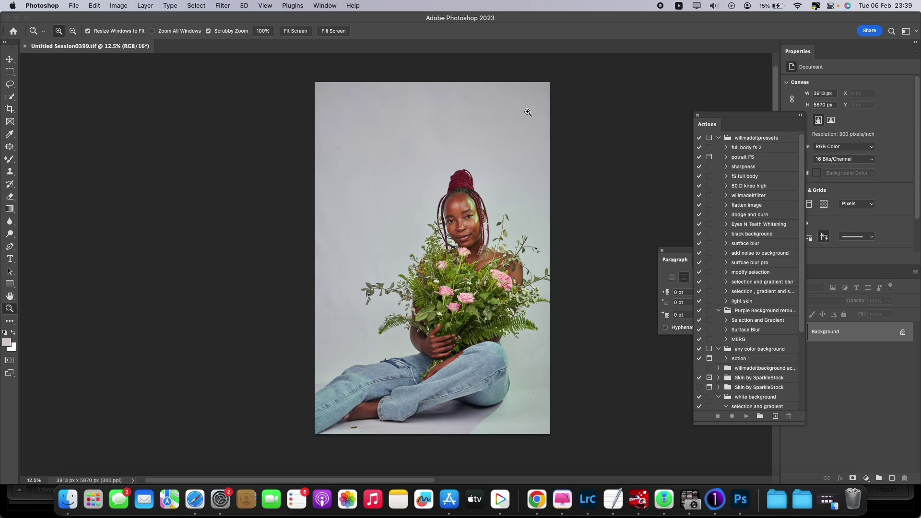
Step: Crop the portrait to a 4:5 (8:10) ratio, keeping the seated woman's hair and feet inside the frame
left_click(10, 109)
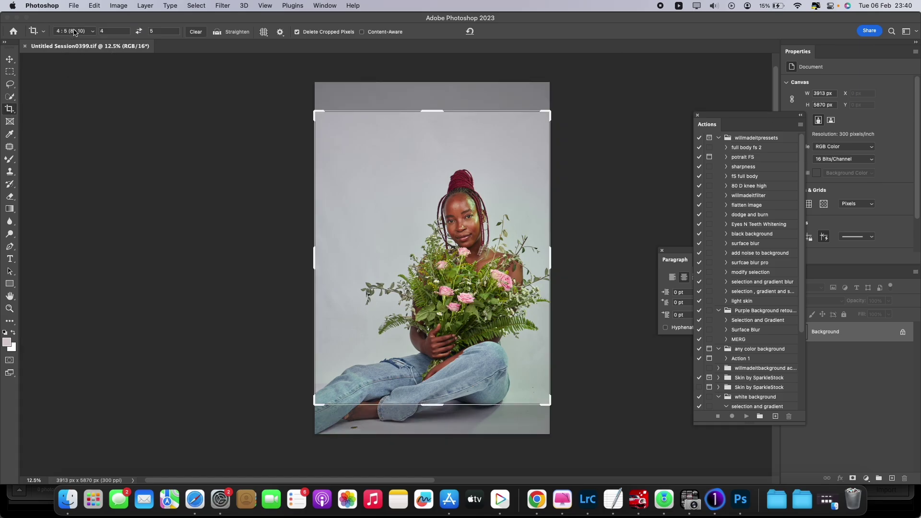
left_click_drag(422, 110, 422, 110)
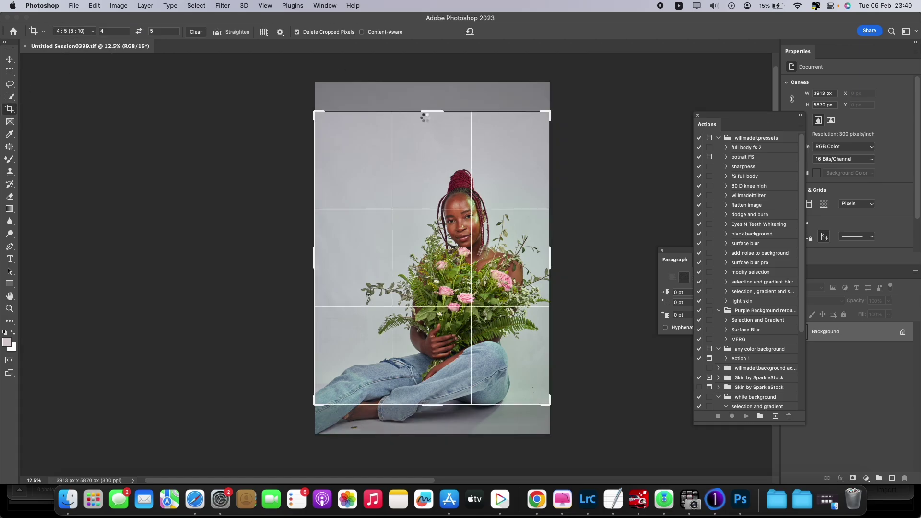
mouse_move(446, 190)
left_mouse_down()
mouse_move(446, 172)
mouse_move(454, 195)
left_mouse_up()
left_click(502, 31)
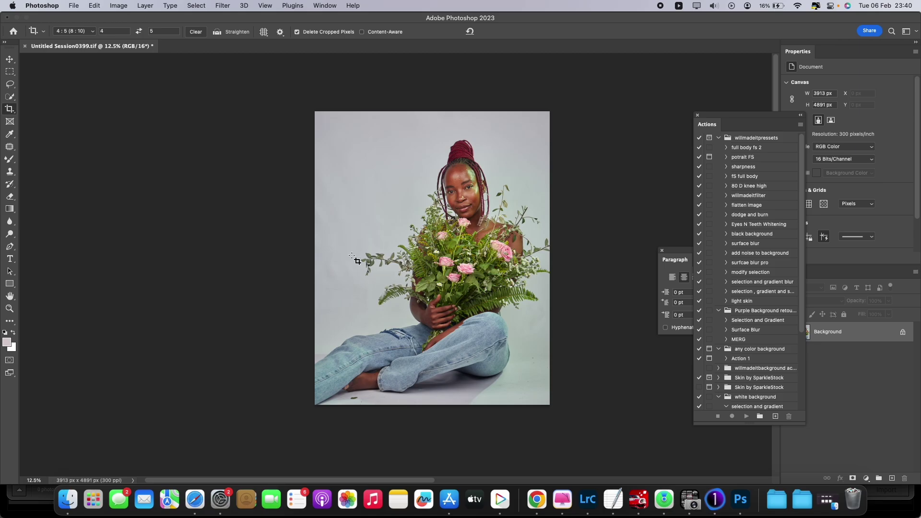
Step: Duplicate the Background layer and move the floating Actions window clear of the layer list
left_click(10, 308)
left_click_drag(345, 257, 619, 372)
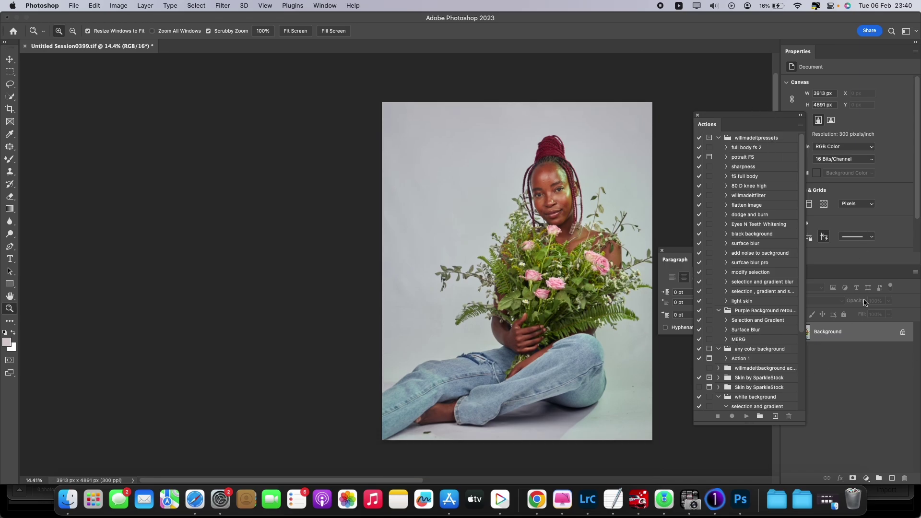
left_click_drag(859, 336, 891, 477)
left_click_drag(779, 116, 750, 113)
Step: Apply Surface Blur to the Background copy layer with a radius of 87 pixels and a threshold of 15 levels
left_click(217, 7)
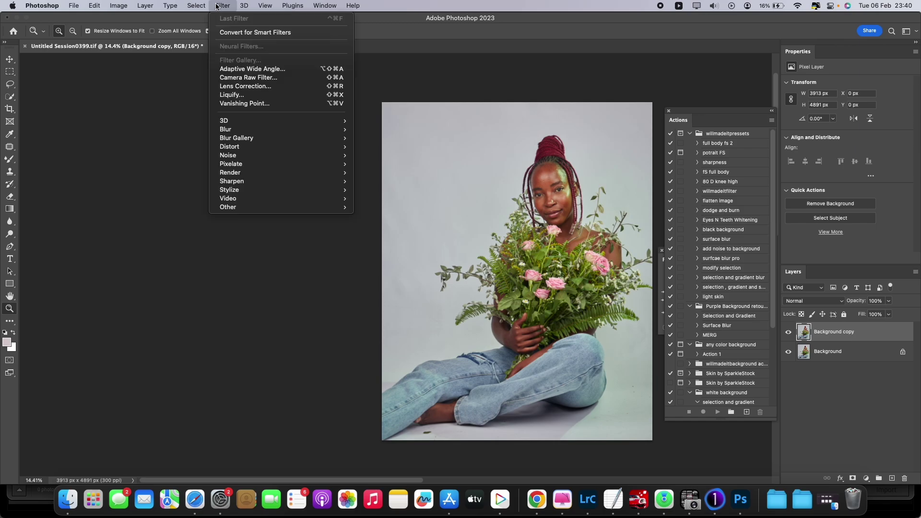
mouse_move(287, 129)
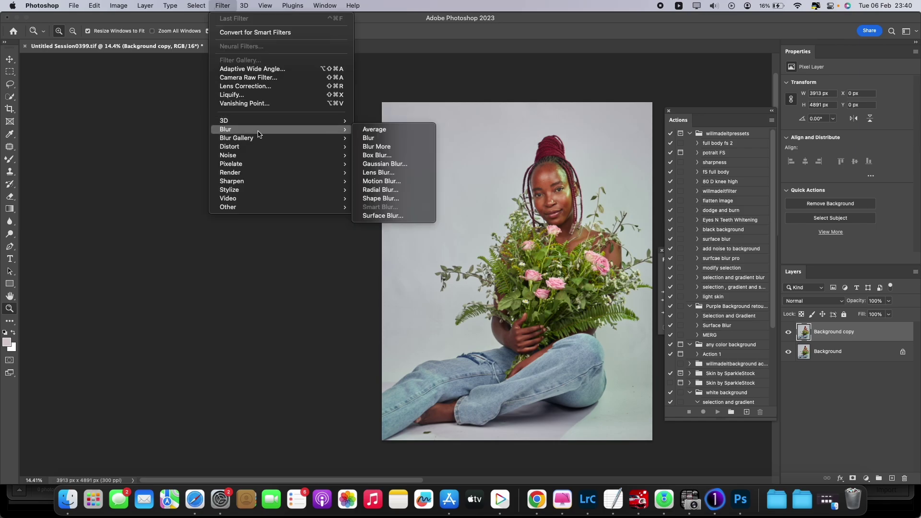
left_click(376, 215)
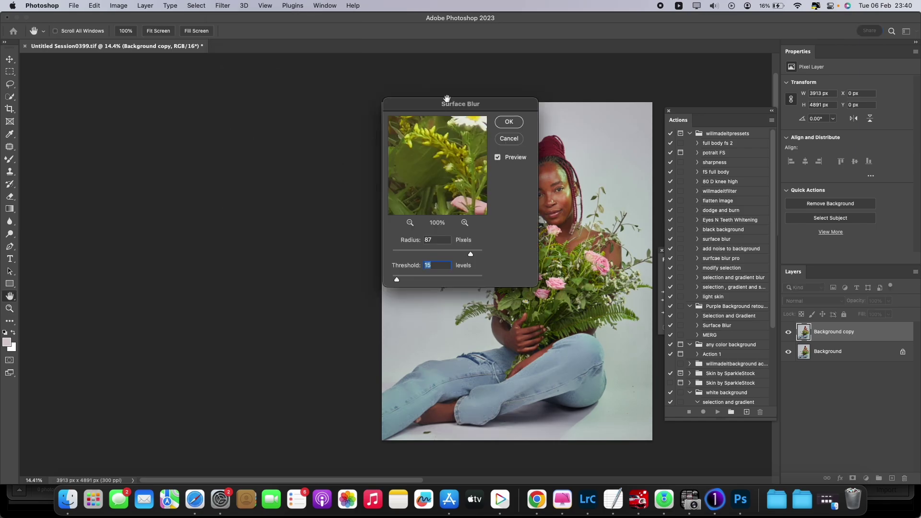
left_click_drag(444, 111, 253, 118)
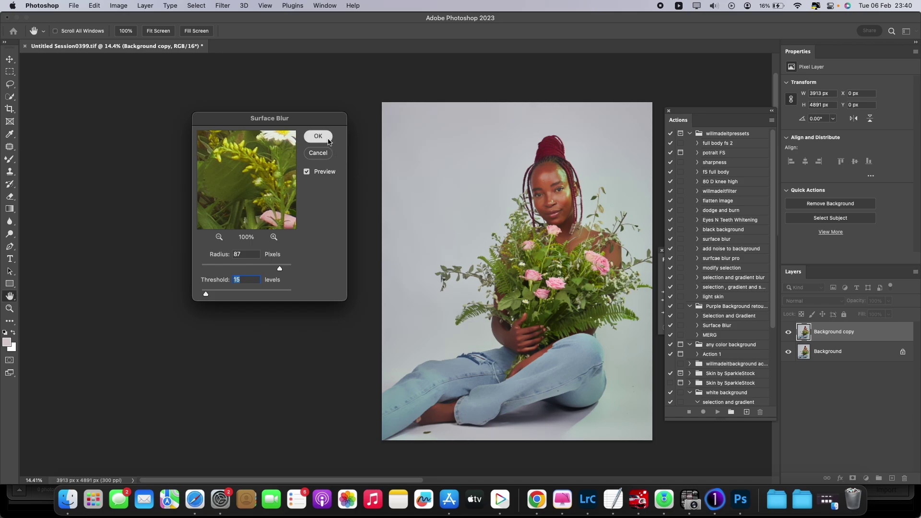
left_click(318, 136)
key("z")
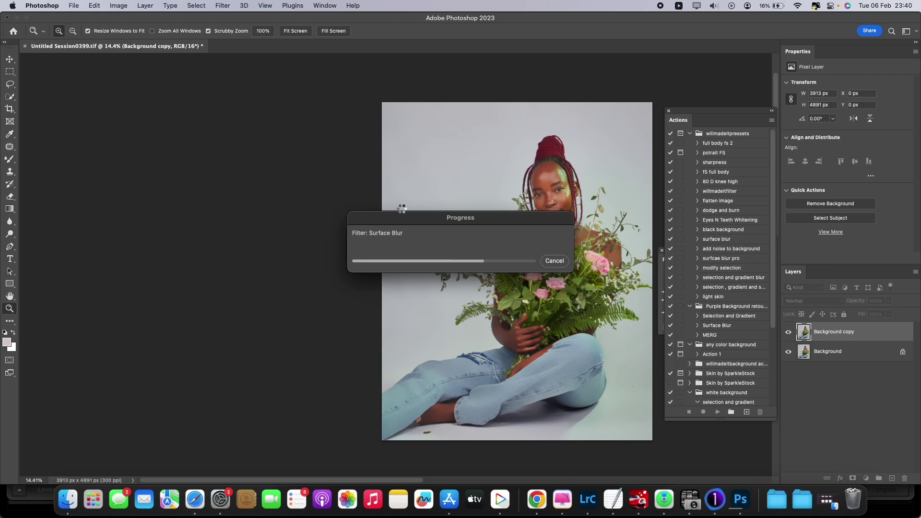
left_click_drag(432, 226, 199, 168)
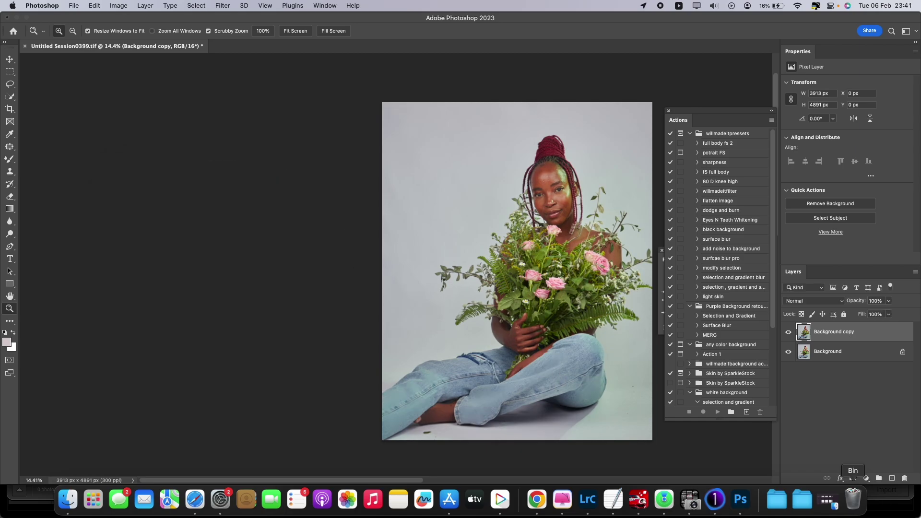
Step: Add a layer mask to Background copy and limit it to the grey backdrop with Color Range, adding several backdrop tones to the sample
left_click_drag(838, 338, 852, 477)
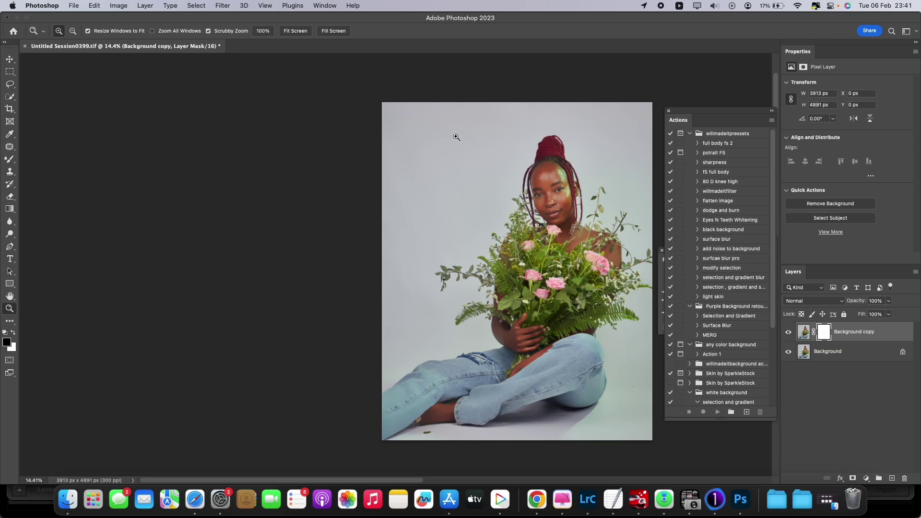
left_click(826, 332)
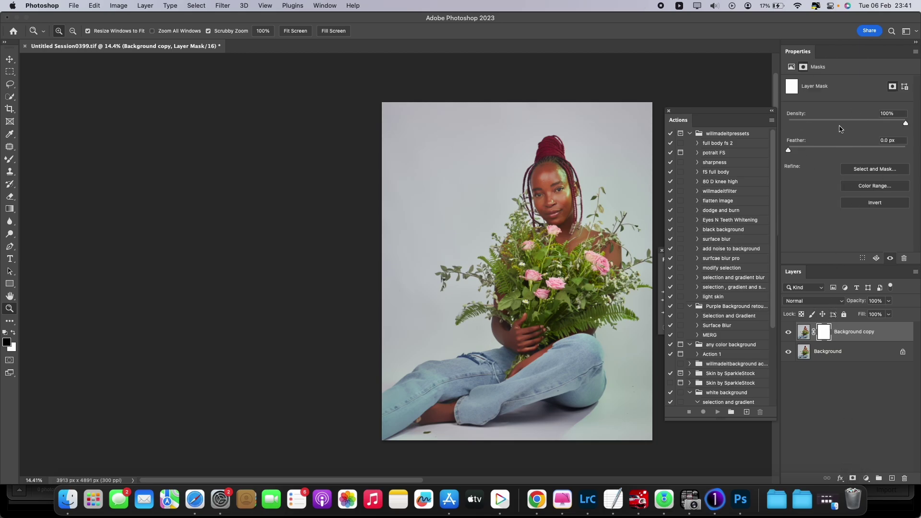
left_click(880, 189)
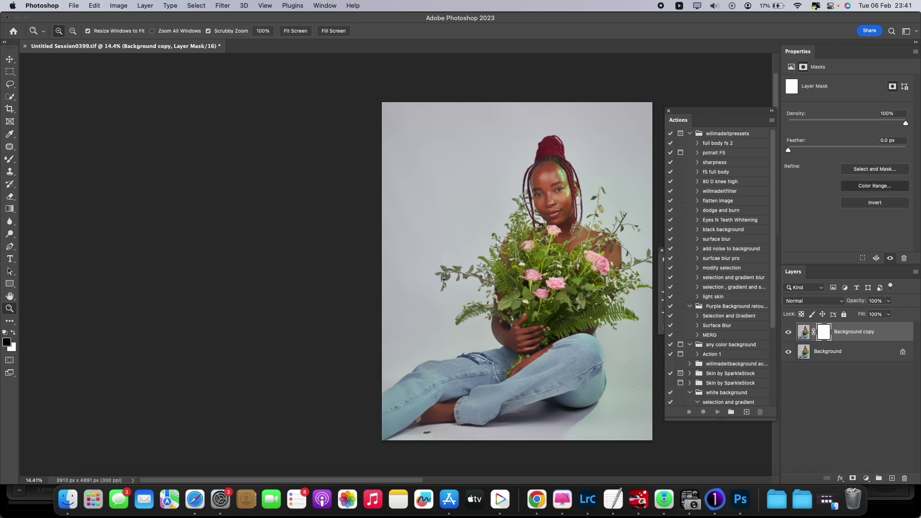
left_click(423, 234)
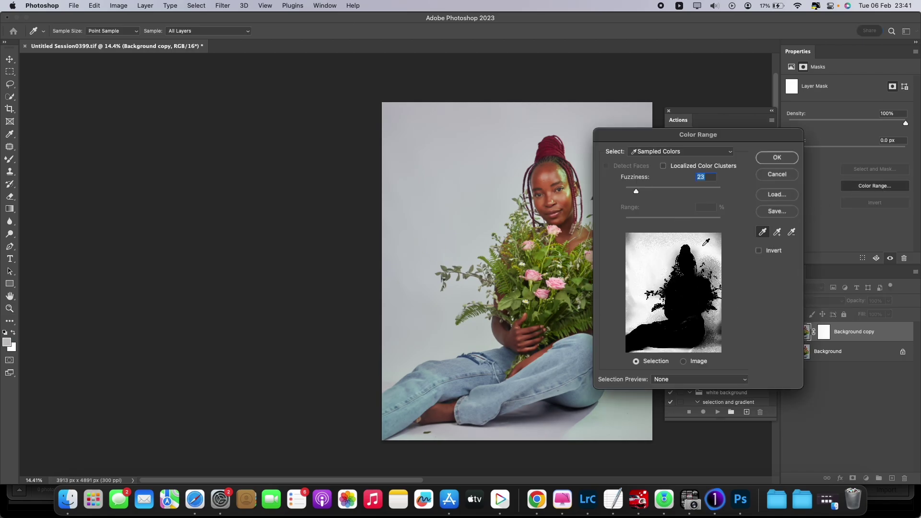
left_click(777, 232)
left_click(715, 326)
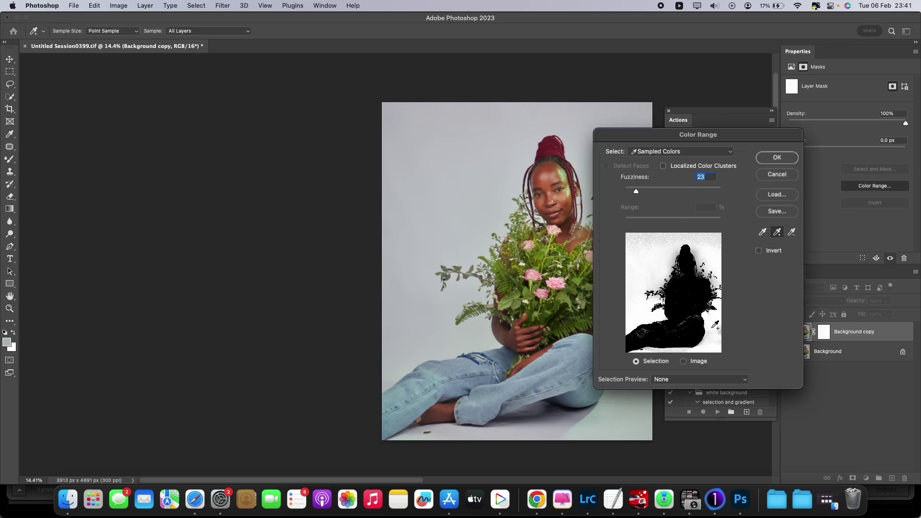
left_click(661, 236)
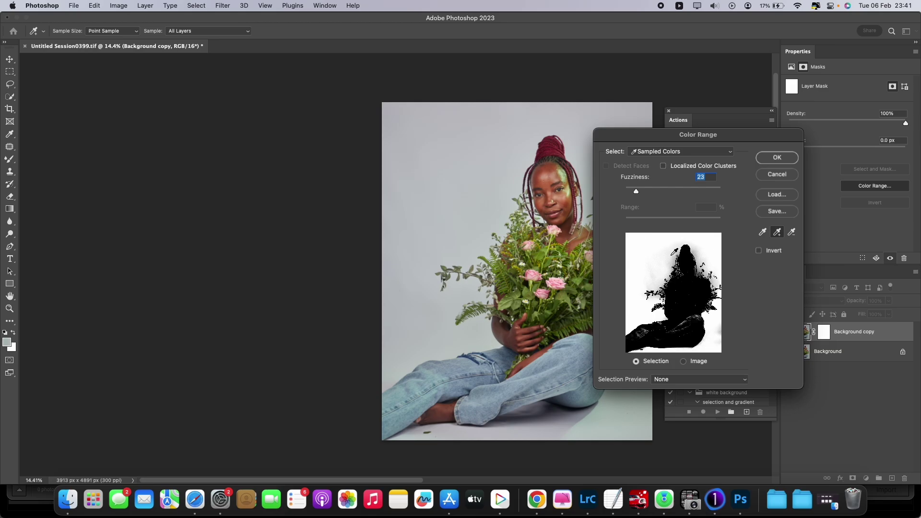
left_click(672, 257)
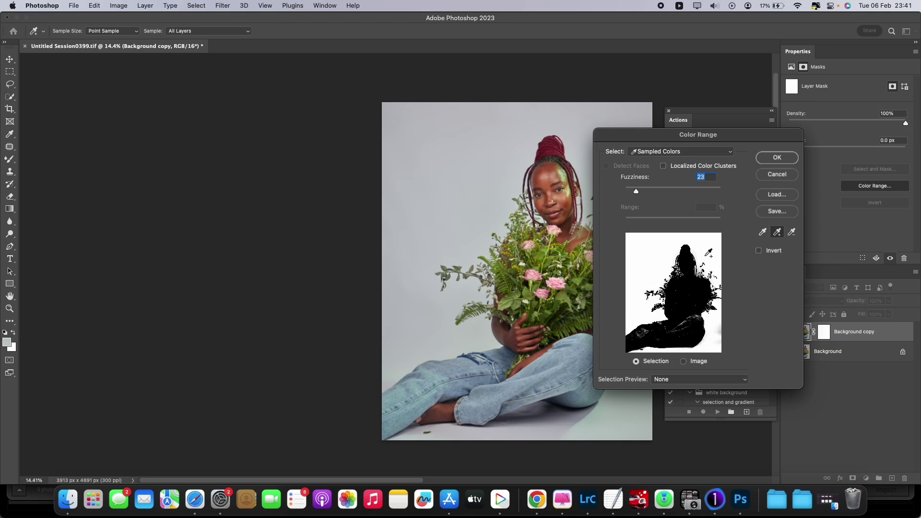
left_click(777, 158)
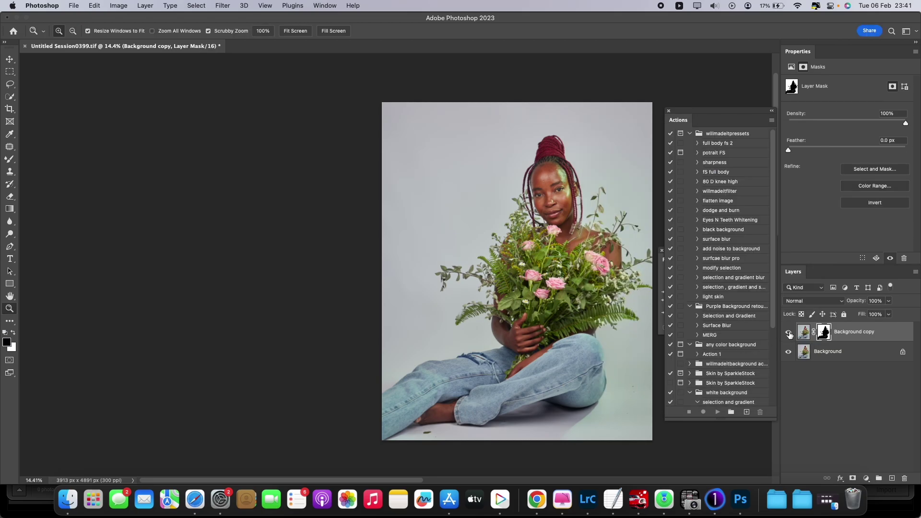
Step: Merge the masked Background copy and the Background layer into one layer
scroll(404, 266, "up", 5)
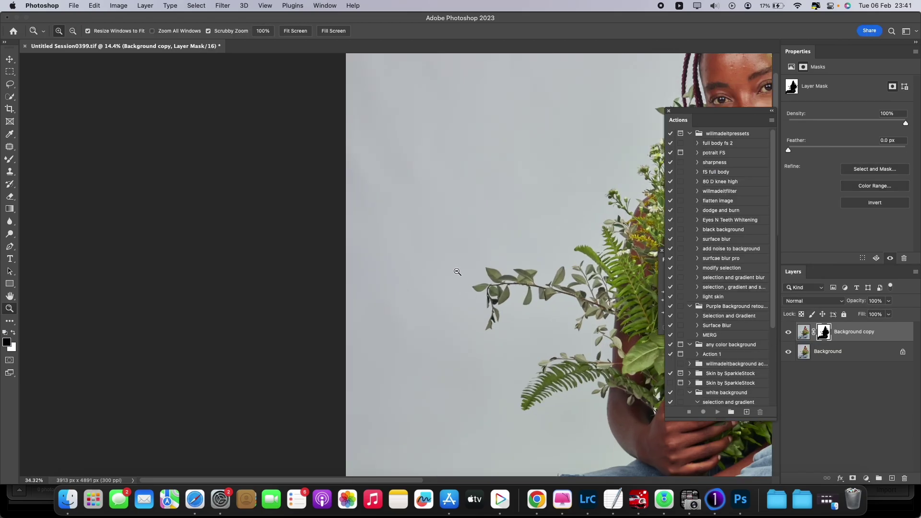
scroll(421, 266, "down", 10)
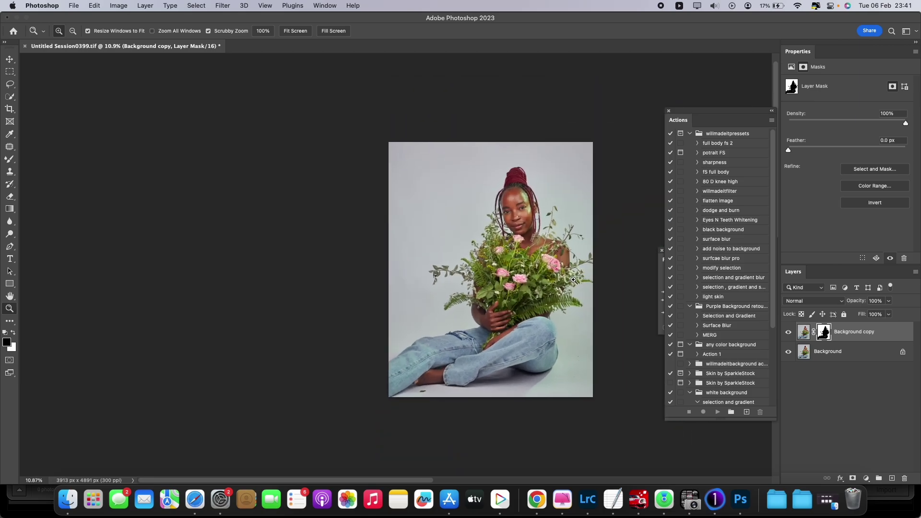
scroll(573, 279, "up", 5)
scroll(573, 277, "up", 4)
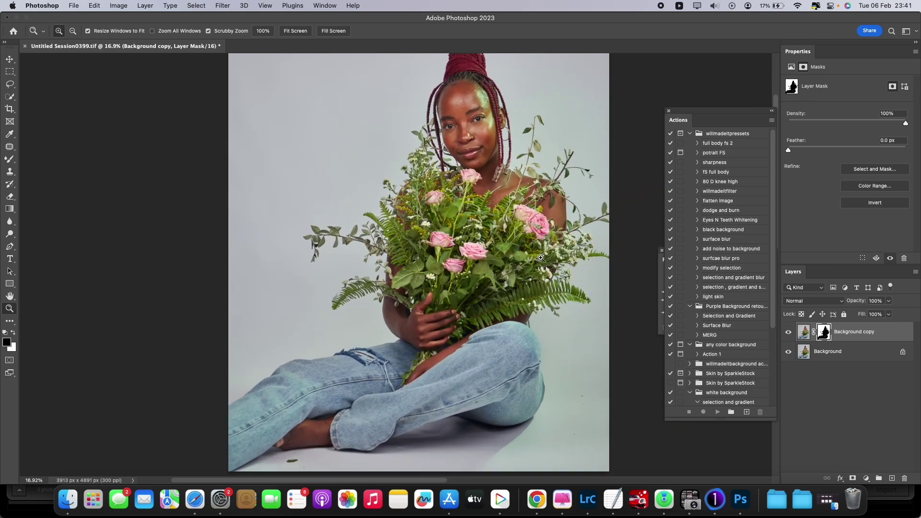
scroll(494, 276, "down", 5)
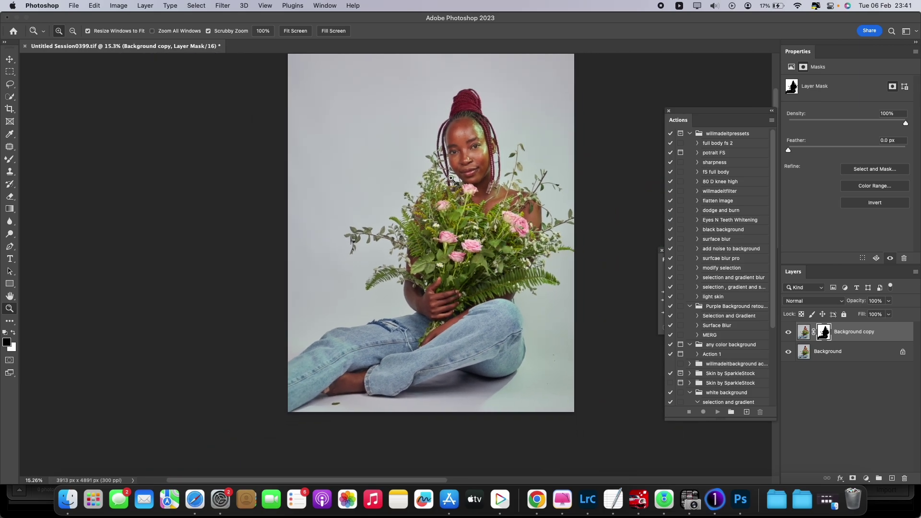
scroll(454, 180, "up", 1)
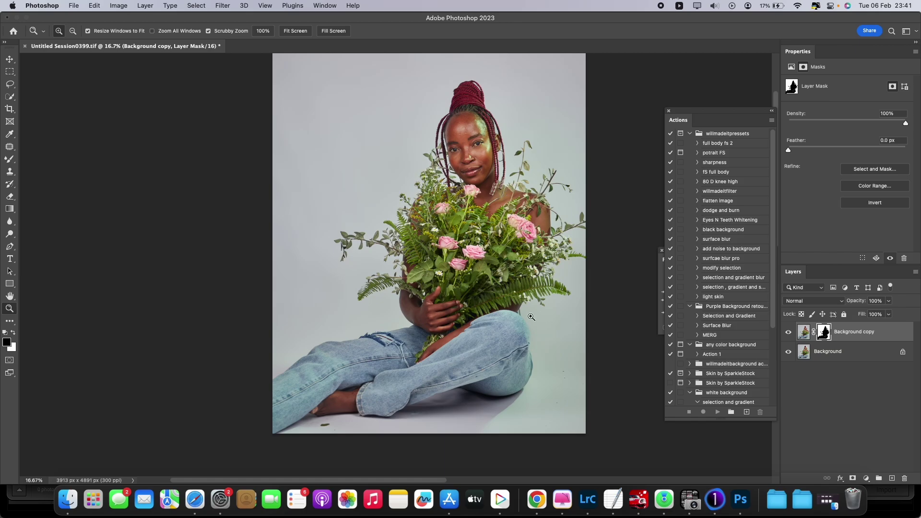
left_click(824, 354)
right_click(825, 354)
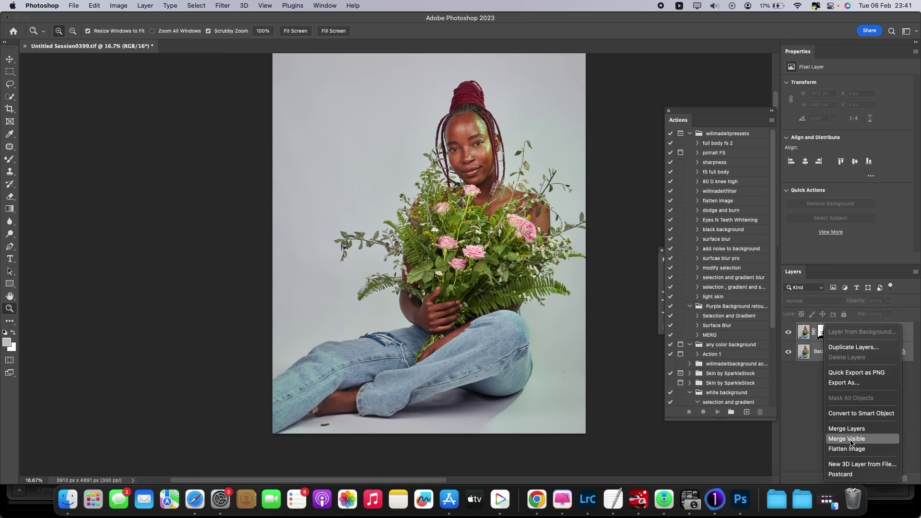
left_click(858, 428)
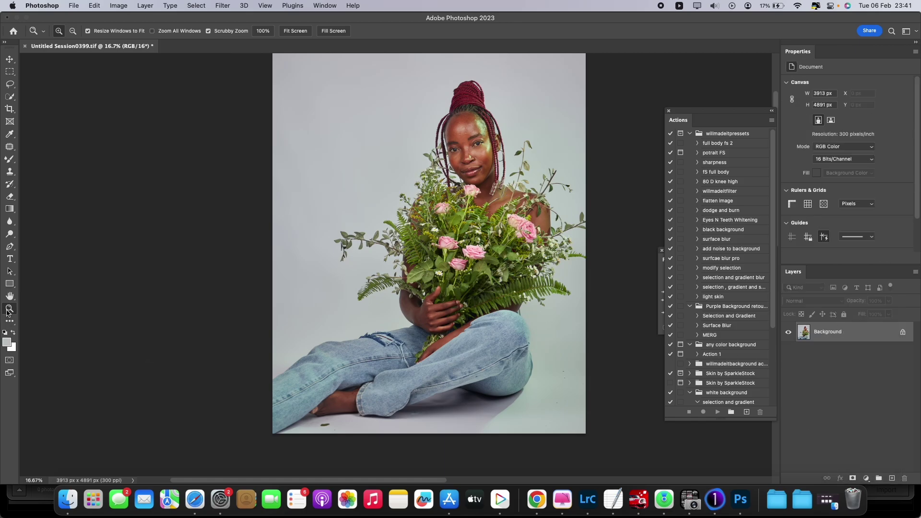
Step: Remove the bumps and spots across the woman's forehead with the Spot Healing Brush in Content-Aware mode at size 12
left_click_drag(488, 143, 547, 142)
left_click_drag(10, 147, 83, 145)
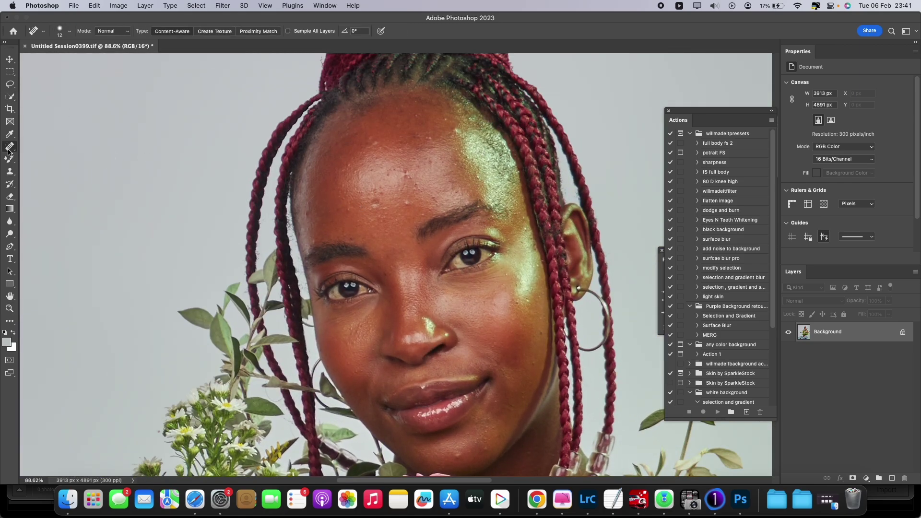
left_click_drag(8, 152, 40, 148)
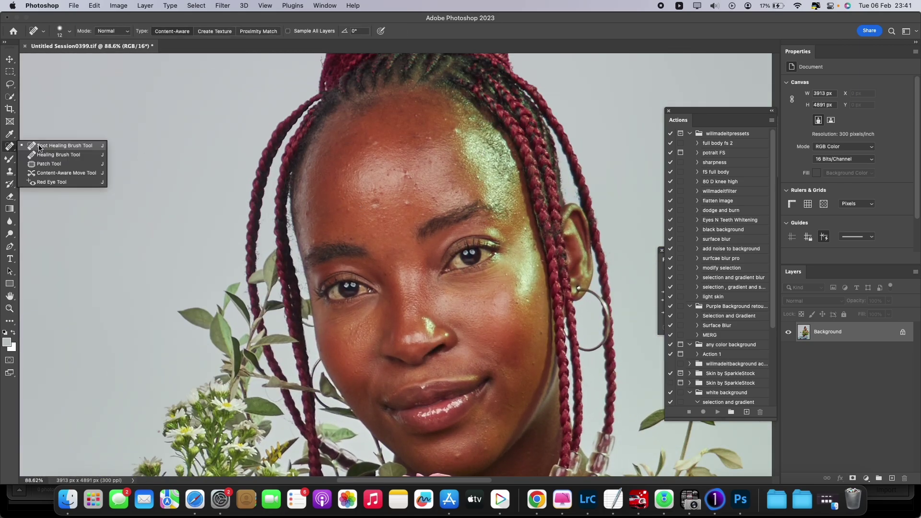
left_click(219, 163)
left_click(404, 201)
left_click_drag(404, 202, 410, 206)
left_click_drag(406, 171, 406, 179)
left_click(416, 184)
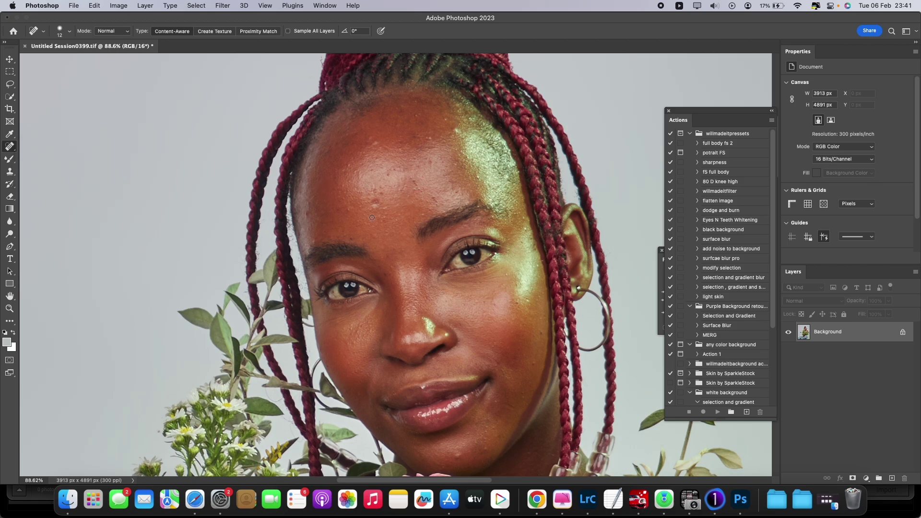
left_click_drag(355, 207, 305, 218)
left_click_drag(367, 140, 373, 152)
mouse_move(461, 139)
left_mouse_down()
mouse_move(425, 121)
mouse_move(430, 141)
left_mouse_up()
left_click_drag(466, 168, 477, 186)
mouse_move(388, 168)
left_mouse_down()
mouse_move(373, 191)
mouse_move(410, 183)
mouse_move(424, 196)
mouse_move(429, 154)
mouse_move(435, 205)
left_mouse_up()
left_click(431, 159)
Step: Heal the small blemishes on the glitter-side cheek, along the jaw and on the chin
scroll(520, 264, "down", 3)
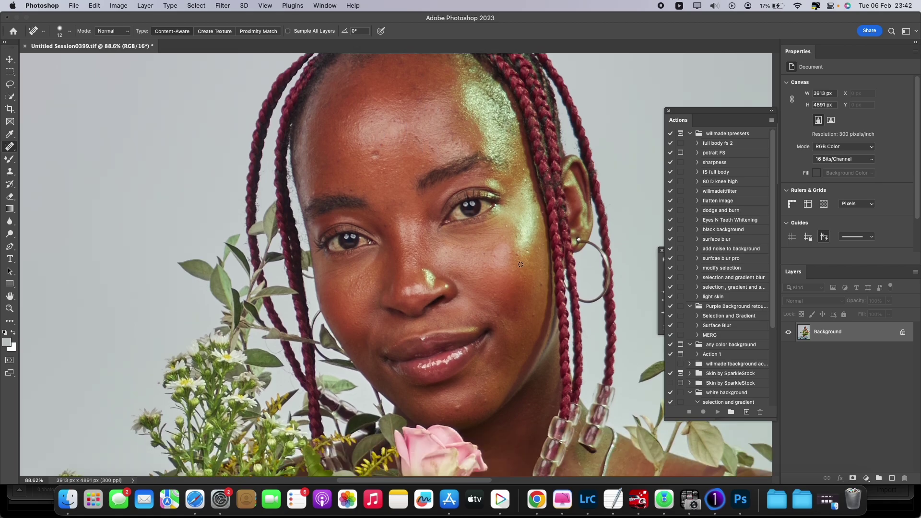
mouse_move(525, 258)
left_mouse_down()
mouse_move(530, 245)
mouse_move(517, 243)
left_mouse_up()
left_click_drag(529, 309, 531, 320)
left_click(455, 407)
left_click_drag(477, 405, 491, 398)
Step: Heal the remaining rough patches in the middle and upper part of the forehead
scroll(365, 182, "up", 2)
mouse_move(372, 166)
left_mouse_down()
mouse_move(414, 158)
mouse_move(421, 166)
mouse_move(426, 140)
mouse_move(404, 127)
mouse_move(445, 174)
left_mouse_up()
scroll(386, 162, "up", 4)
left_click(424, 140)
mouse_move(454, 179)
left_mouse_down()
mouse_move(464, 194)
mouse_move(421, 205)
mouse_move(406, 196)
left_mouse_up()
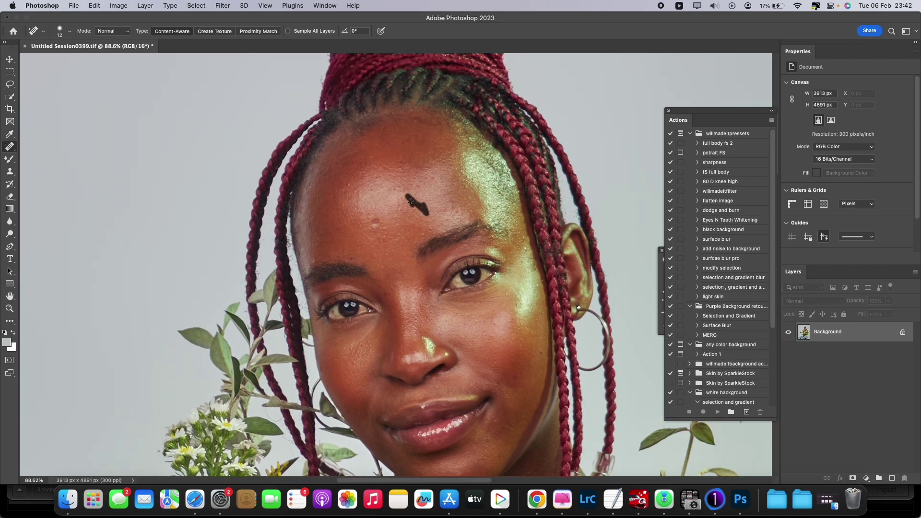
Step: Heal the small spots on the chin and on the lower cheek opposite the glitter
scroll(306, 247, "down", 4)
scroll(493, 254, "down", 6)
left_click_drag(467, 351, 455, 359)
left_click_drag(354, 293, 354, 294)
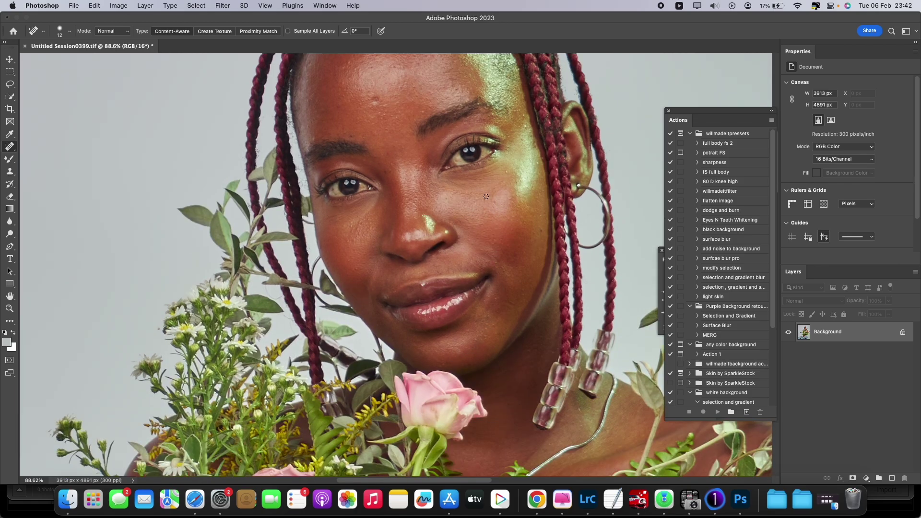
Step: Touch up the skin below the cheek glitter and on the forehead above the brow, and undo the last change
scroll(432, 216, "up", 4)
left_click_drag(524, 162, 527, 175)
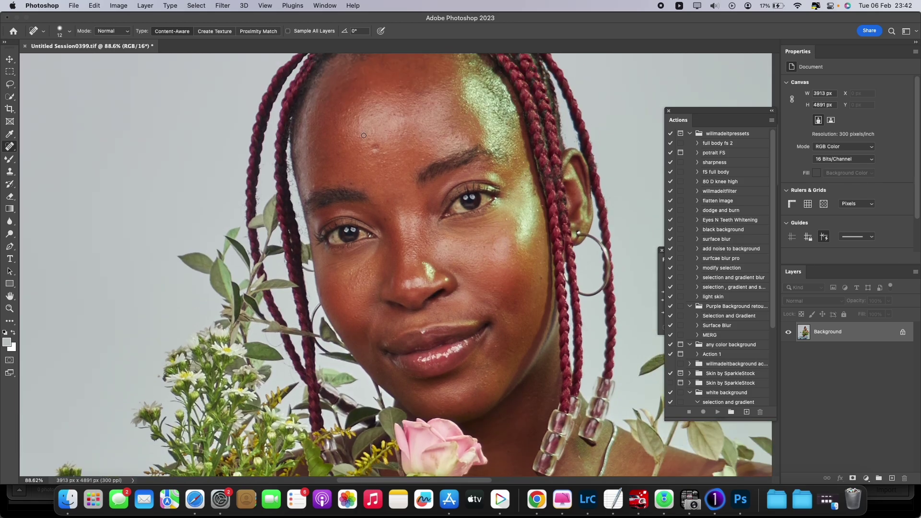
left_click_drag(374, 176, 373, 166)
scroll(381, 202, "up", 4)
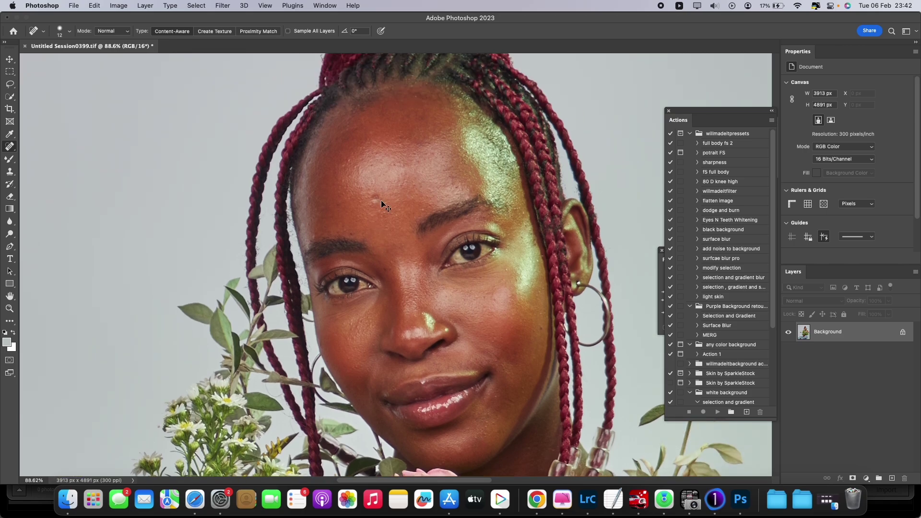
scroll(381, 199, "down", 3)
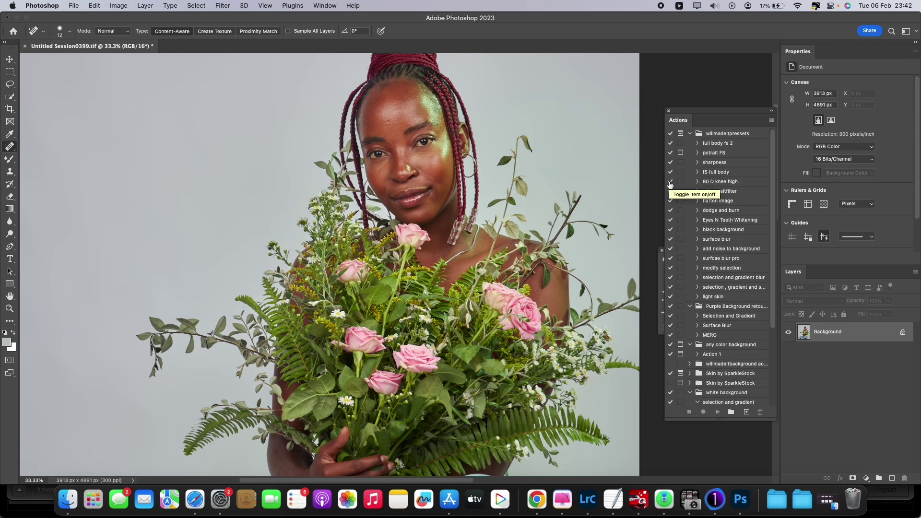
key("ctrl+z")
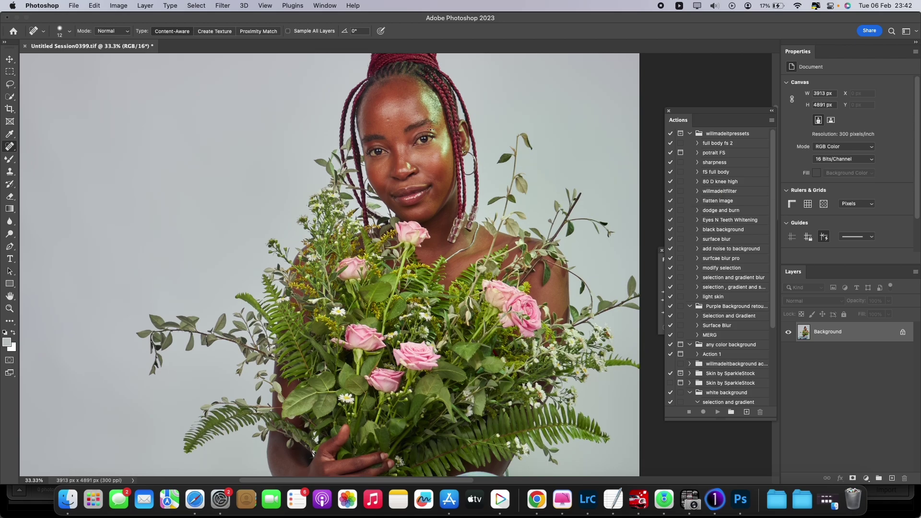
Step: Run the 80 D knee high action on the Background layer to build the skin-retouching layers with a black mask
scroll(340, 183, "up", 3)
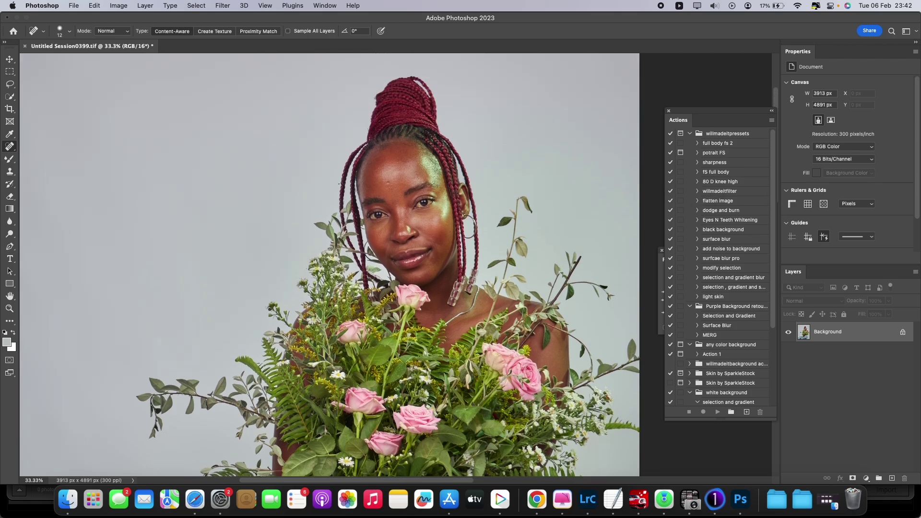
left_click(9, 309)
left_click_drag(408, 208, 675, 184)
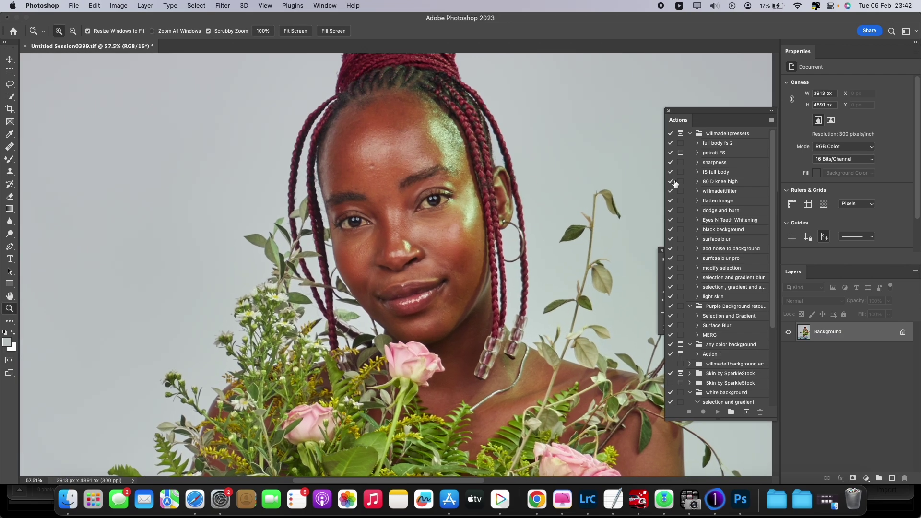
left_click(727, 183)
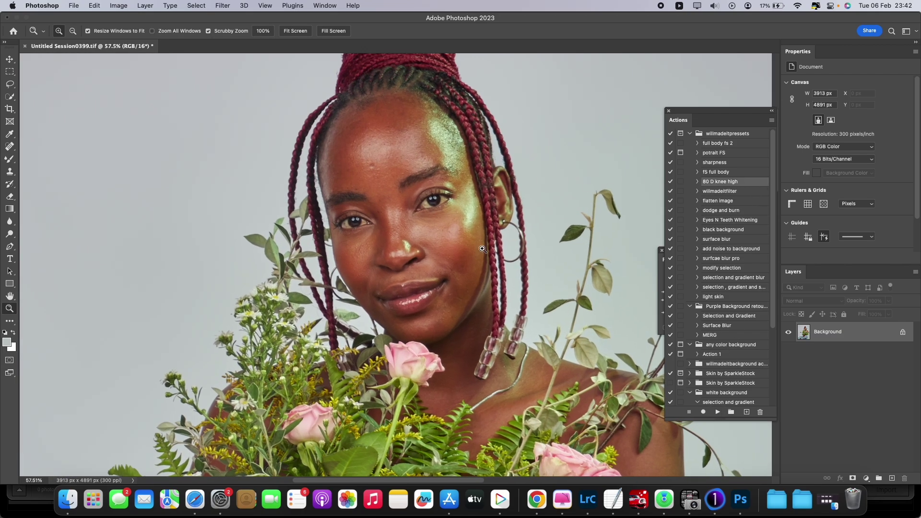
scroll(532, 288, "down", 5)
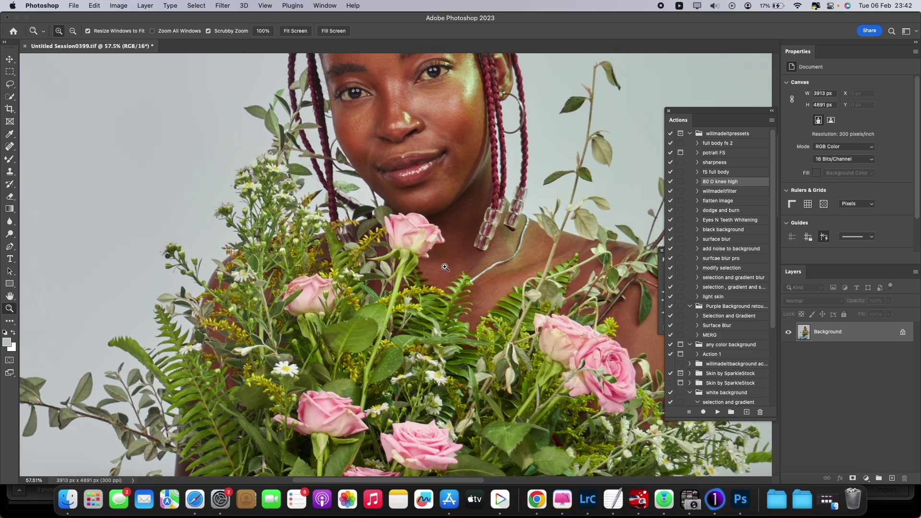
scroll(493, 205, "down", 2)
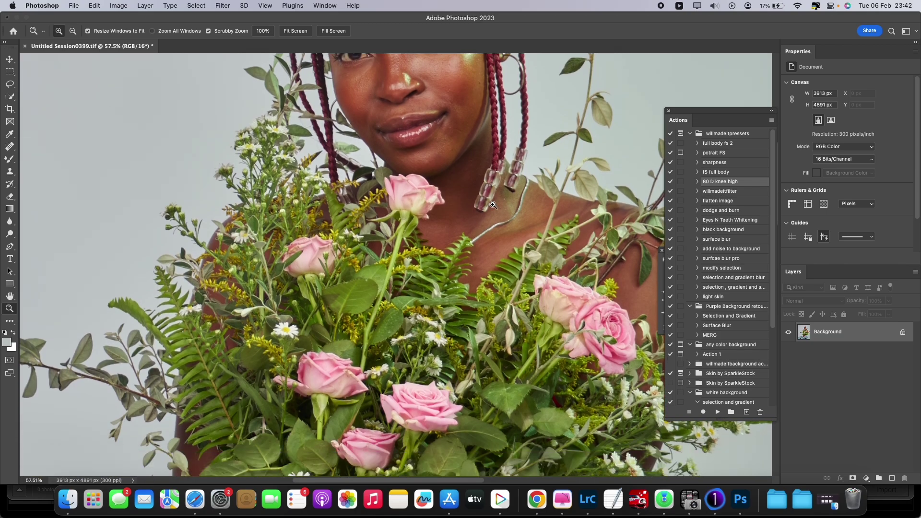
scroll(492, 205, "down", 4)
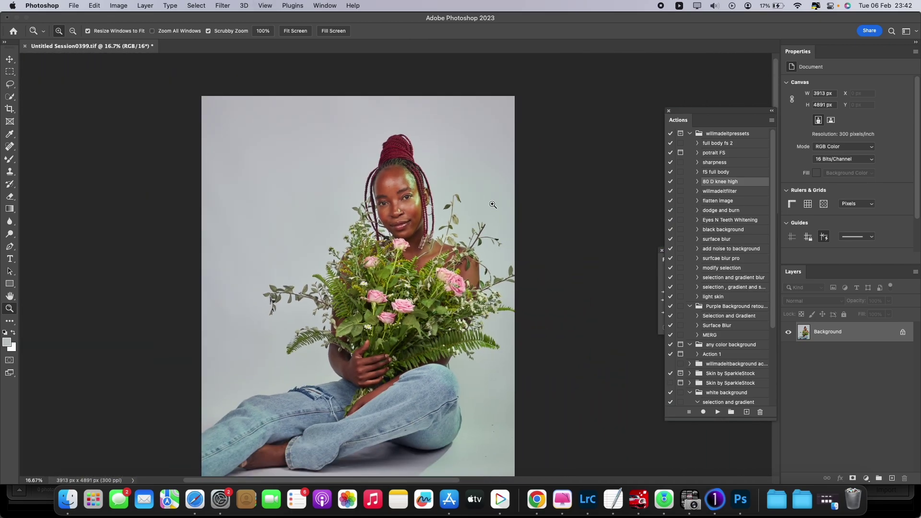
scroll(492, 204, "down", 2)
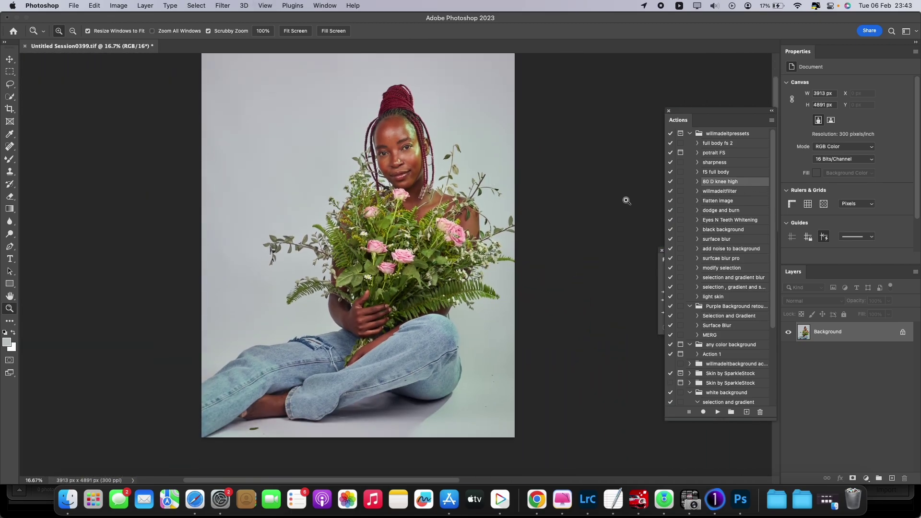
scroll(402, 143, "up", 5)
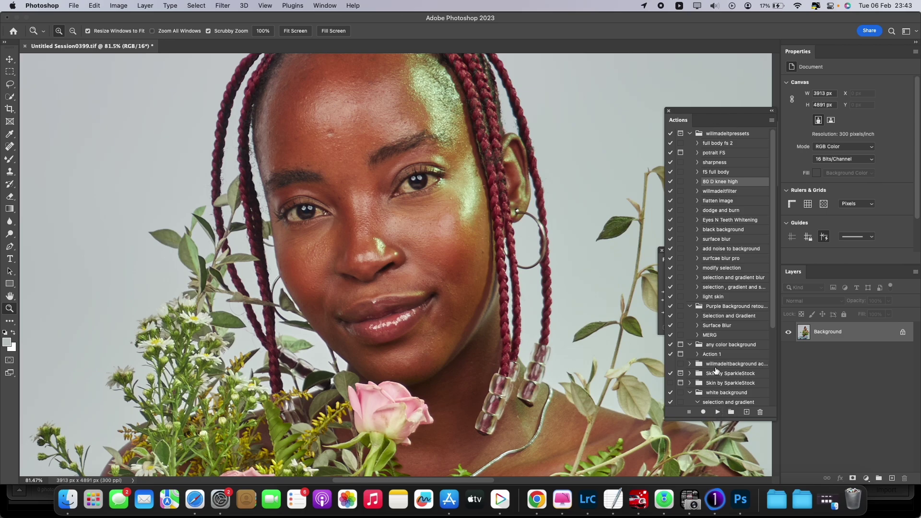
scroll(531, 160, "up", 3)
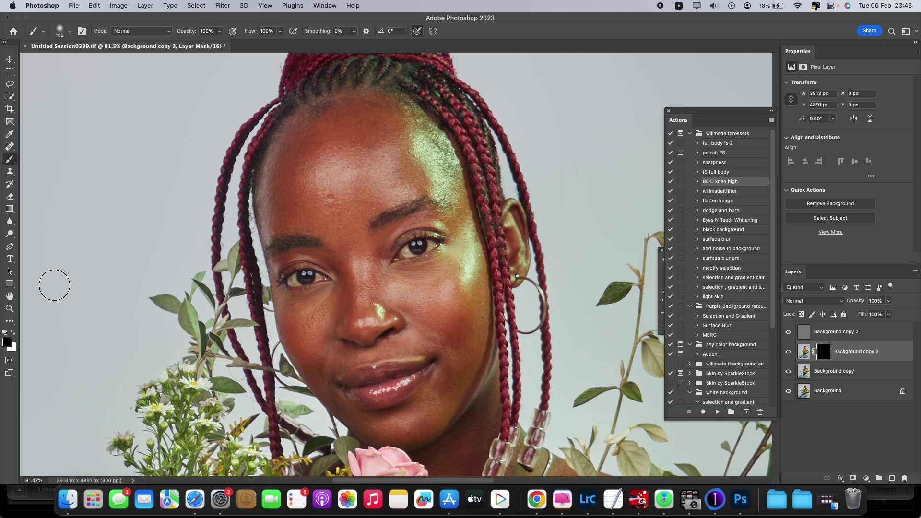
Step: Set the foreground color to white (ffffff) and paint skin smoothing onto the Background copy 3 mask over the forehead and cheeks
left_click(7, 341)
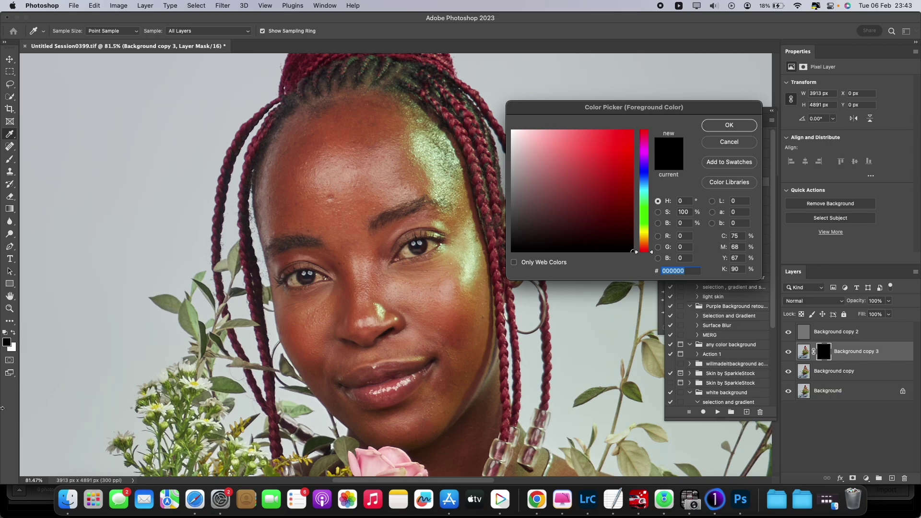
type("ffffff")
left_click(746, 123)
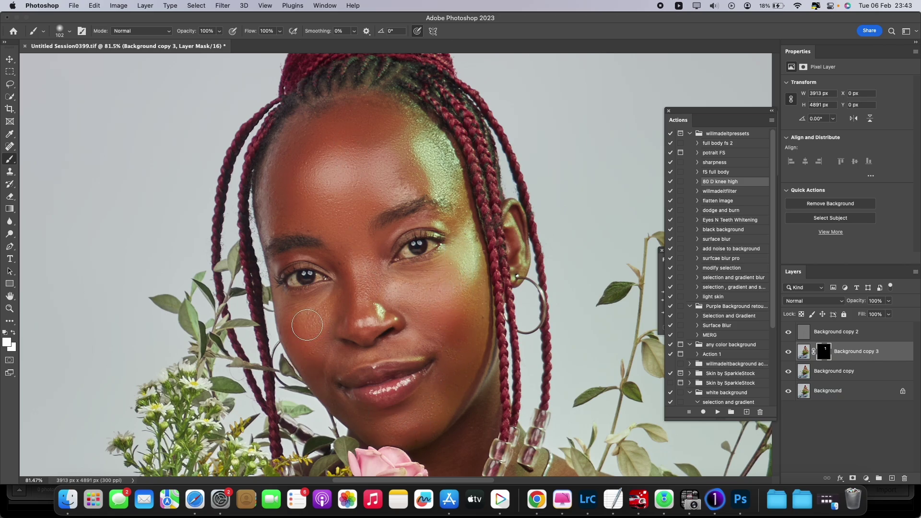
scroll(336, 240, "up", 2)
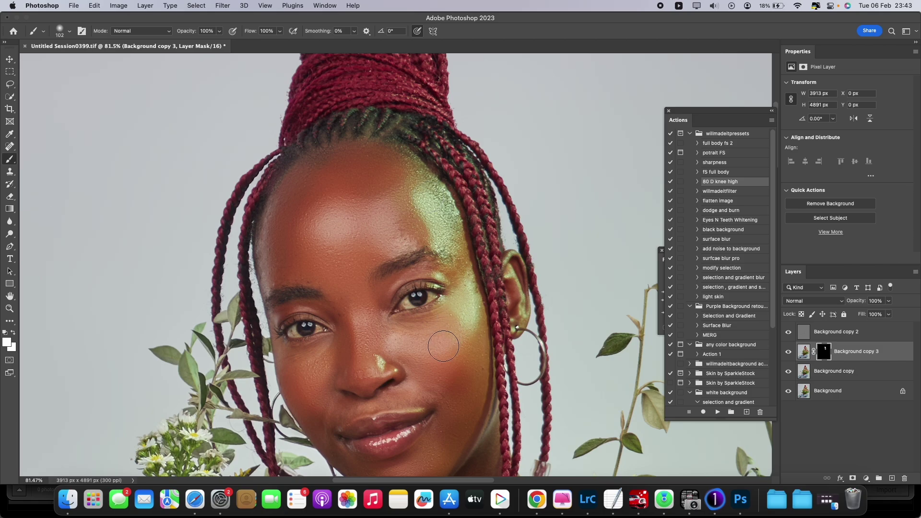
scroll(448, 359, "down", 3)
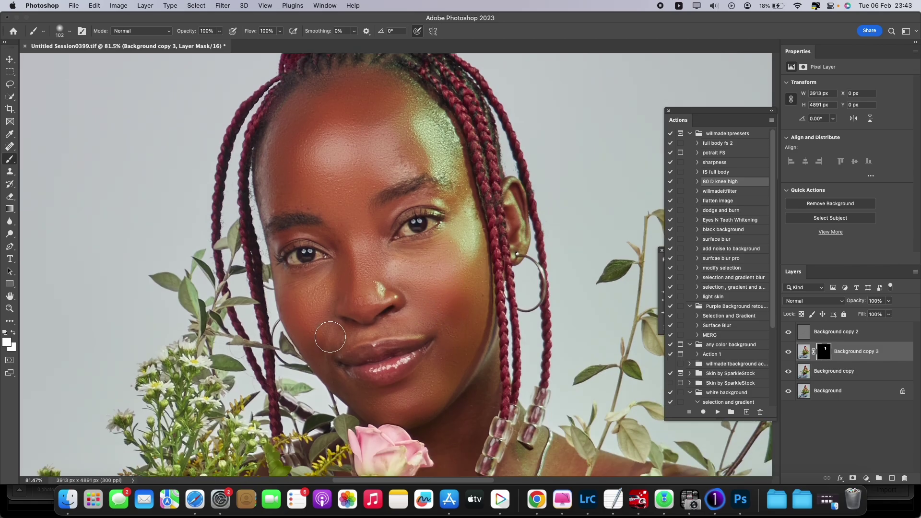
Step: Undo all the white brush strokes on the Background copy 3 mask
key("super+z")
key("super+z")
key("super+z")
key("super+z")
key("super+z")
key("super+z")
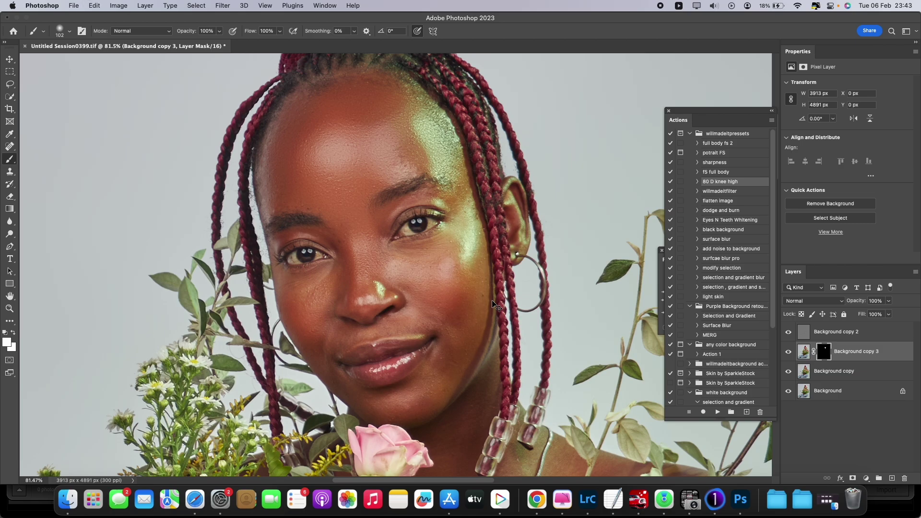
key("super+z")
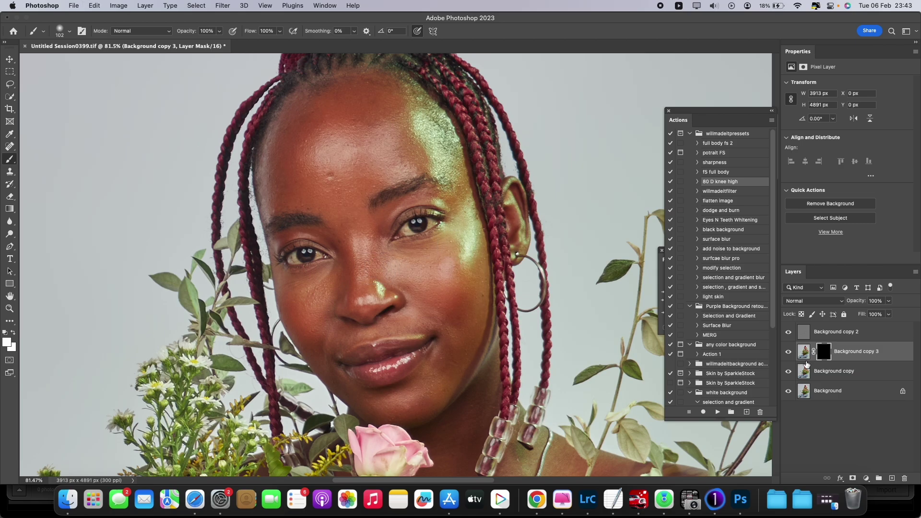
Step: Select the Background layer and expand the 80 D knee high action to examine its recorded commands
scroll(538, 292, "down", 2)
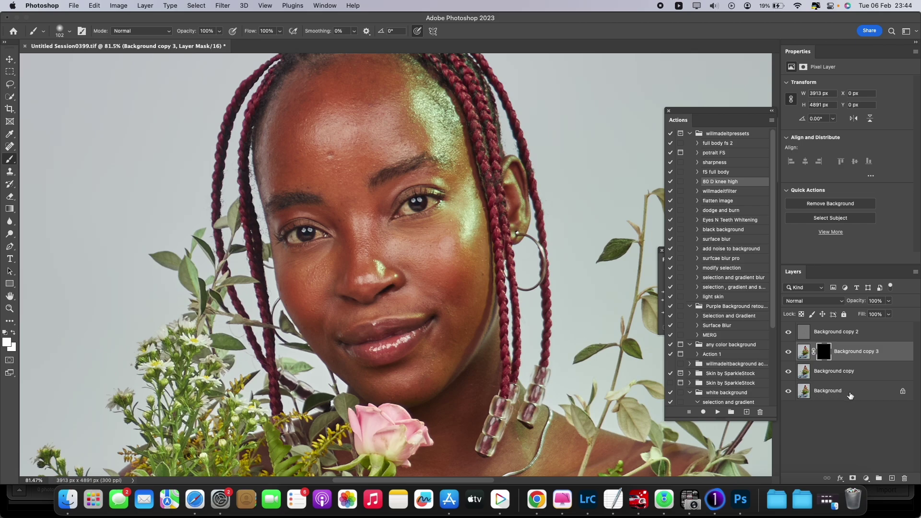
left_click(828, 393)
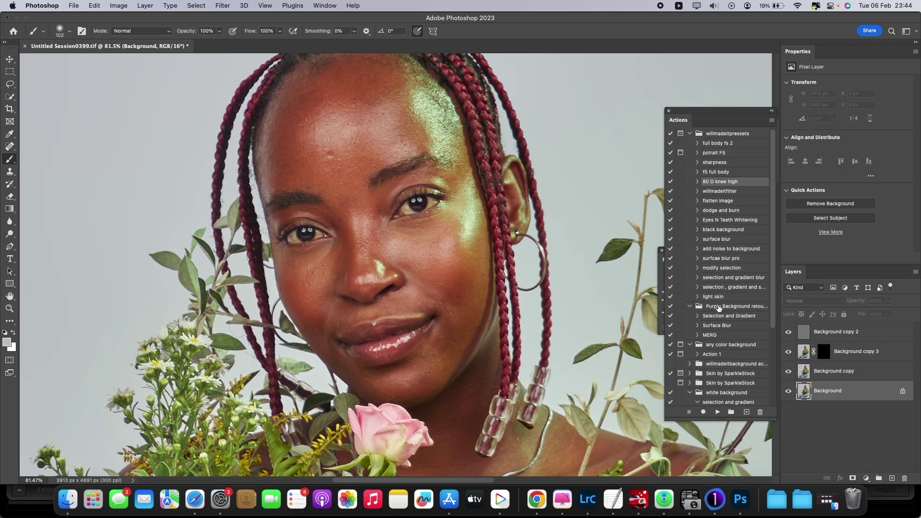
left_click(697, 182)
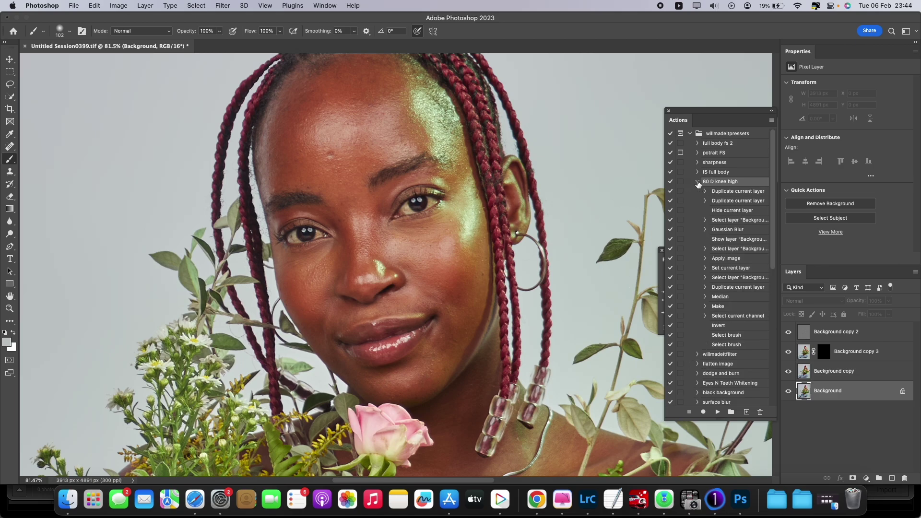
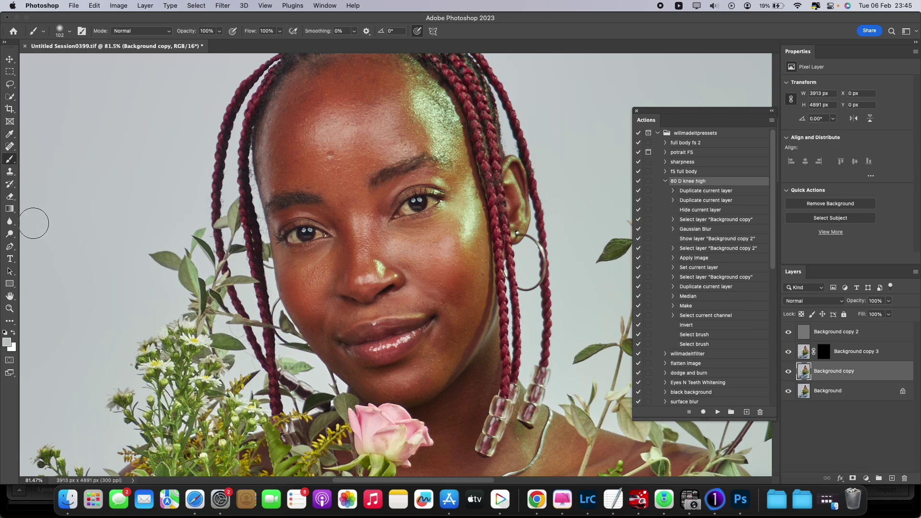
Step: Switch to the Mixer Brush on the Background copy layer, try blending the central forehead skin, and undo the last stroke
right_click(10, 159)
left_click(47, 185)
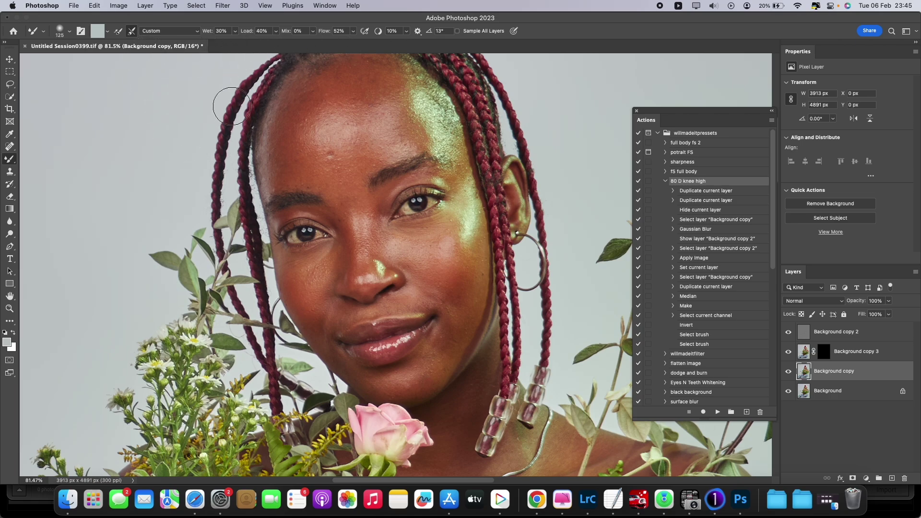
mouse_move(258, 235)
left_mouse_down()
mouse_move(331, 242)
mouse_move(320, 245)
left_mouse_up()
left_click_drag(335, 163, 340, 181)
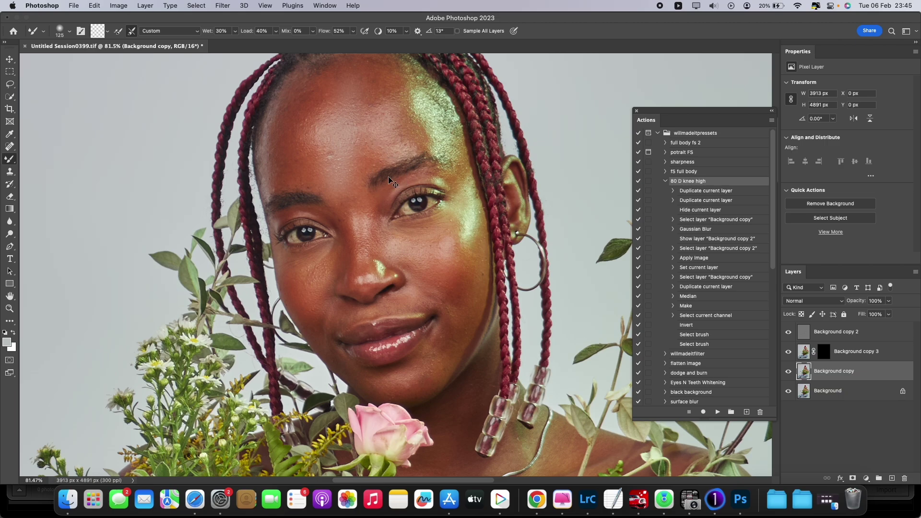
key("super+z")
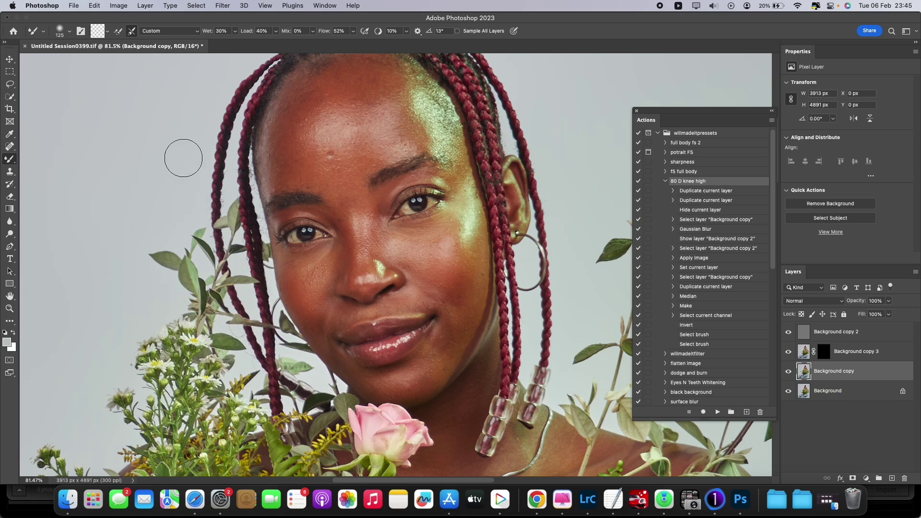
Step: Enlarge the Mixer Brush and blend the uneven skin in the middle of the forehead, reducing the brush to 175 px
key("bracketright")
key("bracketright")
key("bracketright")
mouse_move(325, 160)
left_mouse_down()
mouse_move(335, 143)
mouse_move(328, 131)
left_mouse_up()
key("bracketleft")
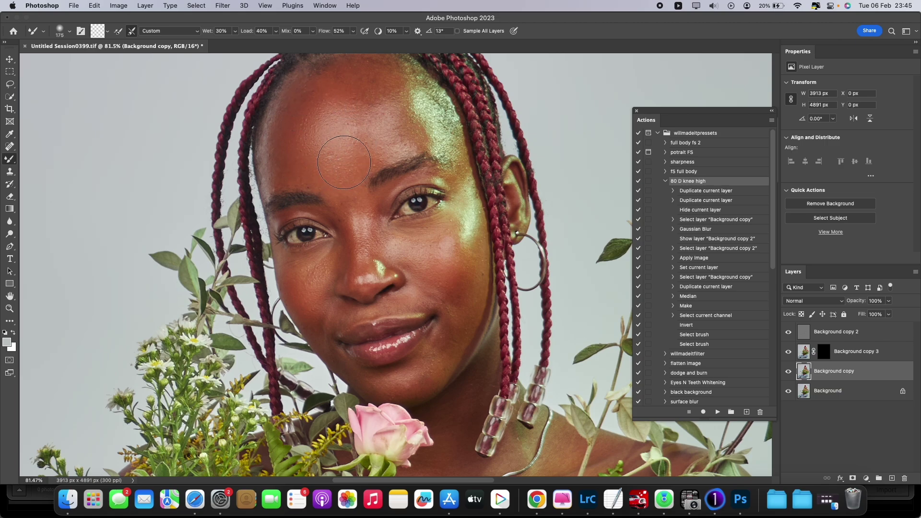
Step: Blend the forehead skin above the brows and up to the hairline with the Mixer Brush at 150 to 175 px
scroll(351, 141, "up", 3)
key("bracketright")
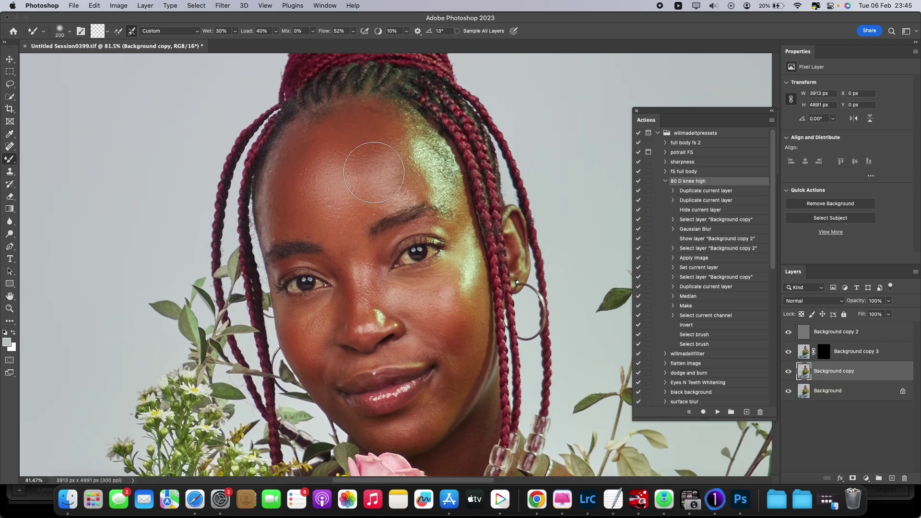
key("bracketleft")
mouse_move(366, 207)
left_mouse_down()
mouse_move(295, 216)
mouse_move(321, 220)
mouse_move(300, 186)
mouse_move(316, 149)
mouse_move(349, 125)
mouse_move(346, 153)
mouse_move(364, 160)
mouse_move(380, 128)
left_mouse_up()
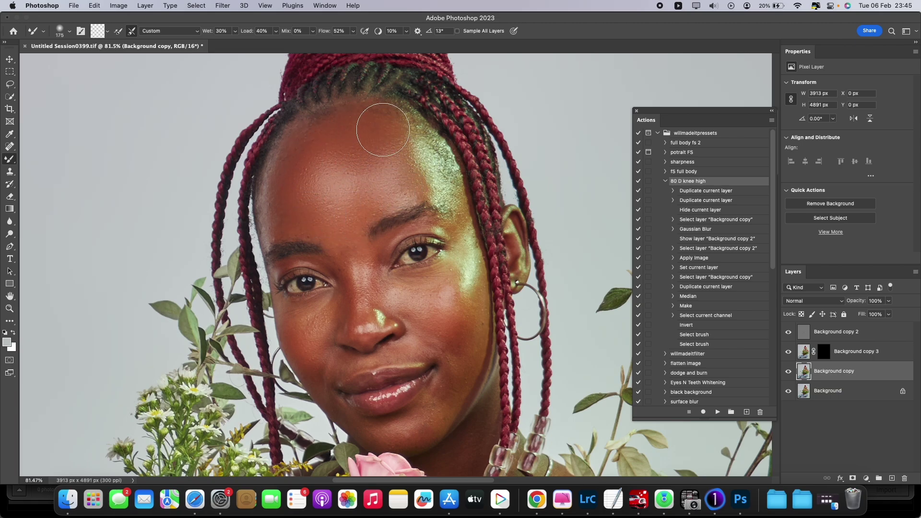
key("bracketleft")
mouse_move(303, 145)
left_mouse_down()
mouse_move(269, 224)
mouse_move(294, 144)
mouse_move(319, 125)
mouse_move(324, 154)
mouse_move(400, 224)
mouse_move(340, 183)
mouse_move(324, 196)
left_mouse_up()
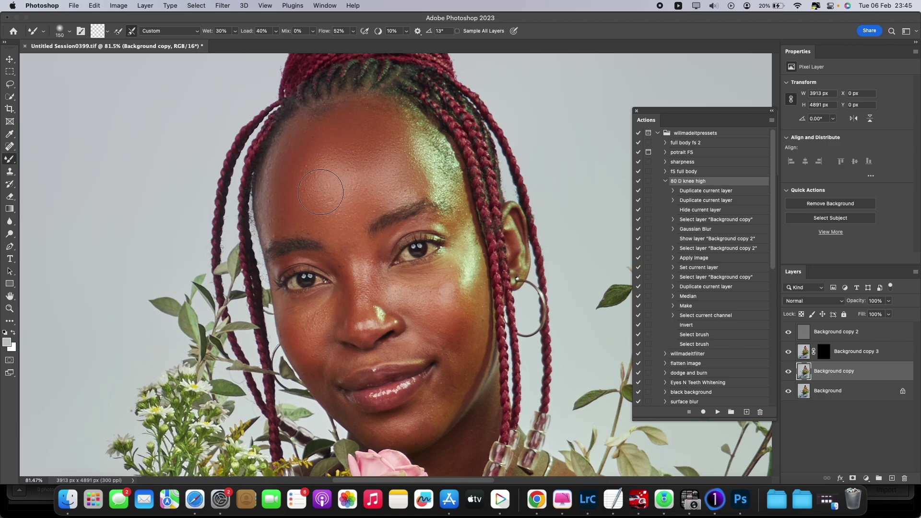
key("bracketright")
key("bracketleft")
Step: Blend the skin along the nose and on both cheeks with the Mixer Brush at about 100 to 125 px
scroll(339, 130, "down", 4)
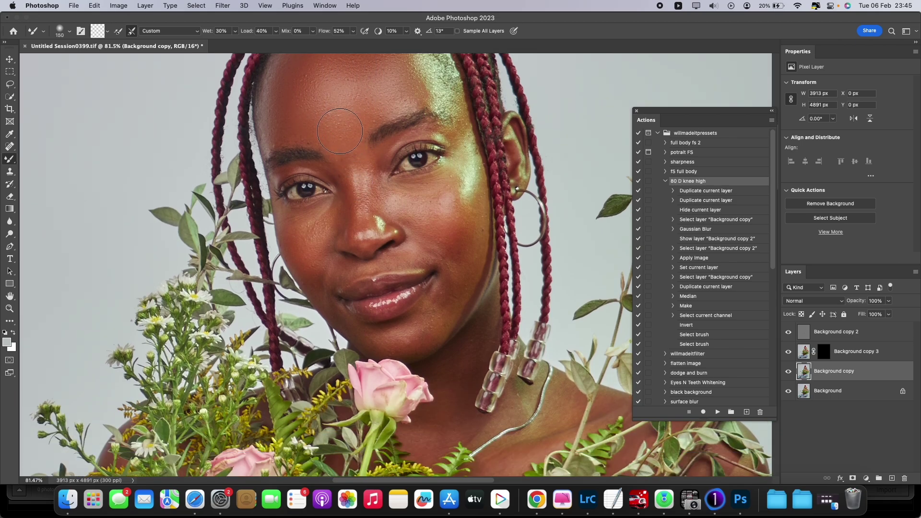
key("bracketleft")
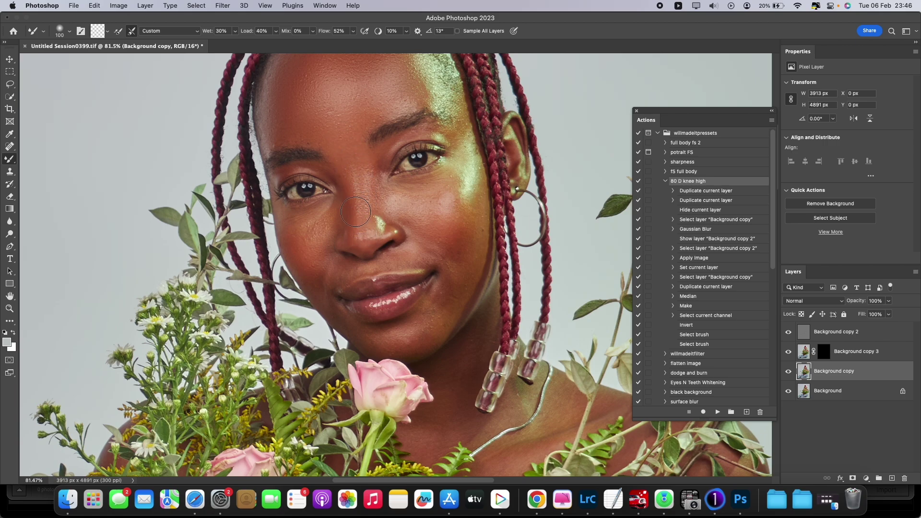
key("bracketright")
scroll(402, 214, "down", 1)
key("bracketleft")
key("bracketleft")
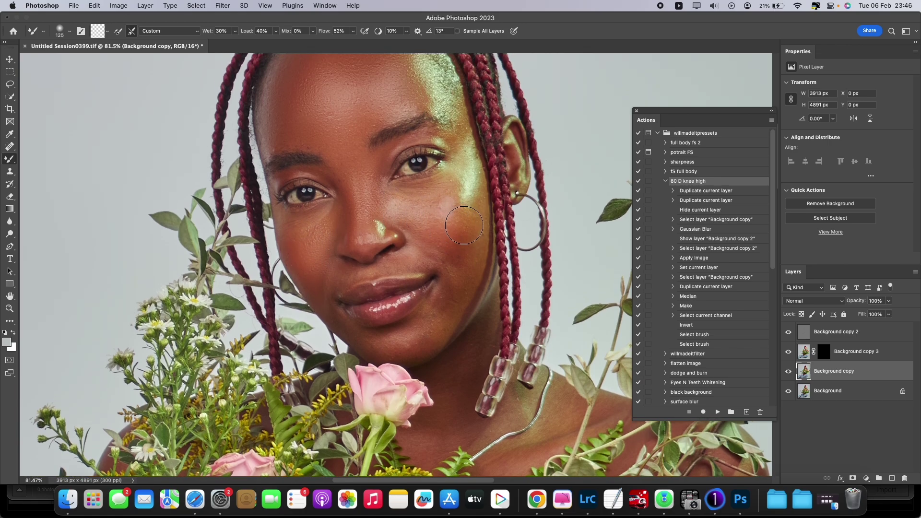
scroll(458, 291, "up", 4)
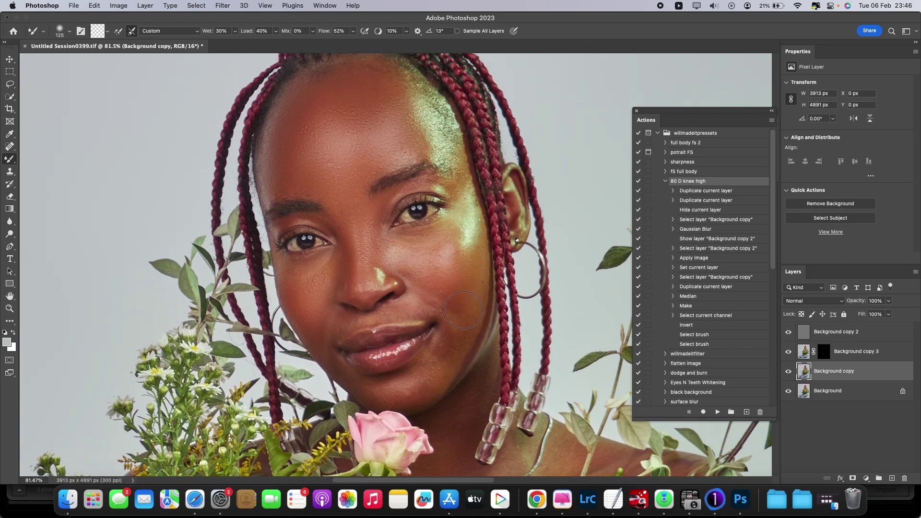
Step: Blend the lower cheek beside the mouth toward the chin with the Mixer Brush at 90 to 100 px
key("bracketleft")
scroll(436, 249, "down", 3)
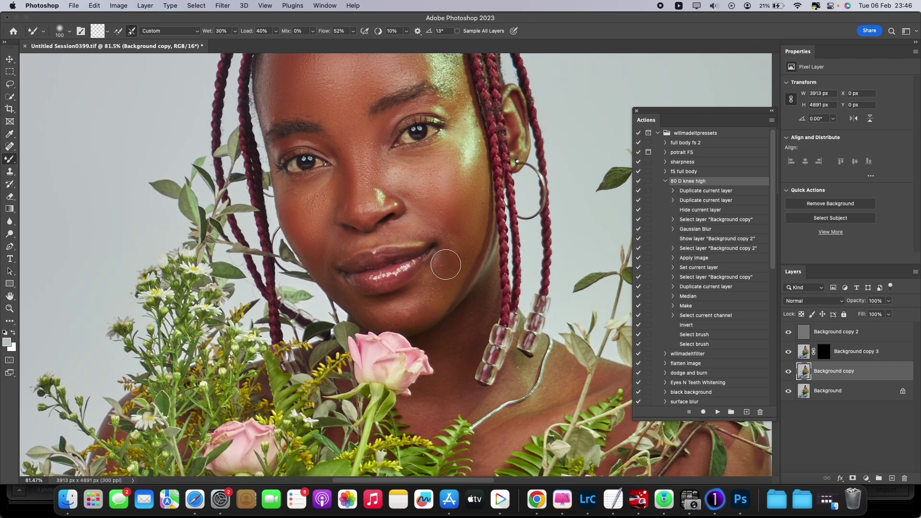
key("bracketright")
key("bracketleft")
key("bracketleft")
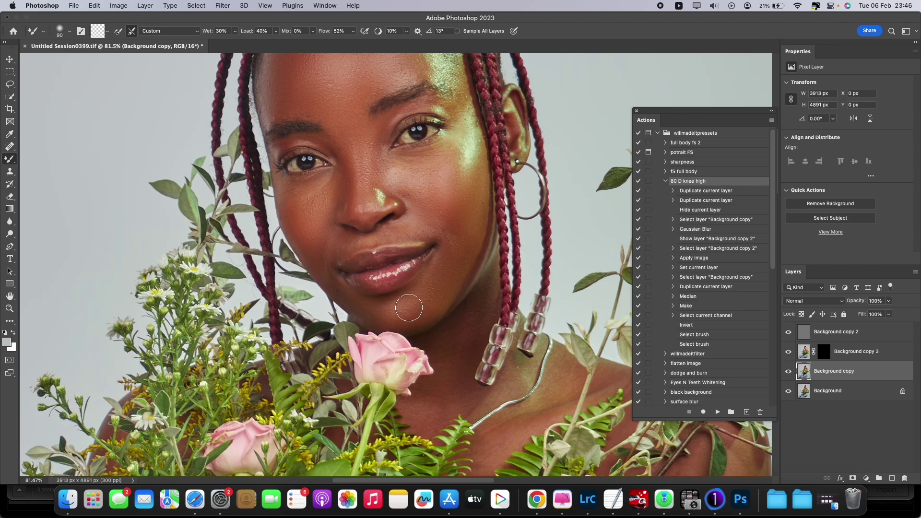
Step: Smooth the chin and the glitter-side cheek with the Mixer Brush, bringing its size to 100 px
key("bracketleft")
key("bracketright")
key("bracketright")
scroll(451, 248, "up", 2)
key("bracketright")
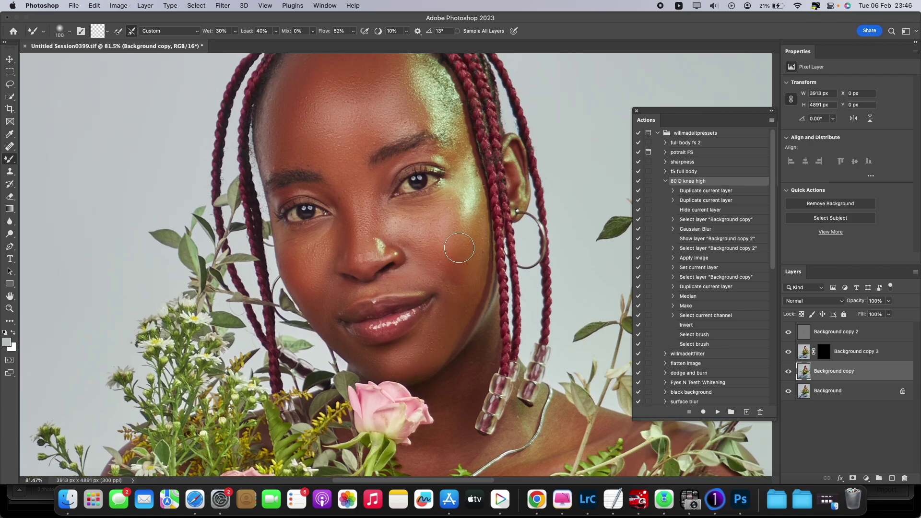
Step: Enlarge the Mixer Brush to 150 px and finish blending the skin on the forehead
scroll(378, 218, "up", 2)
key("bracketright")
key("bracketright")
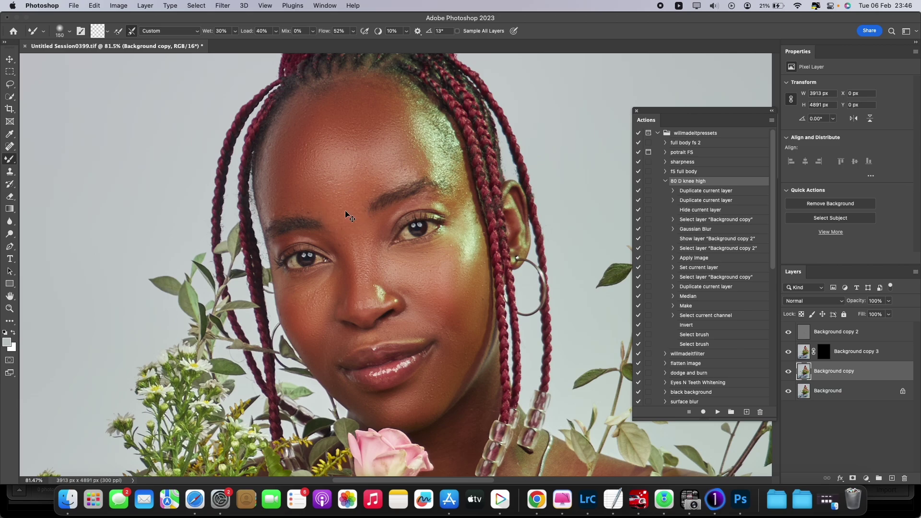
key("super+minus")
key("super+minus")
key("super+minus")
key("super+minus")
key("super+minus")
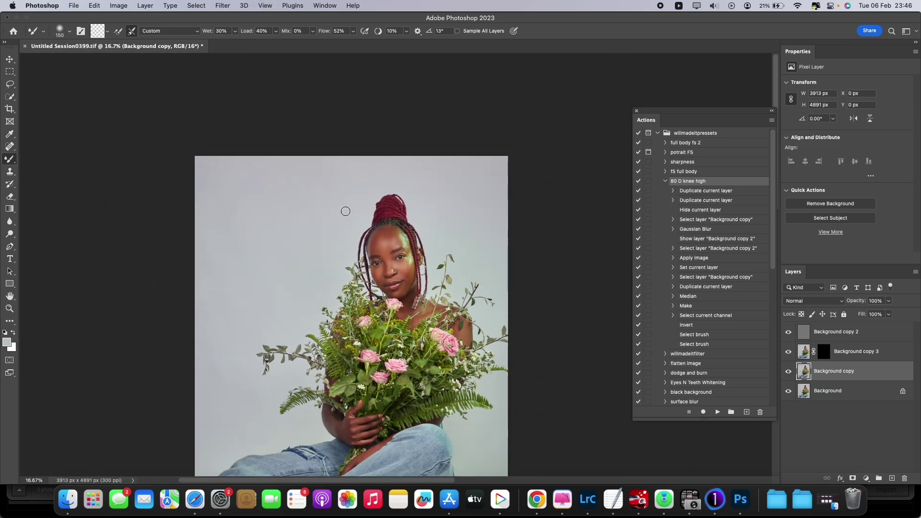
Step: Blend the skin on the neck and upper chest around the necklace with the Mixer Brush at 90 px
left_click(9, 312)
left_click_drag(393, 310, 461, 311)
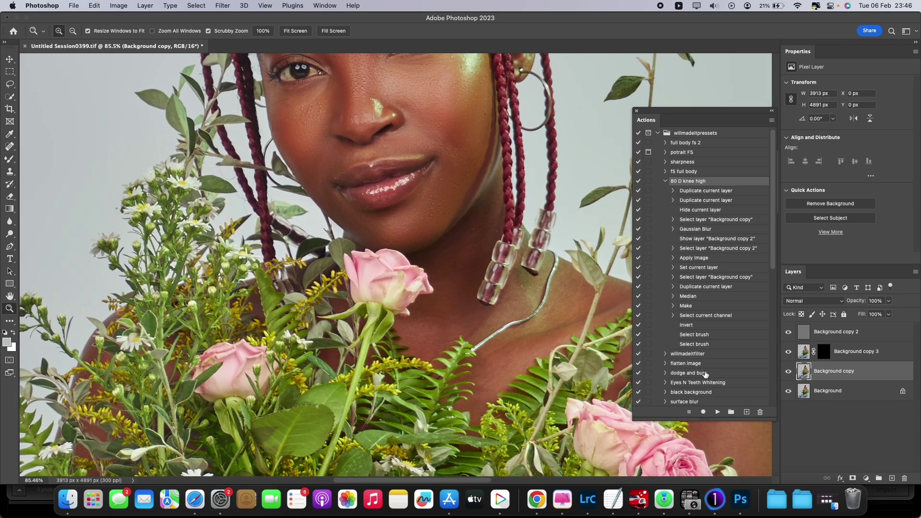
left_click_drag(523, 229, 487, 264)
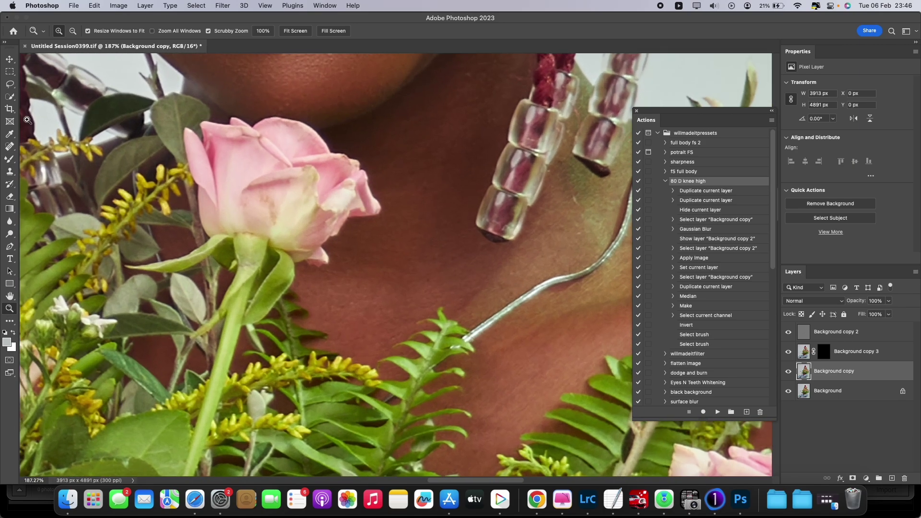
left_click(8, 159)
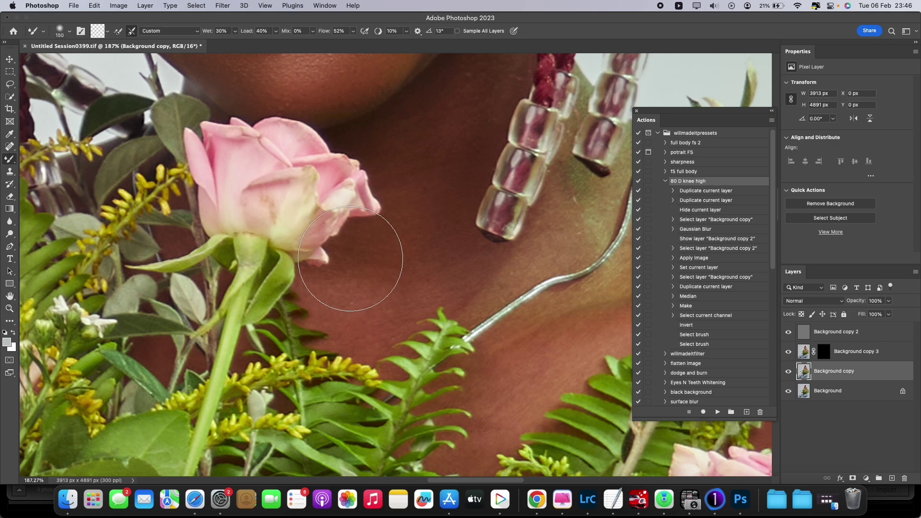
key("bracketleft")
key("bracketleft")
key("bracketleft")
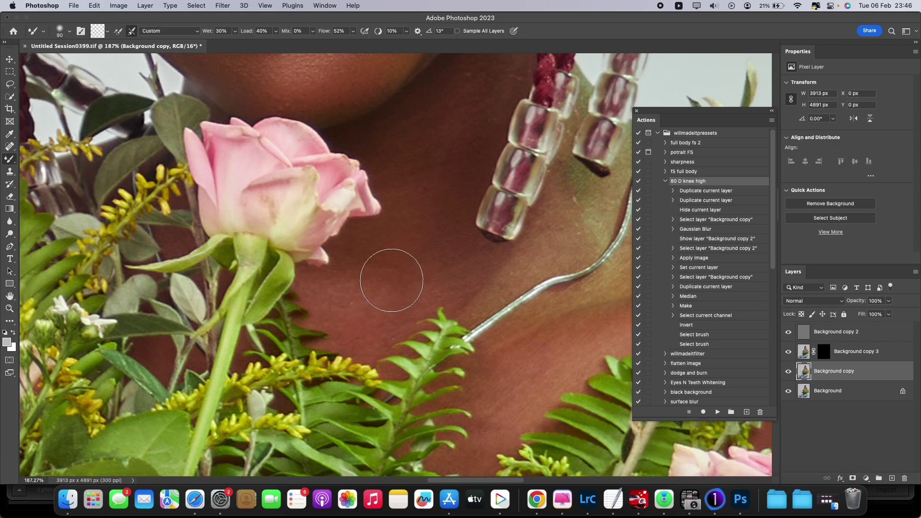
scroll(403, 225, "up", 2)
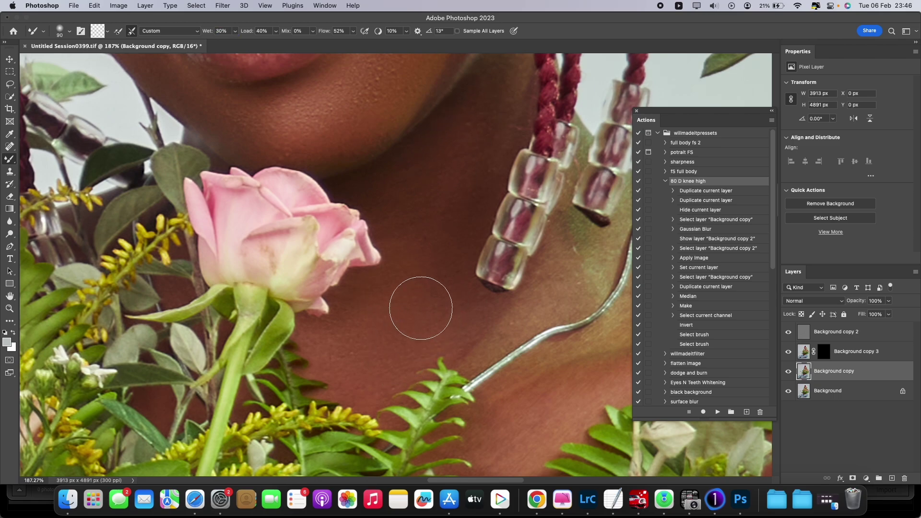
scroll(411, 325, "right", 5)
scroll(411, 324, "down", 2)
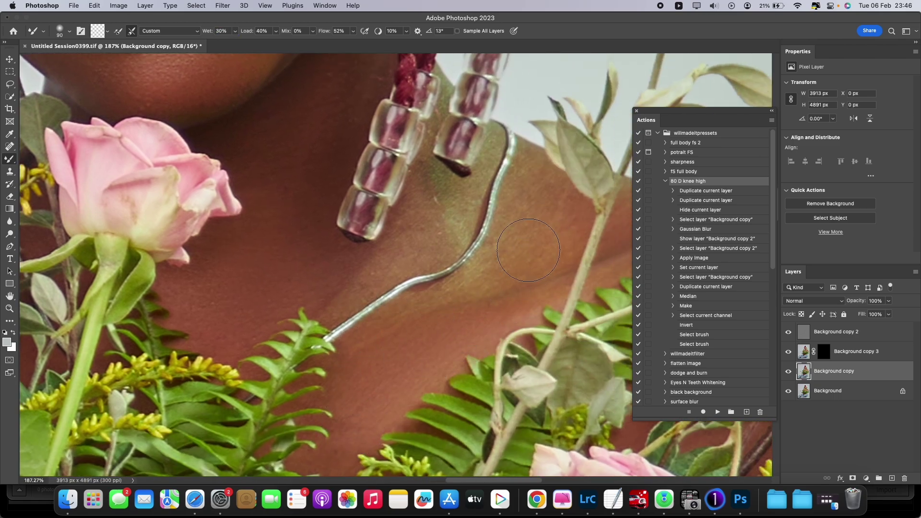
Step: Touch up the glitter-side cheek and the skin below the eye with the Mixer Brush at 90 to 100 px
scroll(382, 244, "up", 10)
scroll(382, 244, "left", 3)
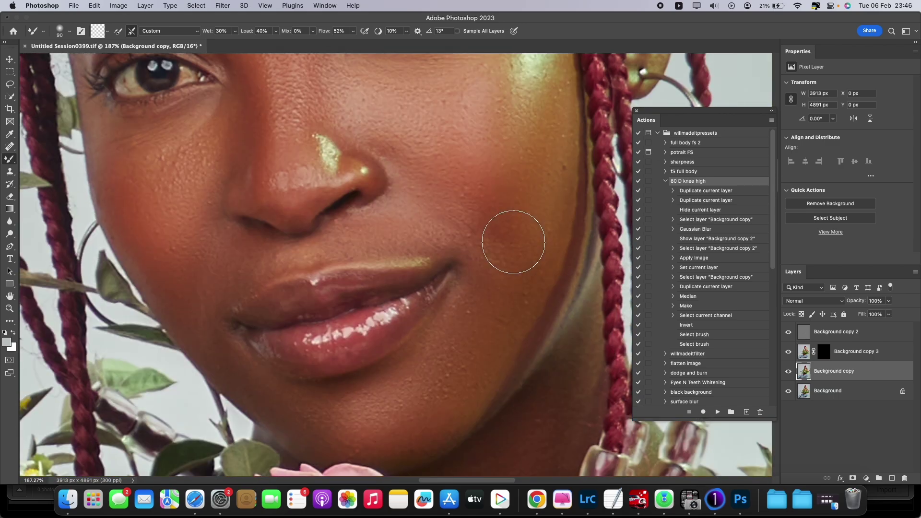
scroll(513, 242, "up", 3)
key("bracketright")
key("bracketright")
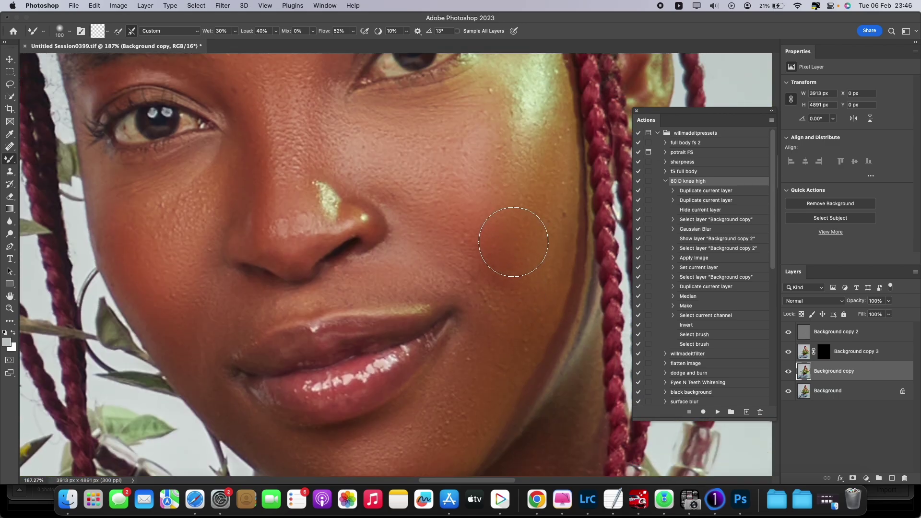
scroll(503, 218, "up", 3)
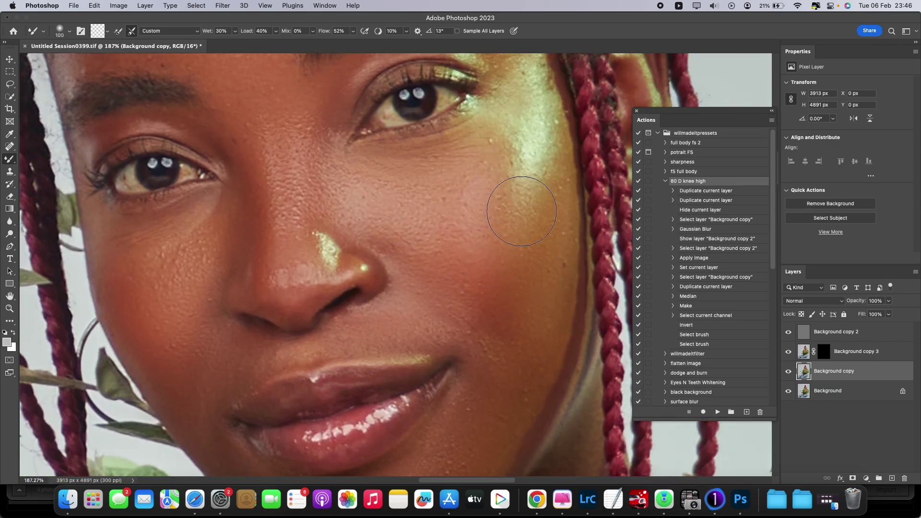
key("bracketleft")
key("bracketleft")
key("bracketleft")
key("bracketleft")
key("bracketleft")
key("bracketleft")
key("bracketright")
key("bracketright")
key("bracketright")
key("bracketright")
scroll(479, 288, "down", 3)
scroll(523, 225, "up", 3)
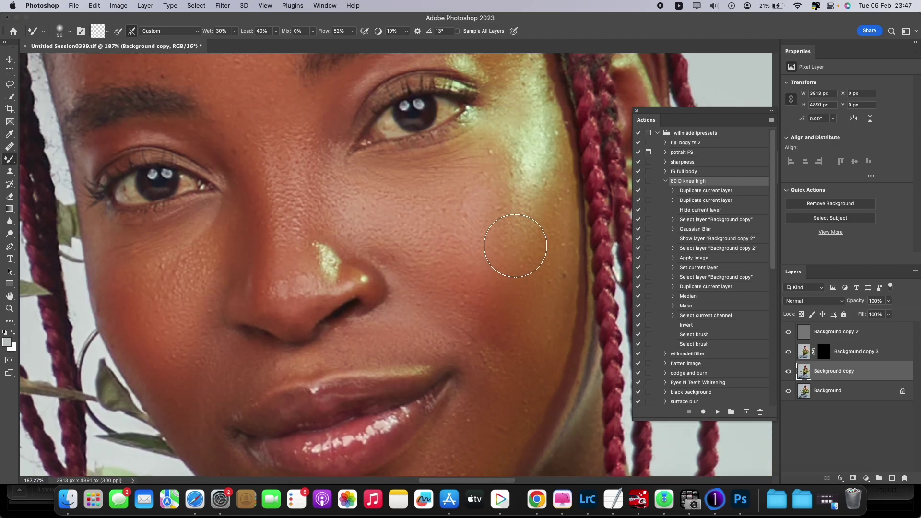
Step: Smooth the skin on the arm and the hand holding the bouquet with the Mixer Brush at 100 to 125 px
key("super+minus")
key("super+minus")
key("super+minus")
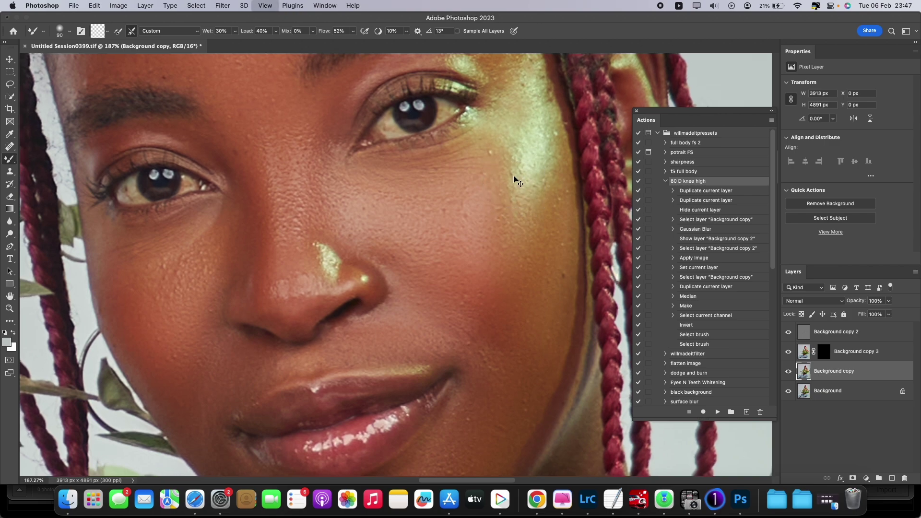
scroll(514, 176, "down", 10)
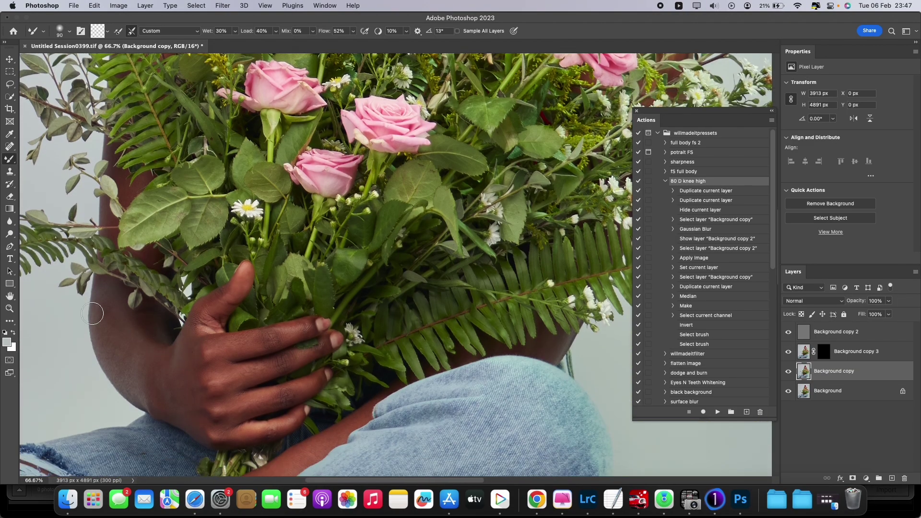
key("bracketright")
key("bracketright")
key("bracketright")
key("bracketleft")
key("bracketleft")
key("bracketleft")
key("bracketleft")
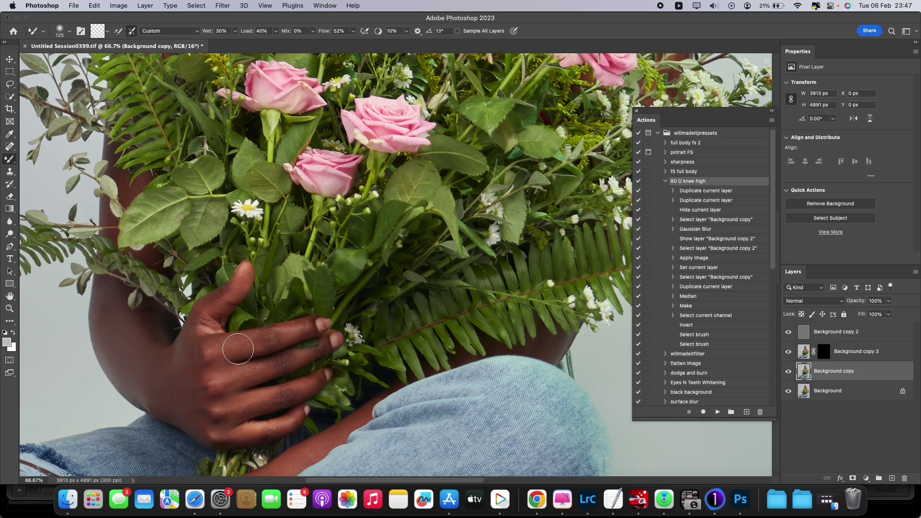
key("bracketright")
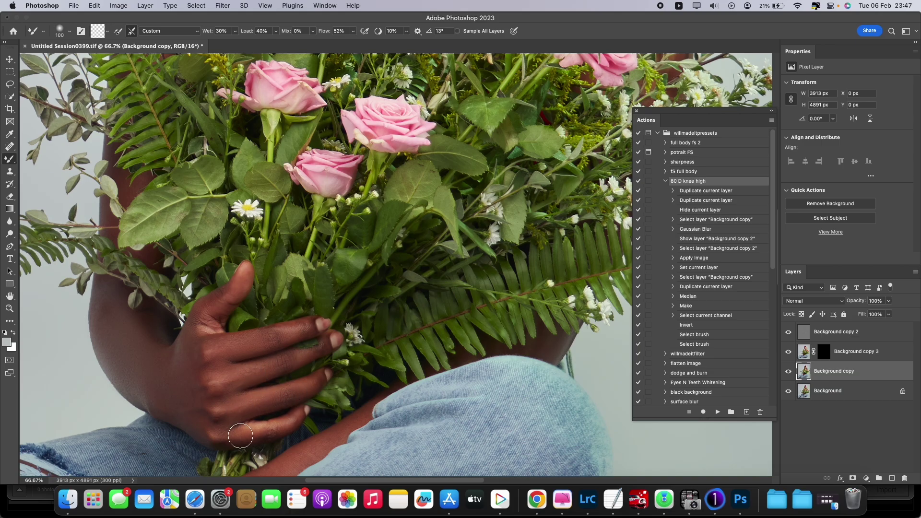
Step: Blend the skin of the other forearm resting behind the raised knee with the Mixer Brush at 100 px
scroll(258, 435, "down", 5)
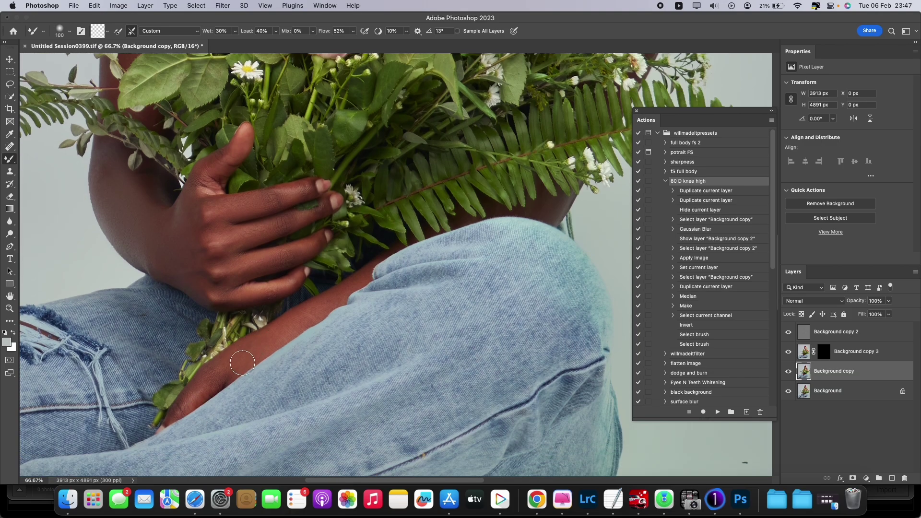
left_click_drag(307, 321, 329, 297)
scroll(202, 392, "down", 4)
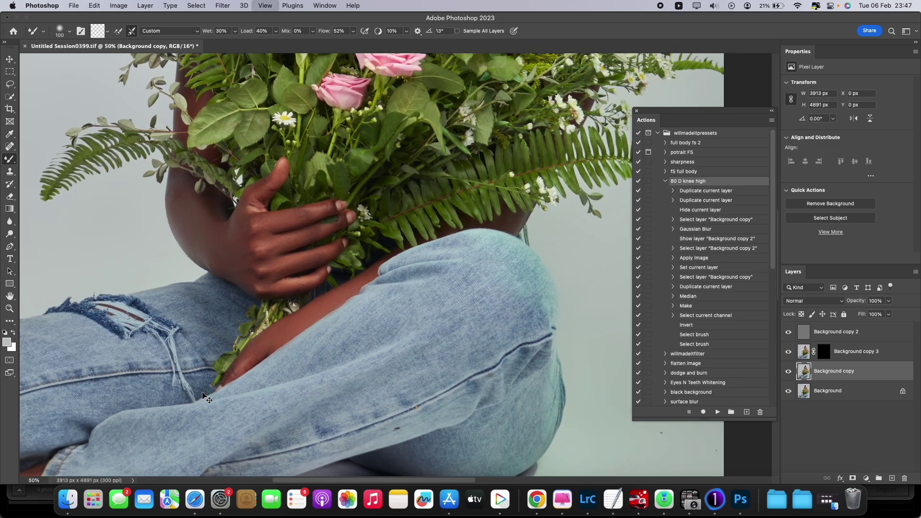
Step: Smooth the skin of the bare foot below the jeans with the Mixer Brush at 125 to 175 px
scroll(202, 392, "up", 2)
scroll(203, 392, "up", 7)
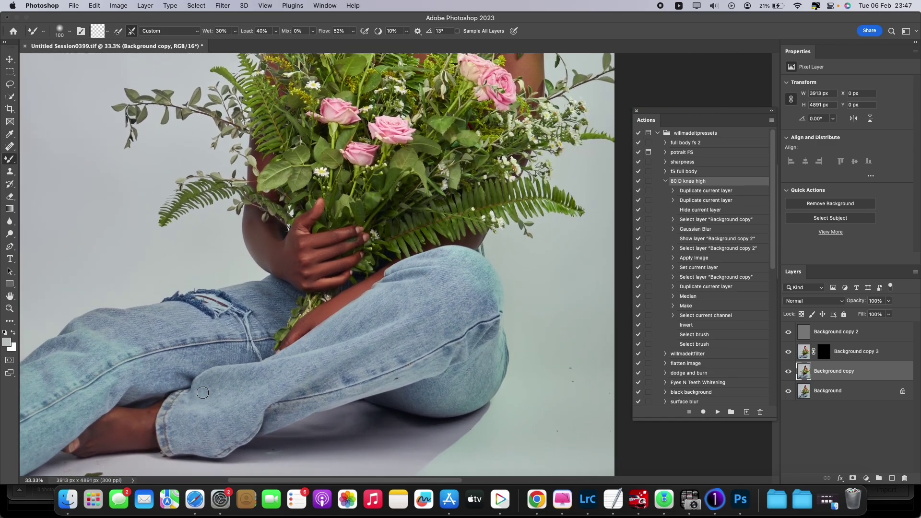
scroll(202, 393, "down", 2)
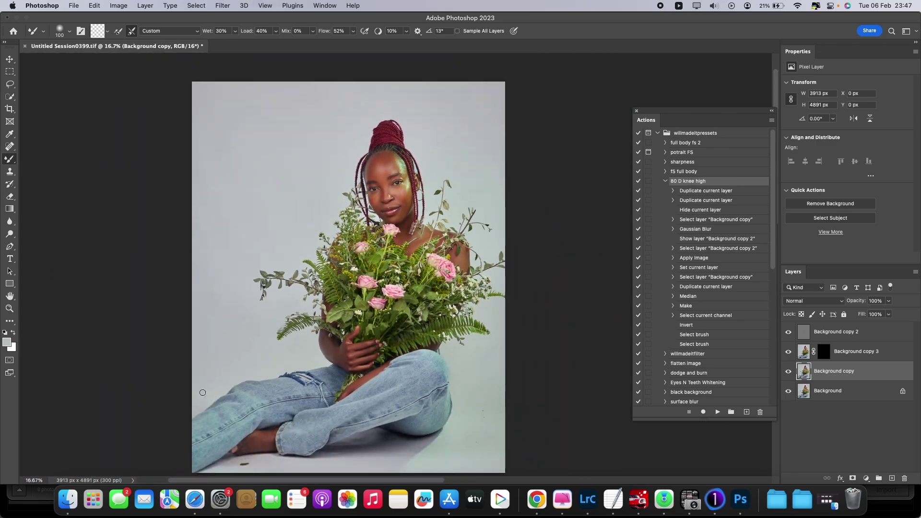
scroll(175, 306, "down", 2)
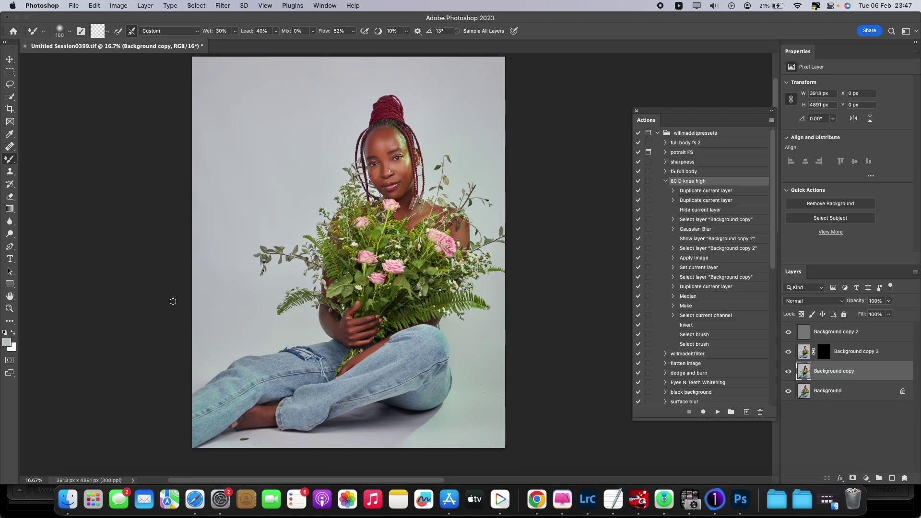
left_click(9, 308)
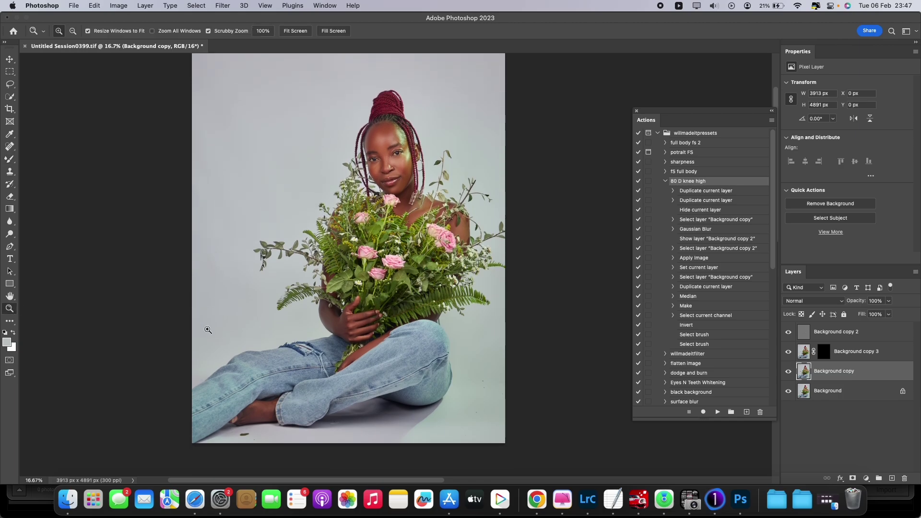
scroll(254, 352, "up", 4)
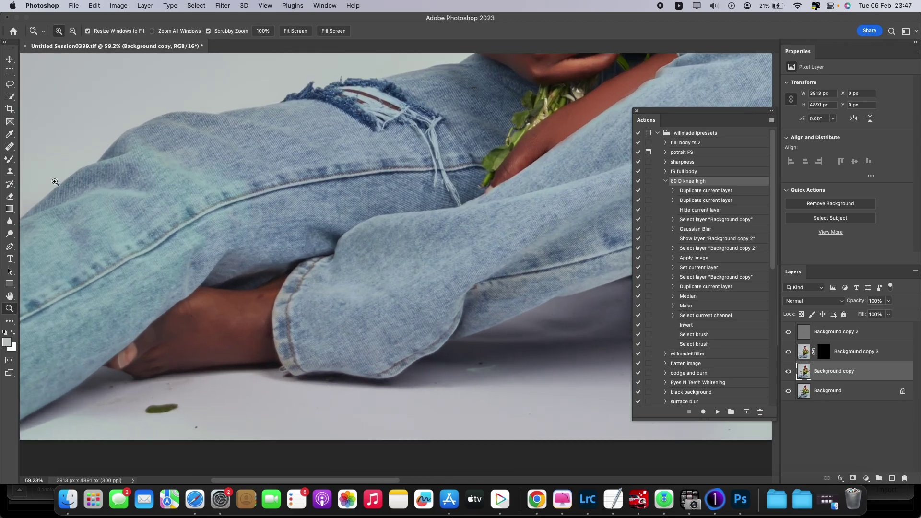
left_click(10, 158)
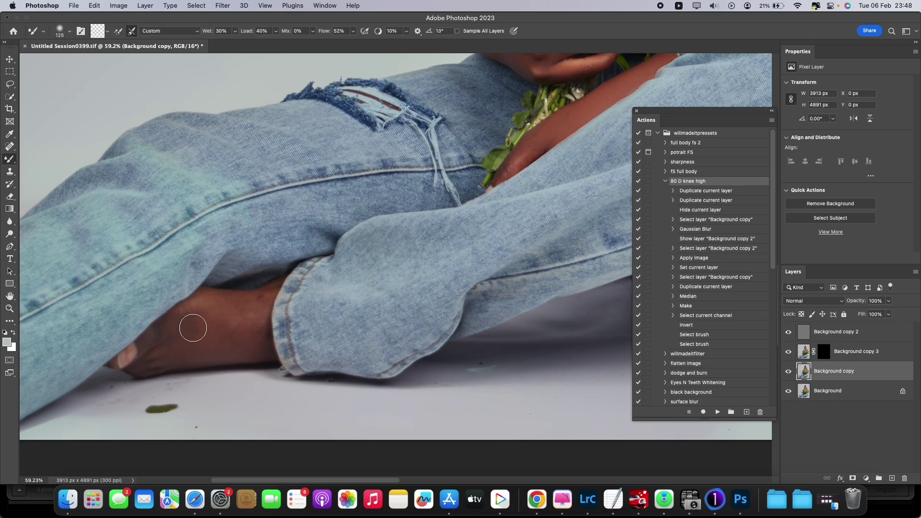
key("bracketright")
key("bracketright")
mouse_move(208, 337)
left_mouse_down()
mouse_move(220, 315)
mouse_move(152, 339)
mouse_move(227, 338)
mouse_move(253, 342)
left_mouse_up()
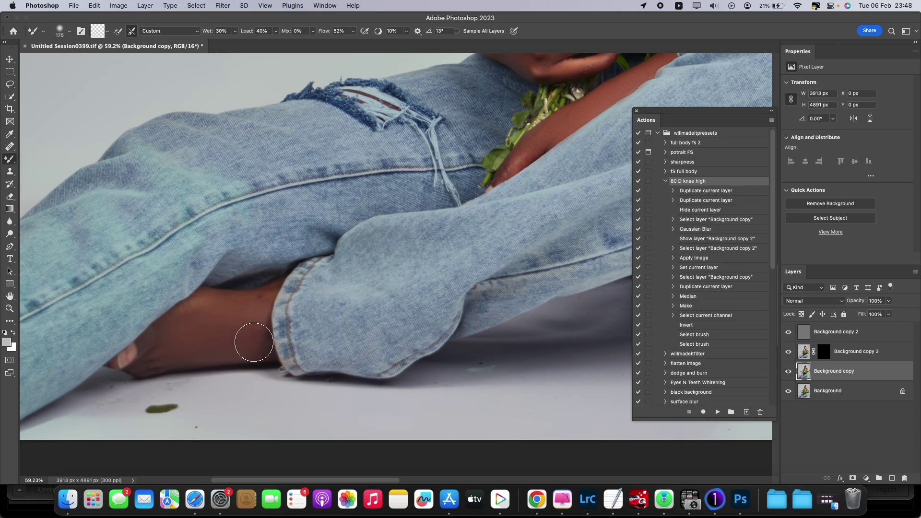
key("bracketleft")
scroll(215, 307, "down", 1)
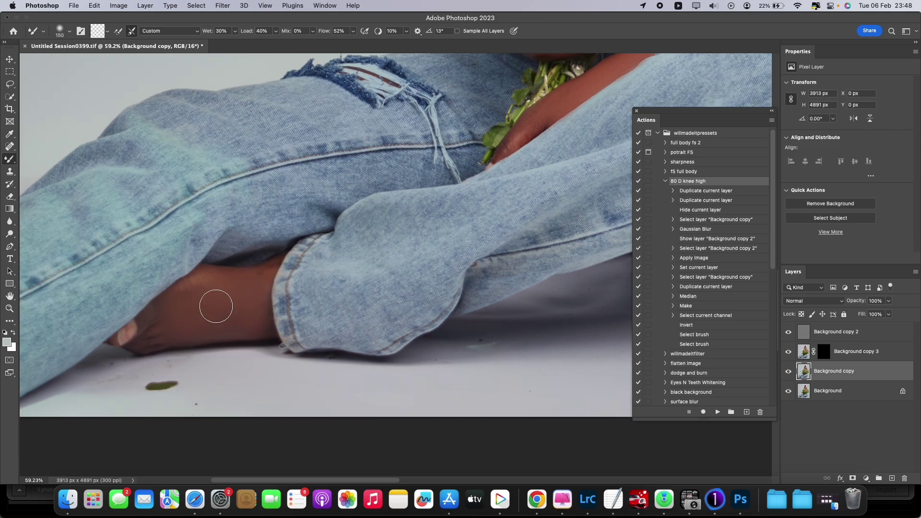
Step: Review the blended skin across the whole portrait
key("super+minus")
key("super+minus")
key("super+minus")
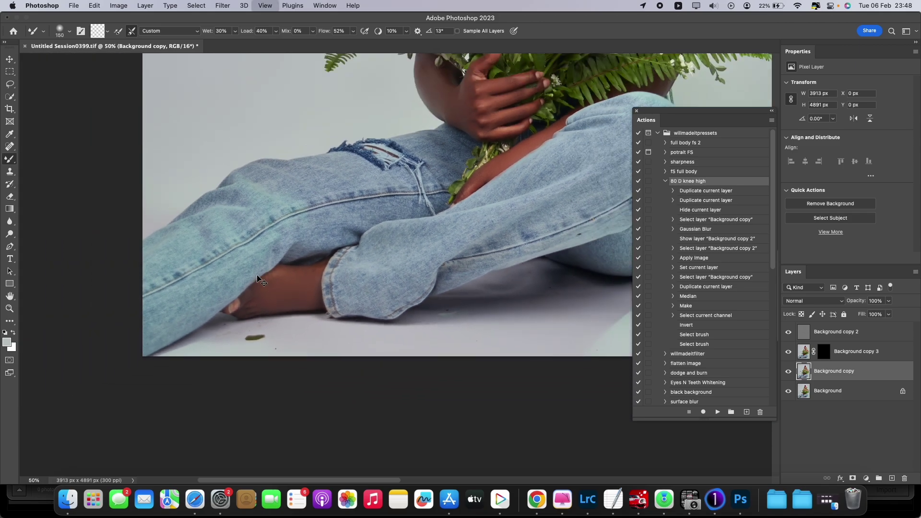
scroll(257, 276, "up", 10)
scroll(257, 275, "down", 1)
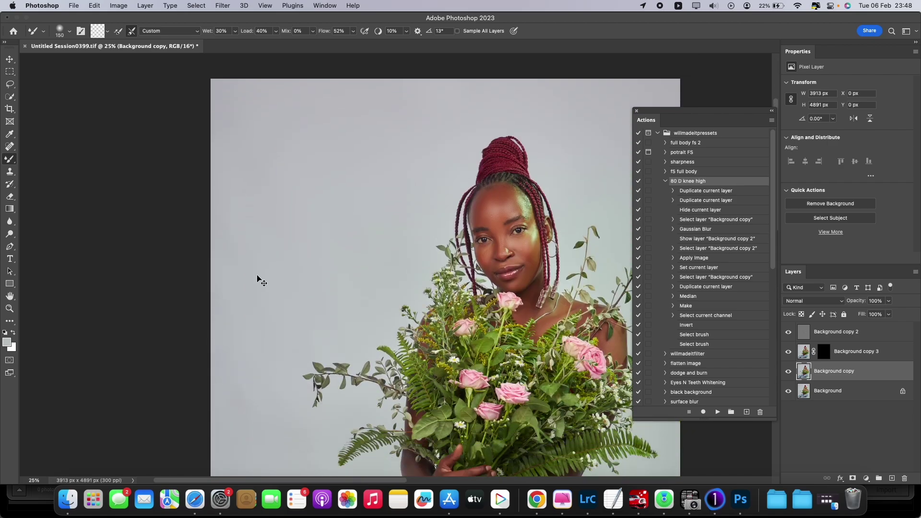
key("super+minus")
key("super+minus")
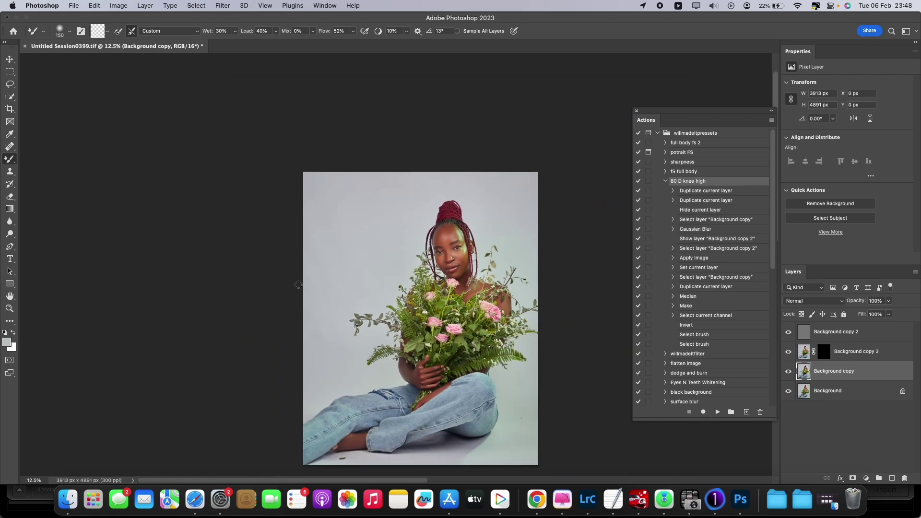
left_click(10, 308)
left_click_drag(487, 296, 485, 262)
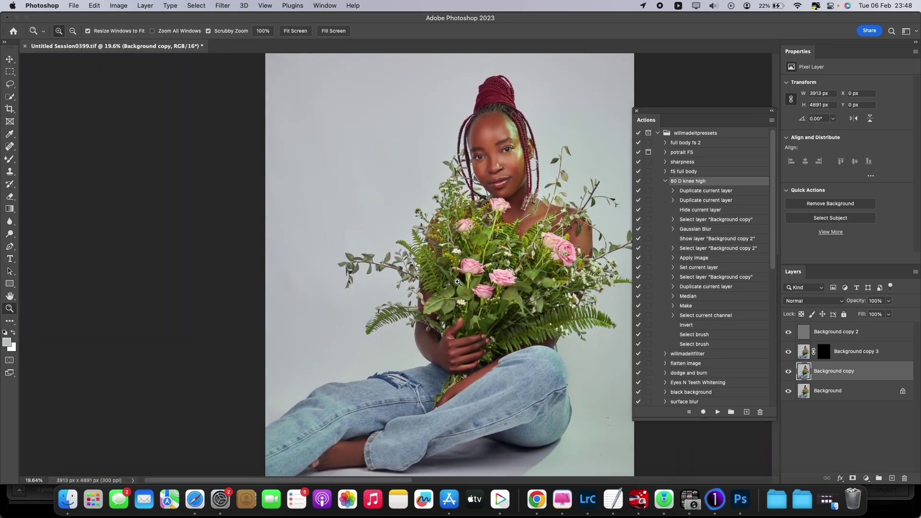
Step: Run the "sharpness" action on the Background copy 2 layer and check the sharpened portrait
left_click(665, 182)
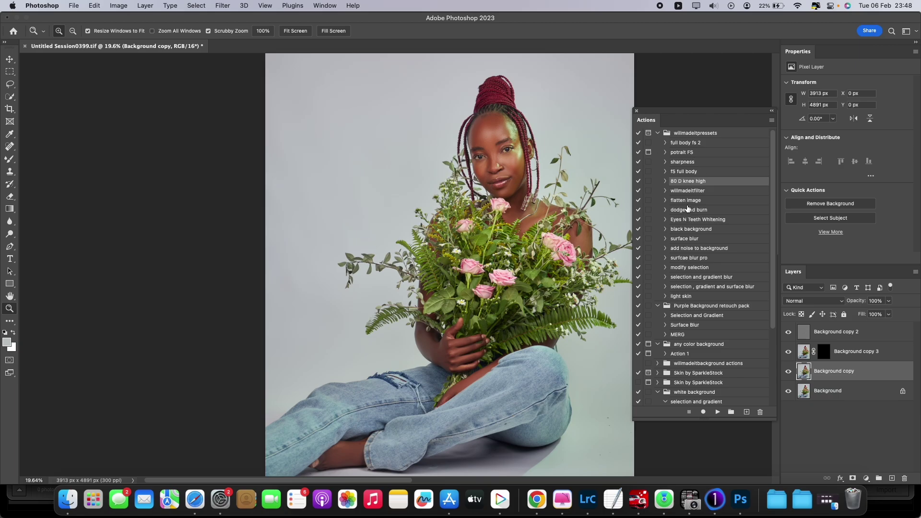
left_click(693, 163)
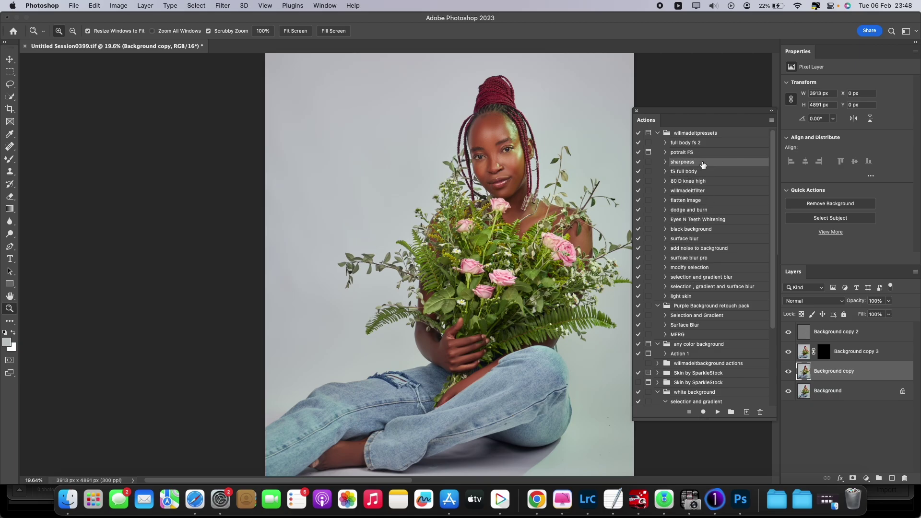
left_click(853, 332)
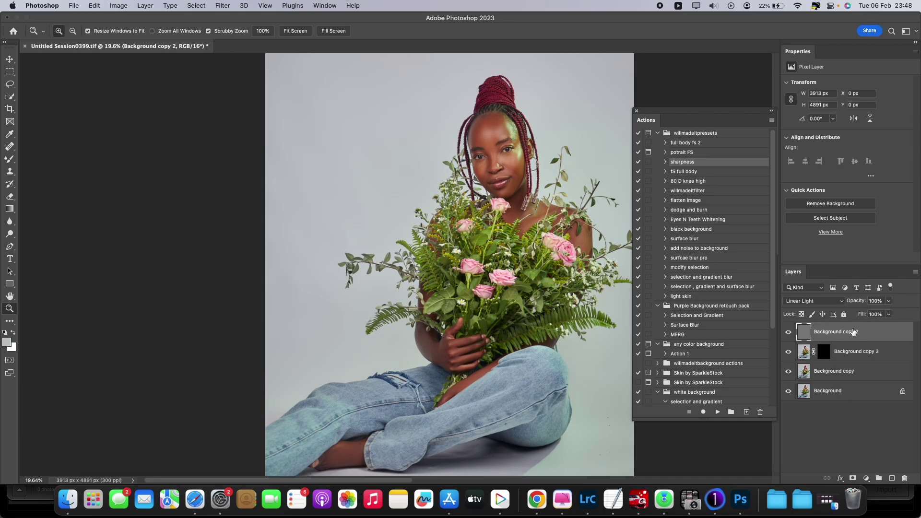
left_click(716, 412)
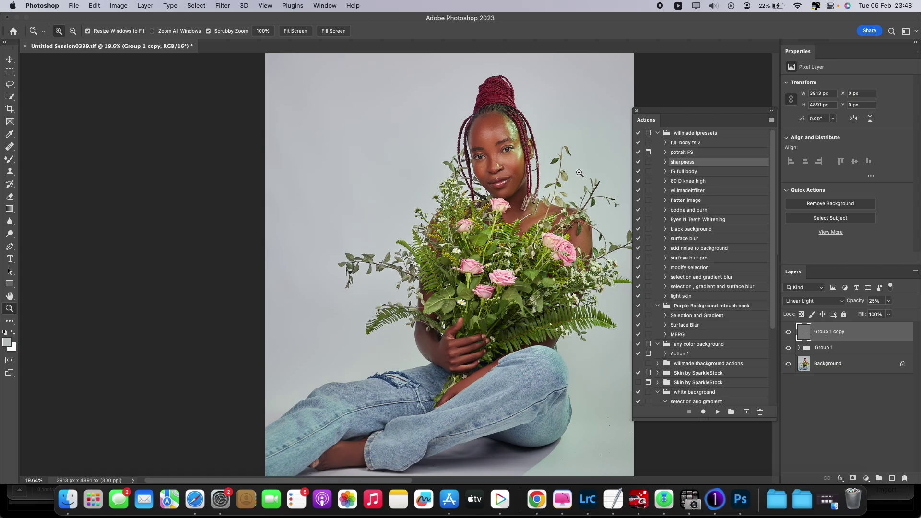
left_click(499, 156)
left_click_drag(499, 156, 494, 192)
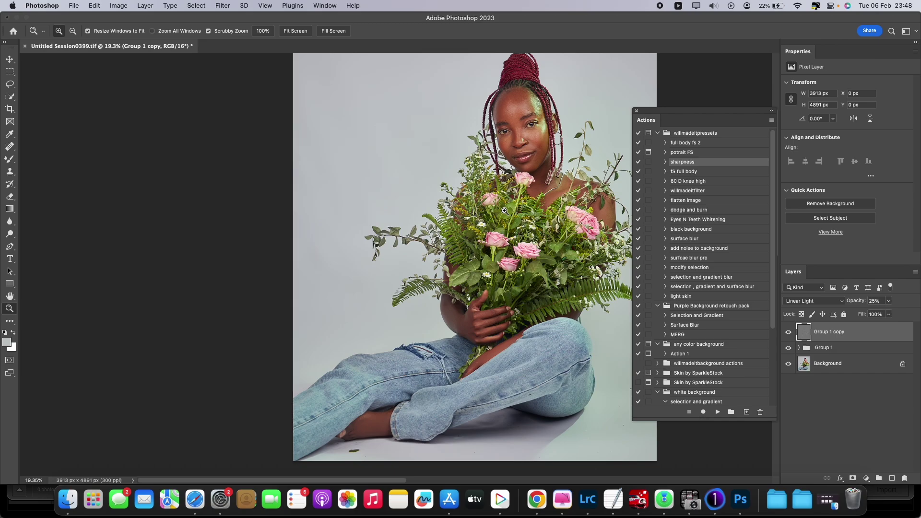
scroll(499, 196, "down", 3)
scroll(507, 206, "up", 2)
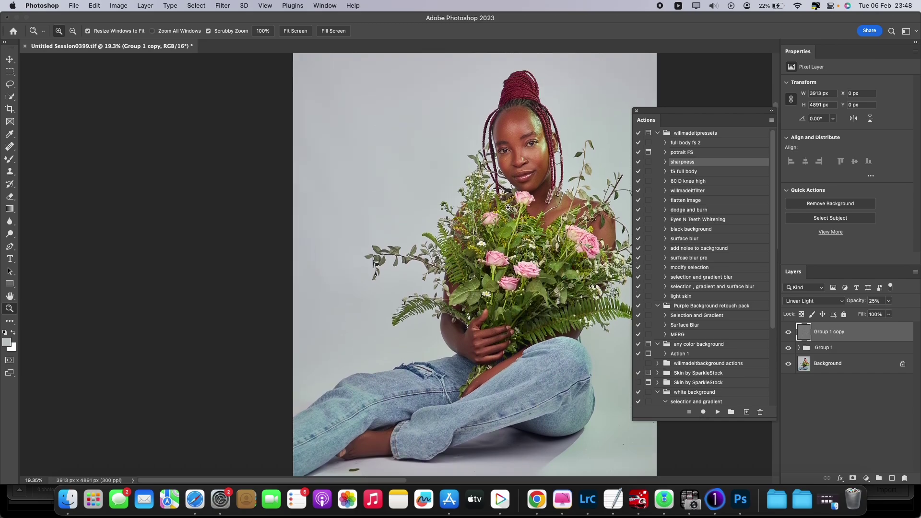
Step: Merge the Group 1 copy layer, Group 1 and the Background into one layer
left_click(838, 370, "super")
left_click(837, 355, "super")
right_click(837, 356)
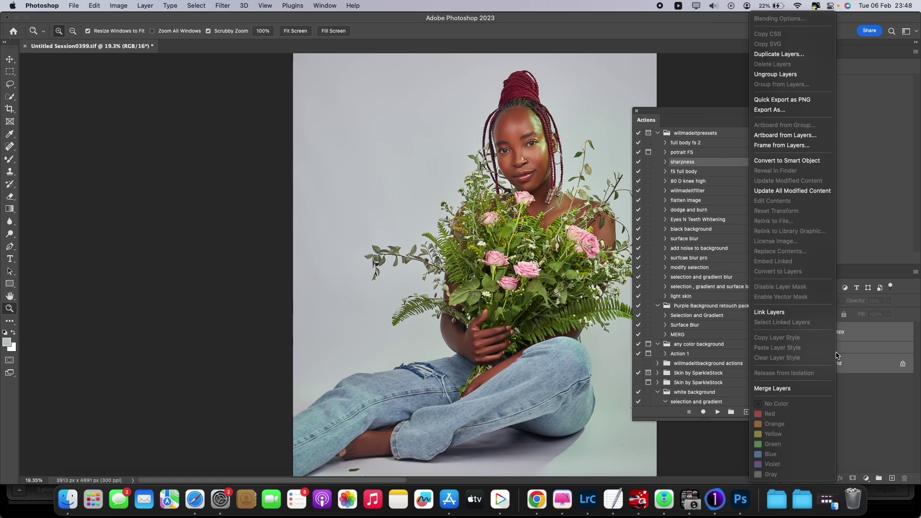
left_click(784, 389)
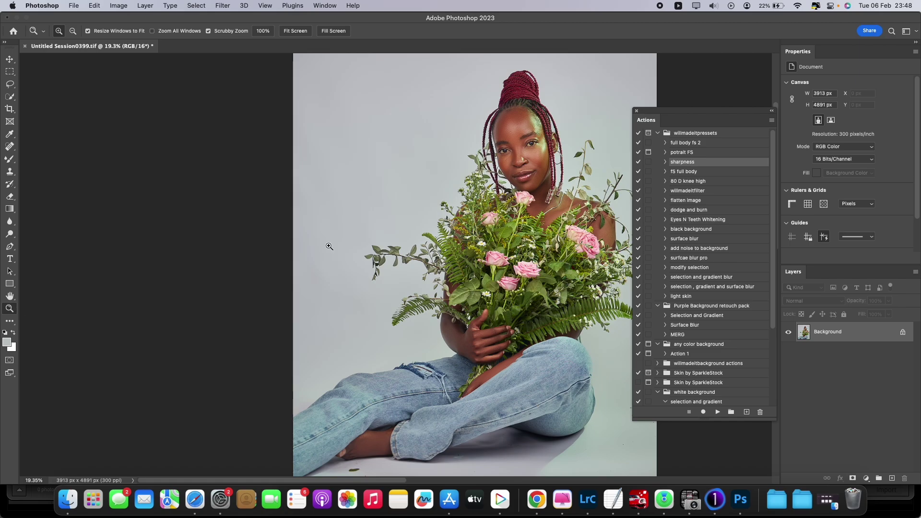
Step: Run the "Eyes N Teeth Whitening" action on the merged portrait and expand the resulting layer group
left_click_drag(533, 118, 584, 146)
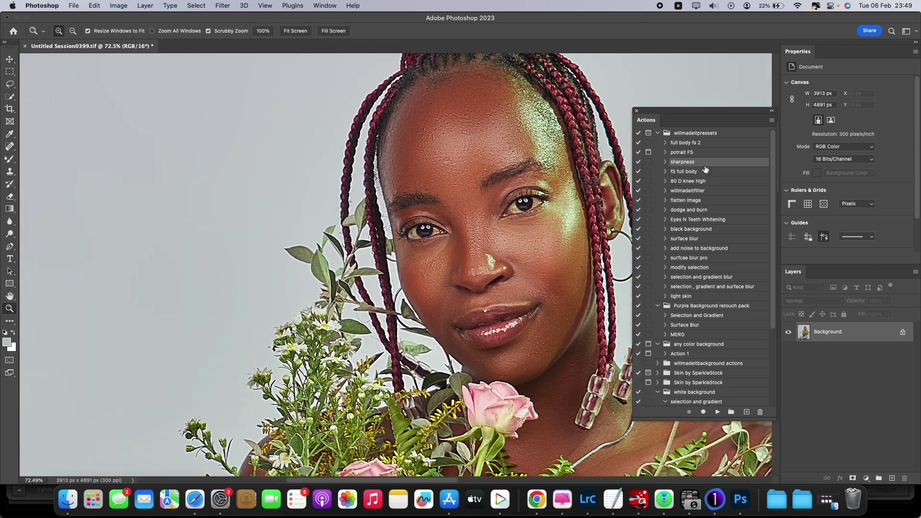
left_click(693, 222)
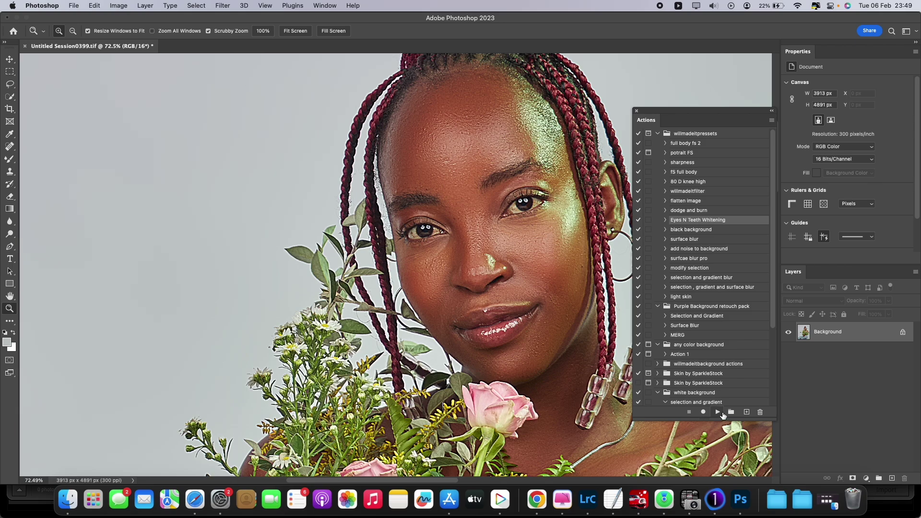
left_click(718, 413)
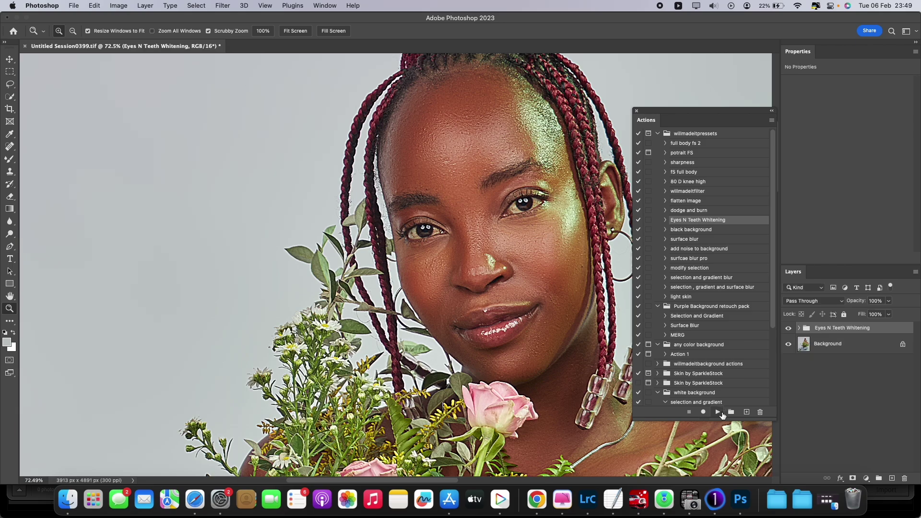
left_click(800, 328)
left_click(798, 329)
left_click(799, 329)
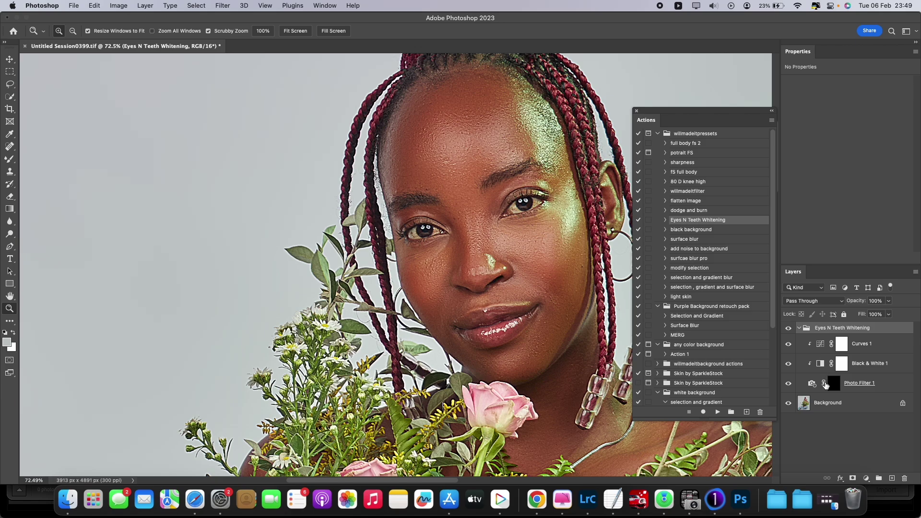
Step: Whiten both eyes by painting on the Photo Filter 1 mask with the Brush at 25 px, and compare before and after
left_click(834, 384)
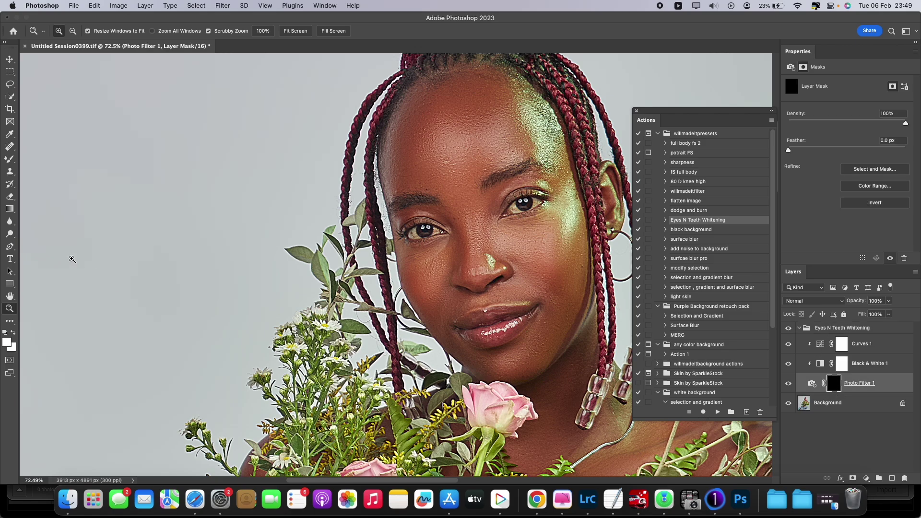
left_click(9, 159)
right_click(10, 159)
left_click(43, 157)
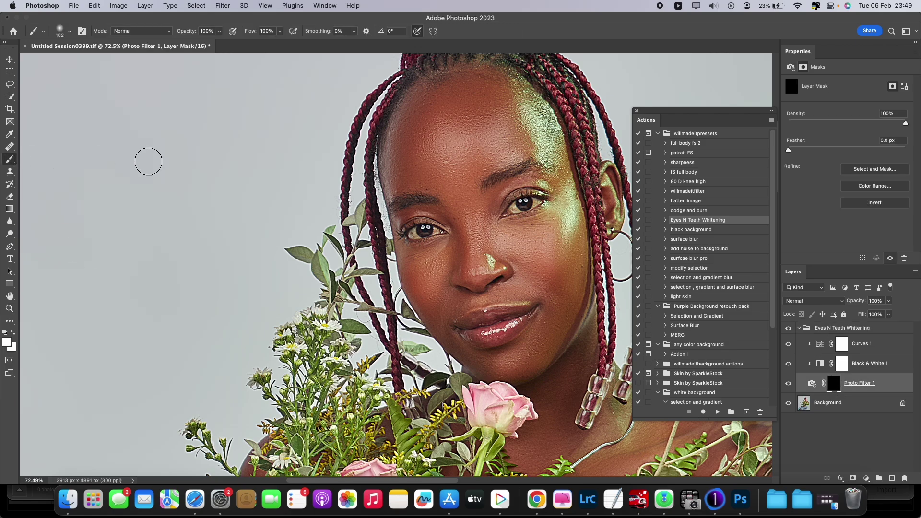
key("bracketleft")
key("bracketleft")
key("bracketleft")
key("bracketleft")
key("bracketleft")
key("bracketleft")
key("bracketleft")
key("bracketleft")
key("bracketleft")
key("bracketleft")
key("bracketleft")
key("bracketleft")
left_click(788, 328)
left_click(788, 329)
left_click(787, 329)
left_click(788, 329)
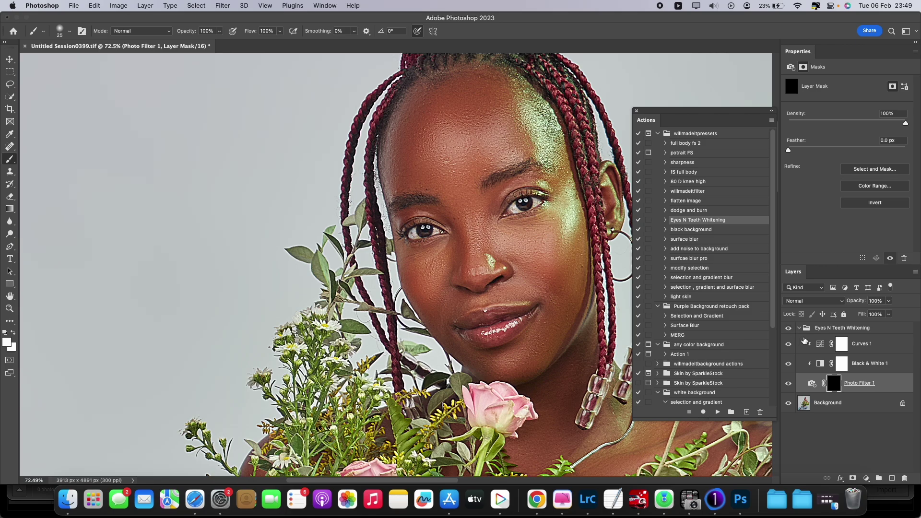
Step: Collapse the Eyes N Teeth Whitening group, set its opacity to 85% and check the full portrait
left_click(808, 337)
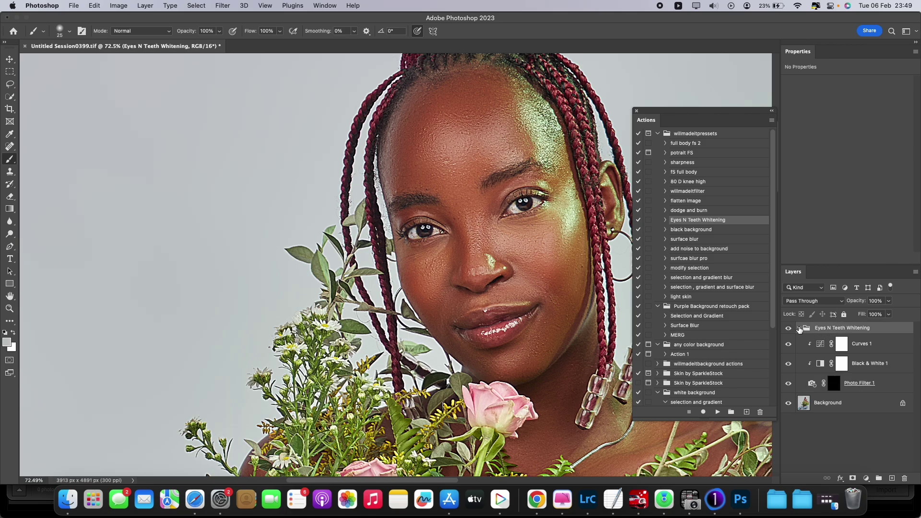
left_click(799, 328)
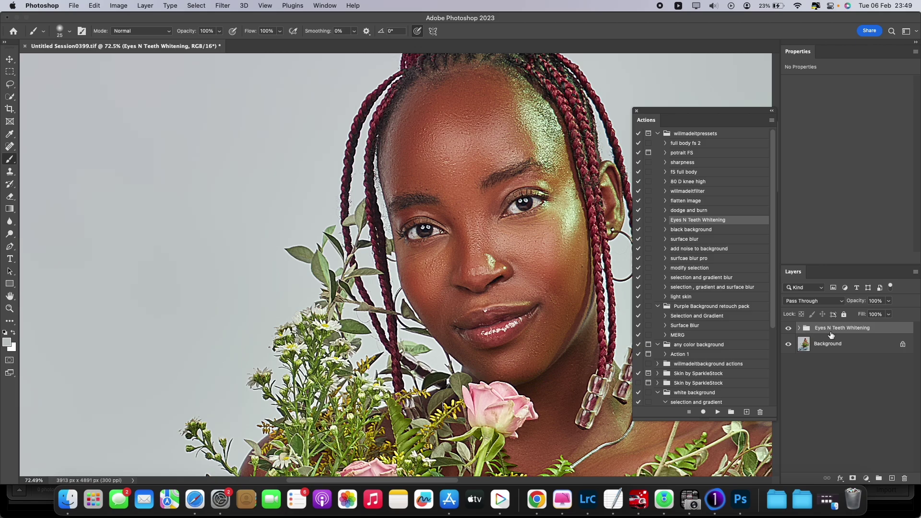
mouse_move(889, 302)
left_mouse_down()
mouse_move(879, 314)
mouse_move(848, 314)
mouse_move(900, 312)
mouse_move(852, 315)
mouse_move(883, 314)
left_mouse_up()
key("super+minus")
key("super+minus")
key("super+minus")
key("super+minus")
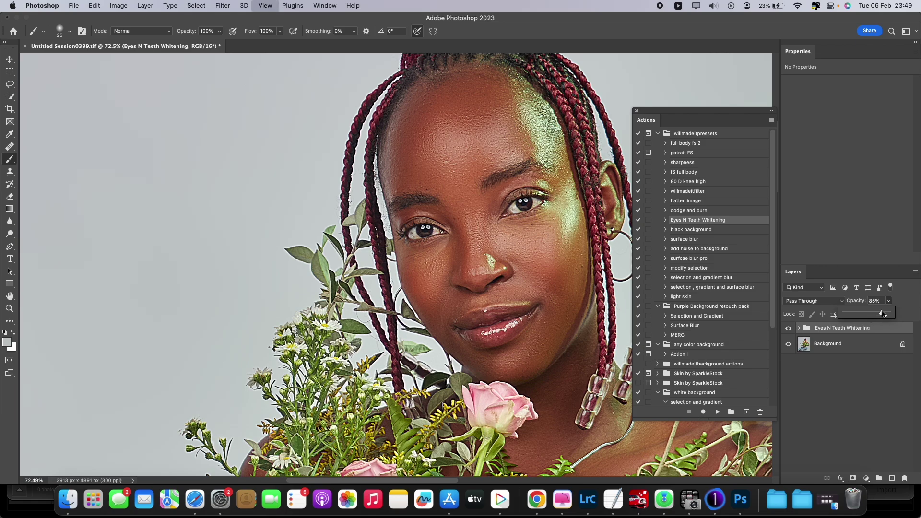
scroll(414, 117, "down", 5)
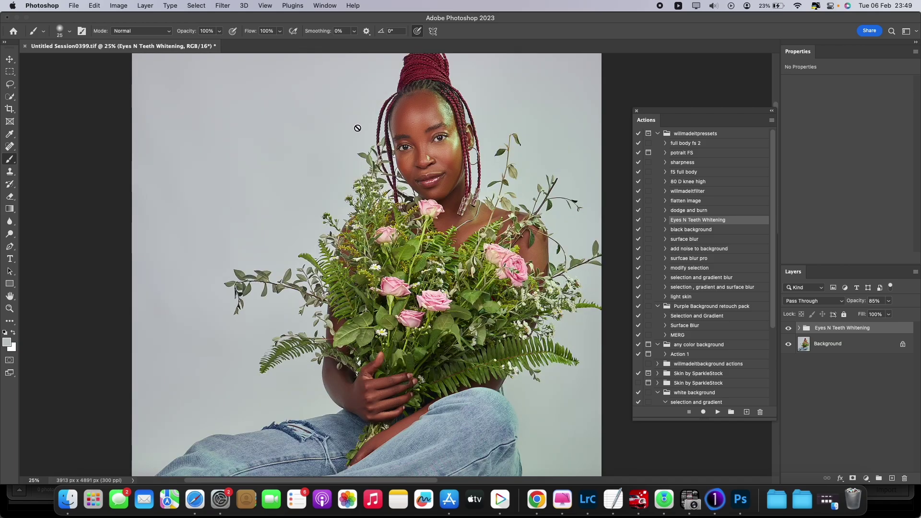
key("super+minus")
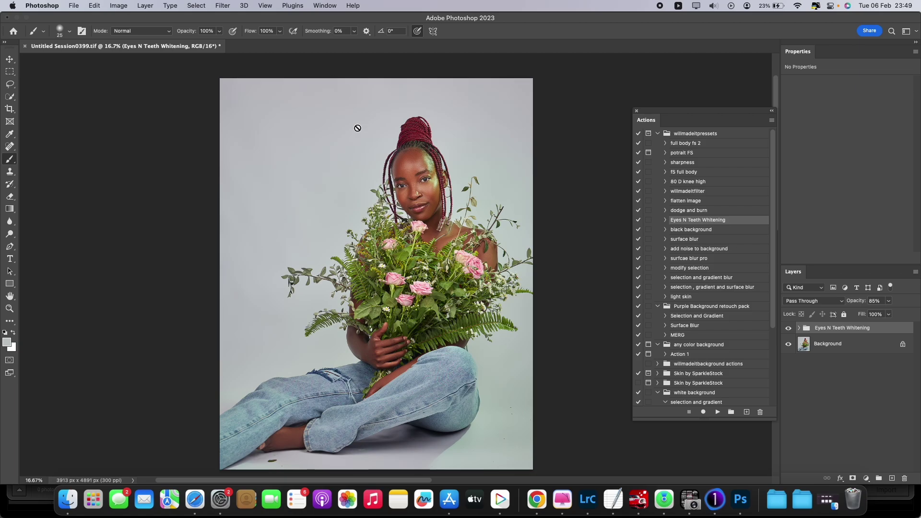
Step: Add a Gradient fill layer above the whitening group with Linear style, 90° angle and 100% scale
left_click(9, 308)
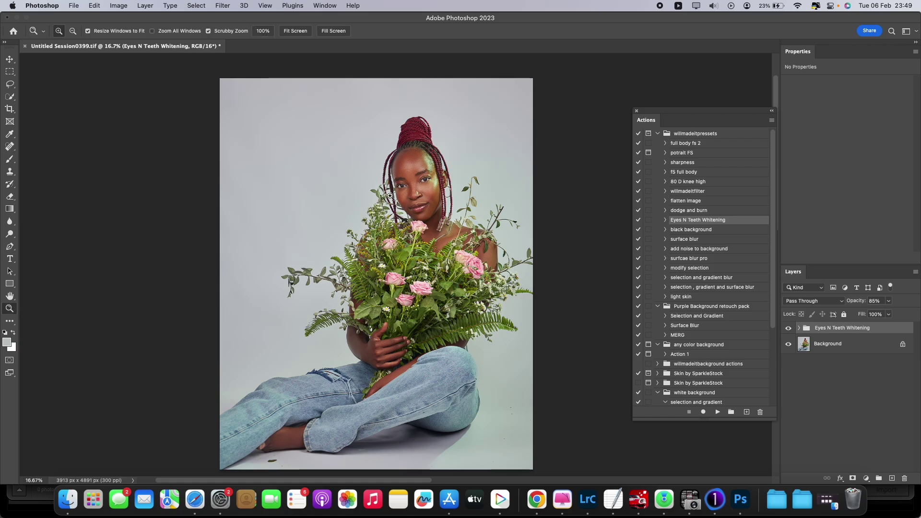
left_click_drag(439, 165, 508, 196)
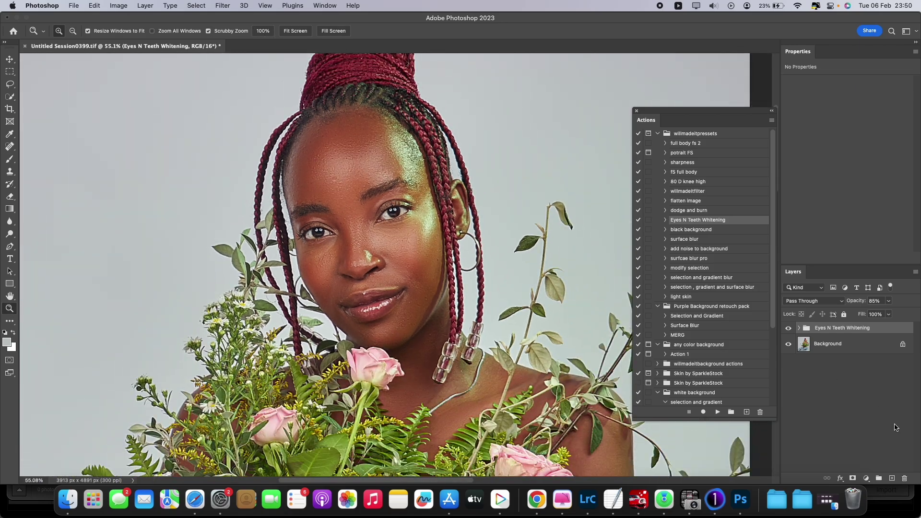
left_click(869, 478)
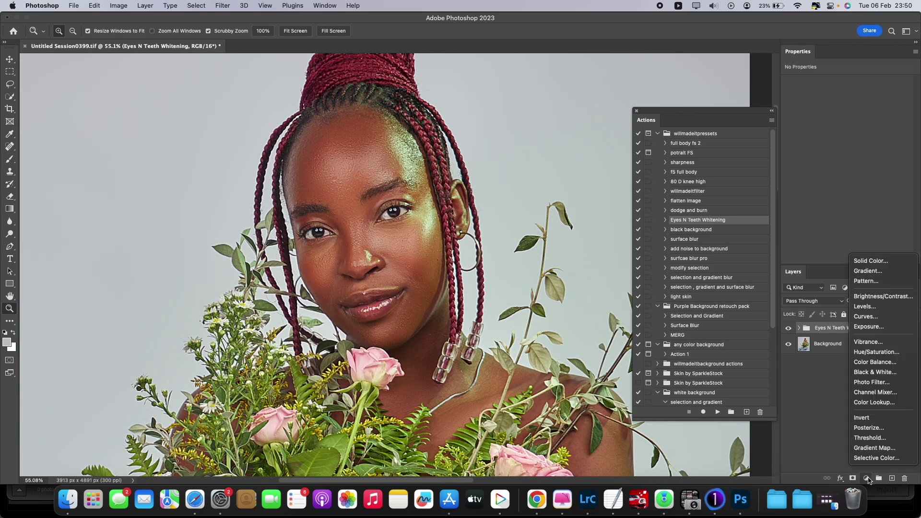
left_click(874, 271)
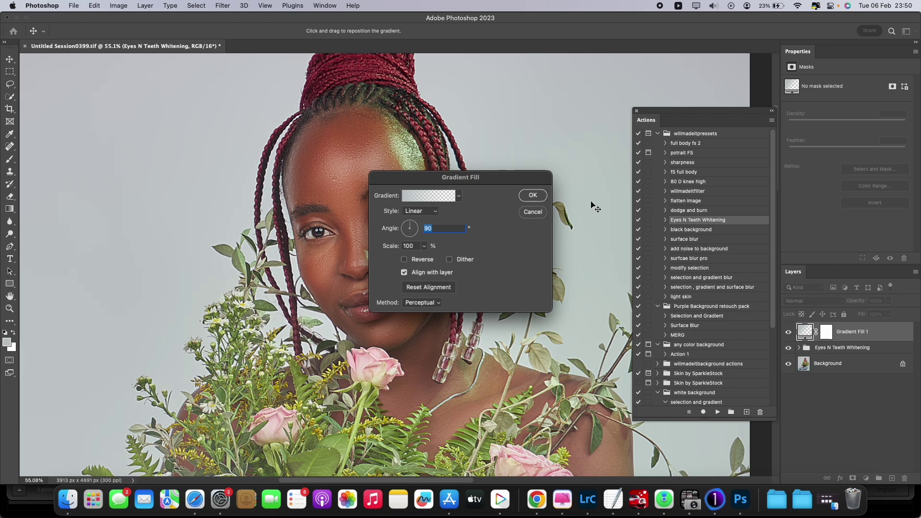
left_click_drag(447, 174, 485, 169)
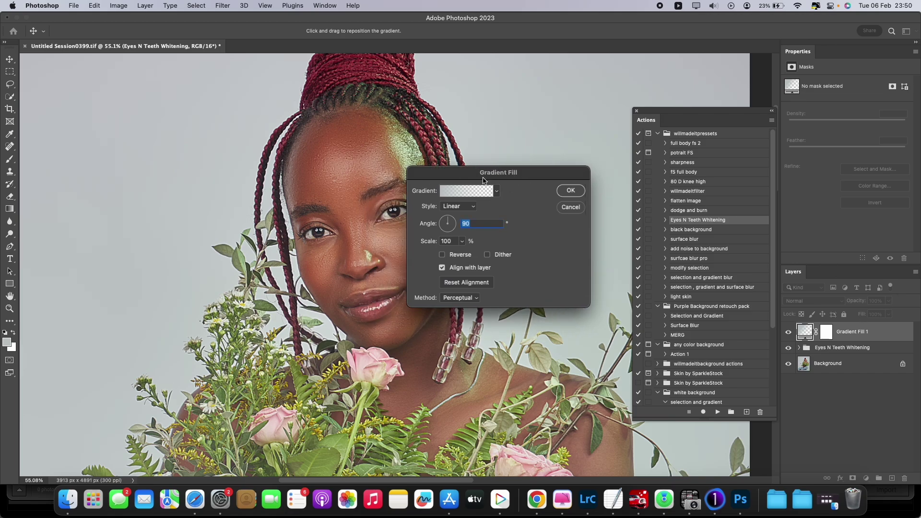
left_click(566, 191)
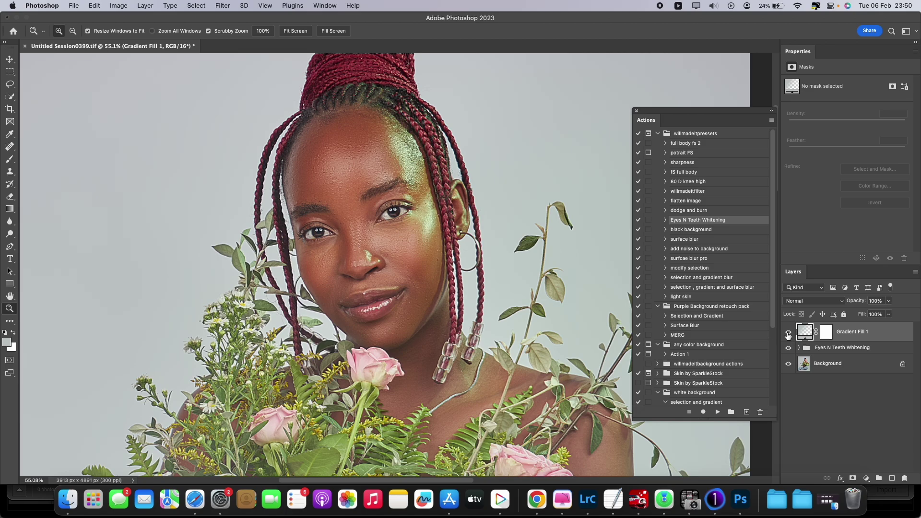
Step: Hide the gradient fill layer and set its gradient's starting color stop to a dark skin tone sampled from the shaded cheek
left_click(788, 333)
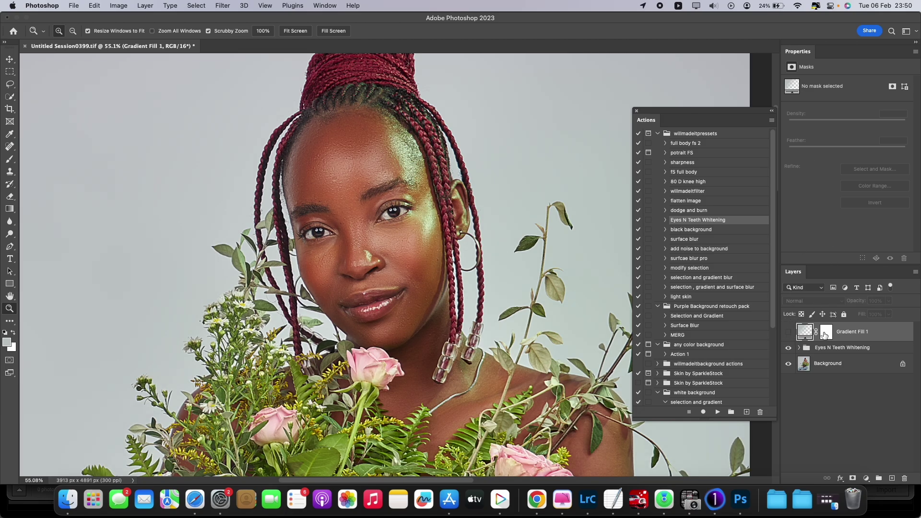
double_click(805, 332)
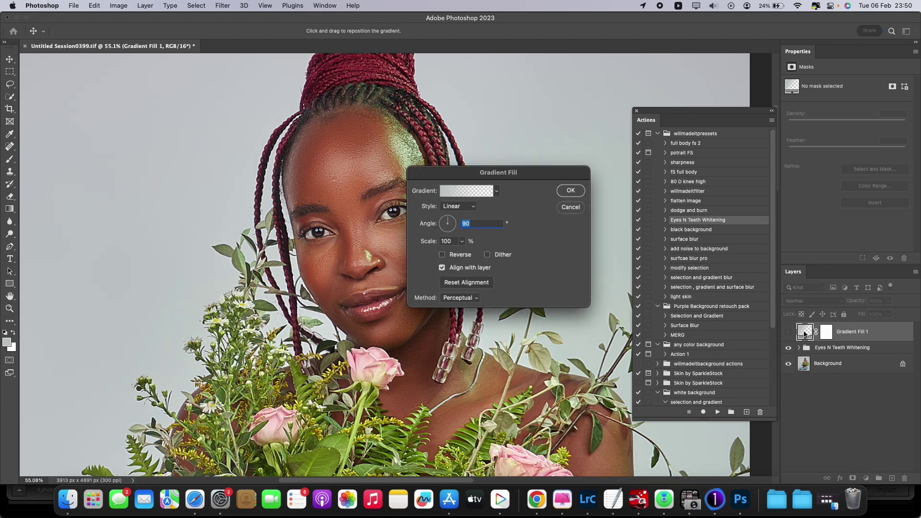
left_click(458, 192)
left_click_drag(499, 173, 371, 388)
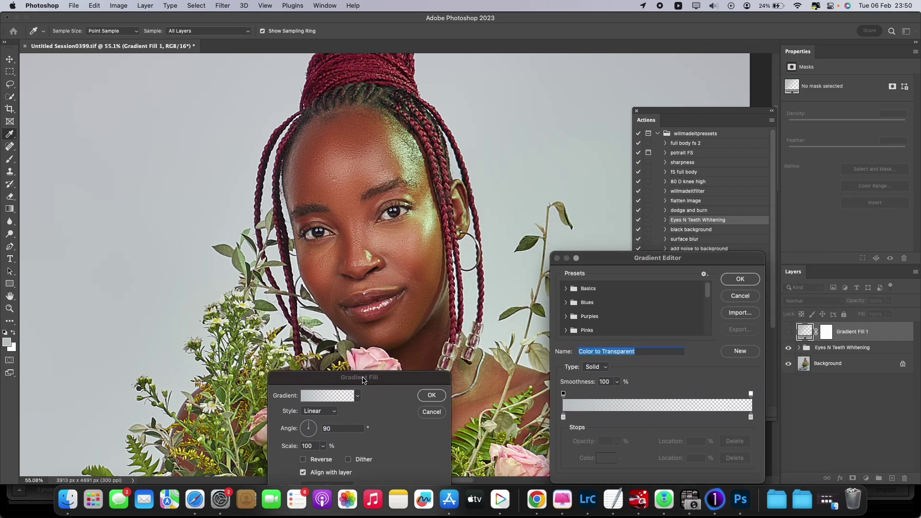
left_click(563, 417)
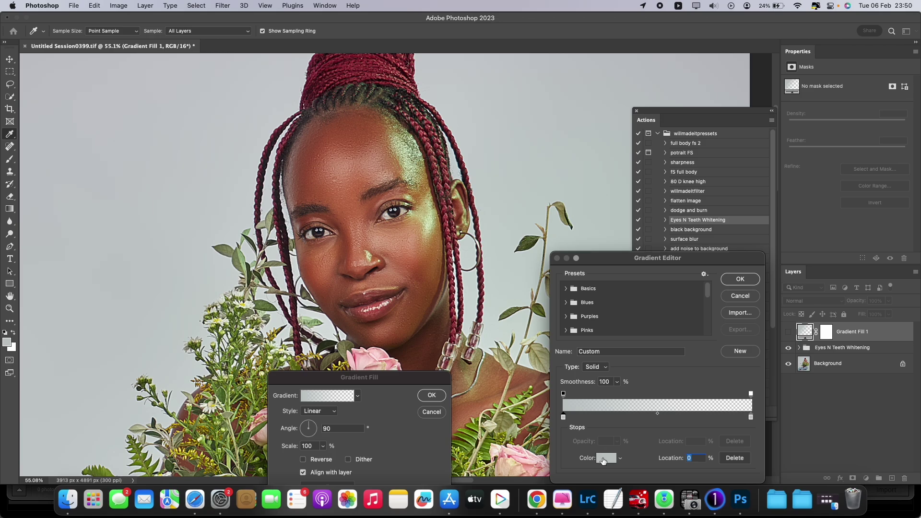
left_click(563, 418)
left_click(323, 290)
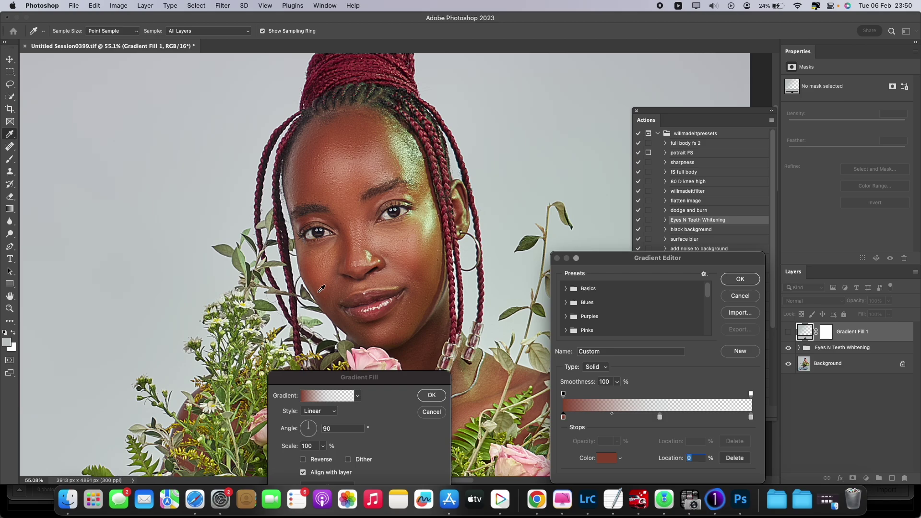
left_click(323, 297)
Step: Set the gradient's middle stop at 51% to skin tone #aa7c5e and its end stop to lighter skin tone #caa38b, both sampled from the face
double_click(659, 418)
left_click(392, 276)
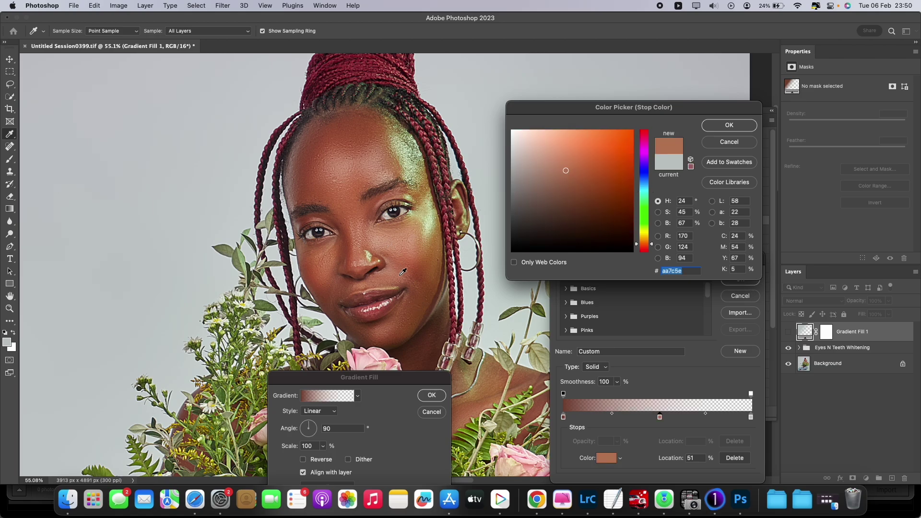
left_click(729, 125)
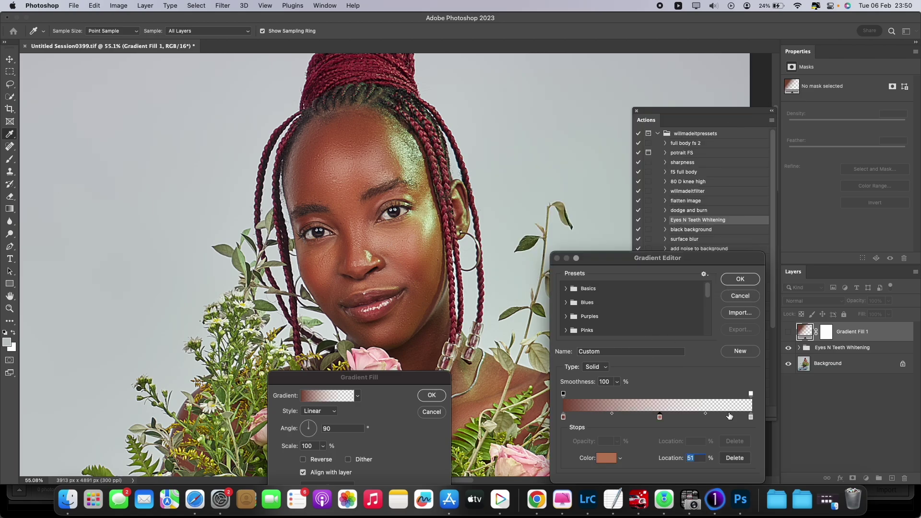
left_click(751, 417)
double_click(750, 417)
left_click(410, 245)
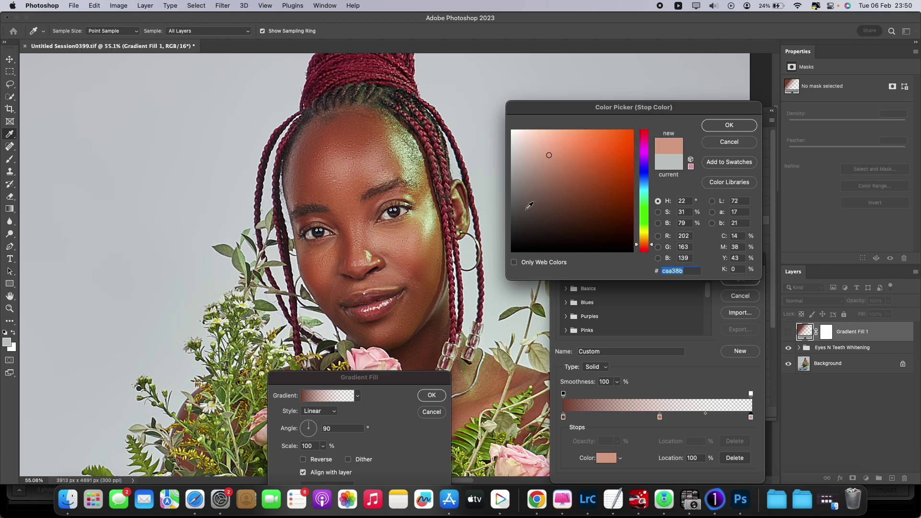
left_click(729, 125)
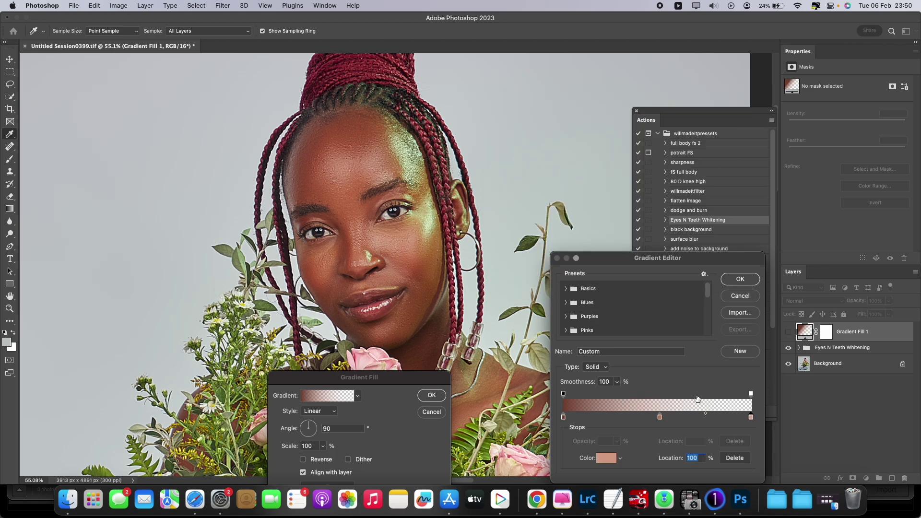
Step: Raise the opacity stop at the gradient's end to 100% and accept the edited gradient
left_click(750, 394)
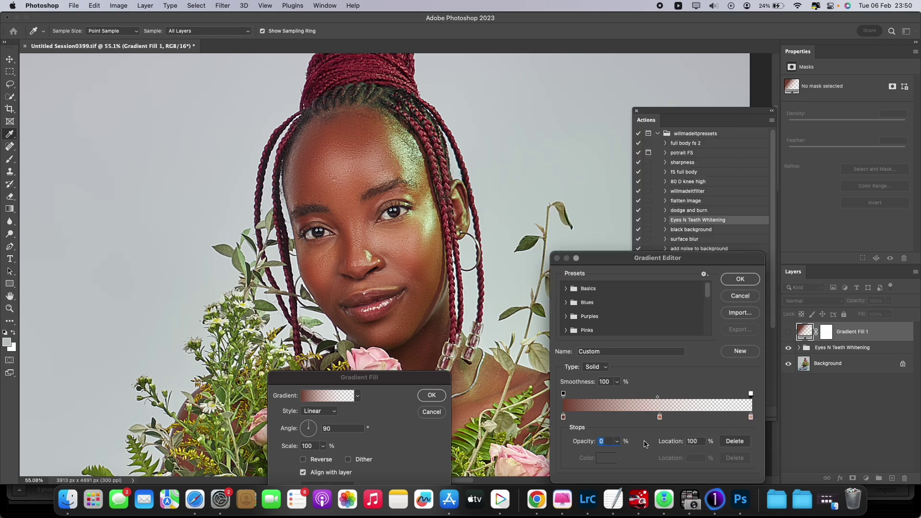
left_click(616, 441)
left_click_drag(615, 453, 663, 456)
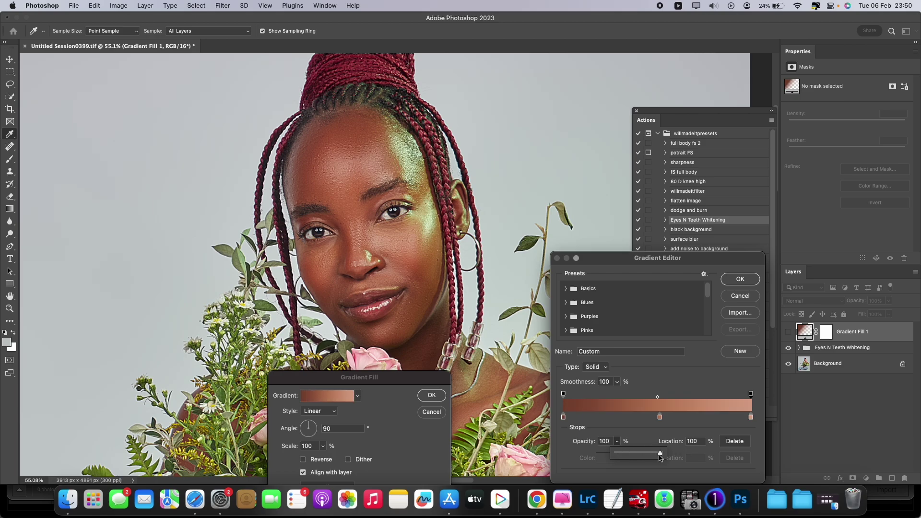
left_click_drag(661, 259, 665, 198)
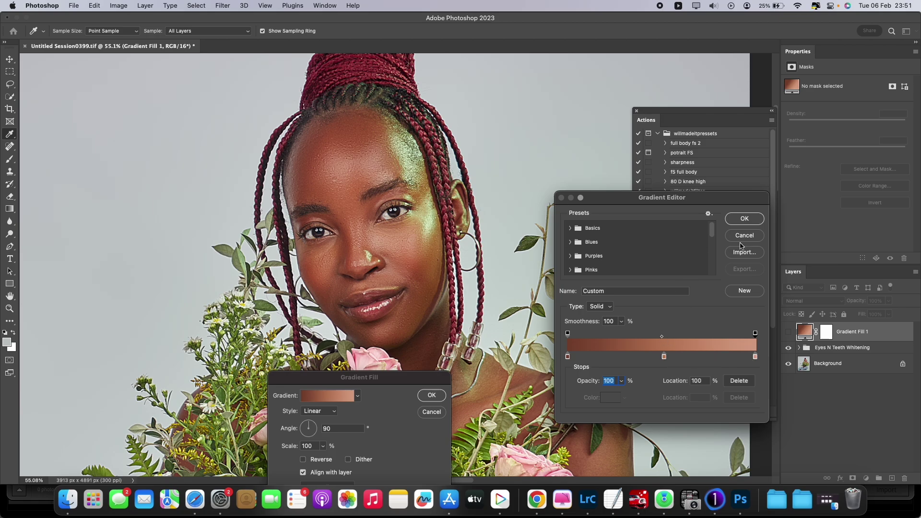
left_click(744, 220)
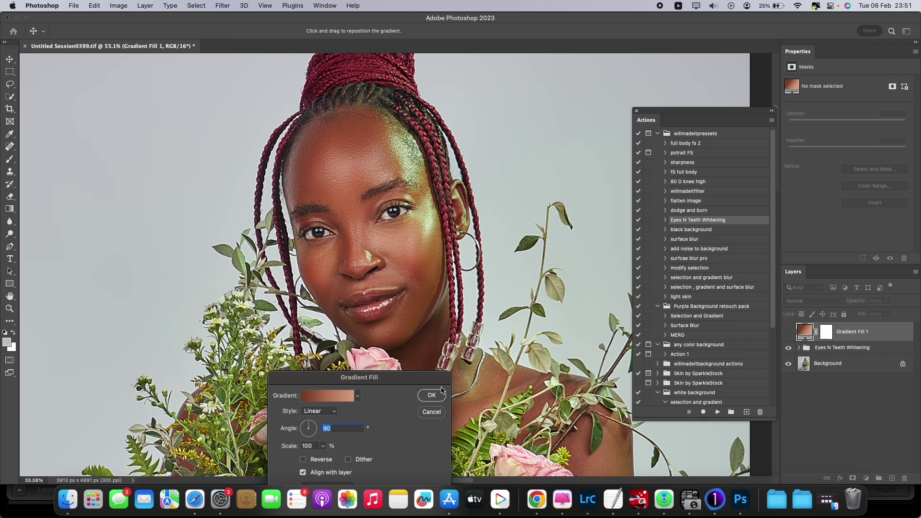
Step: Apply the gradient fill settings and show the Gradient Fill 1 layer again
left_click_drag(432, 377, 607, 259)
left_click(594, 265)
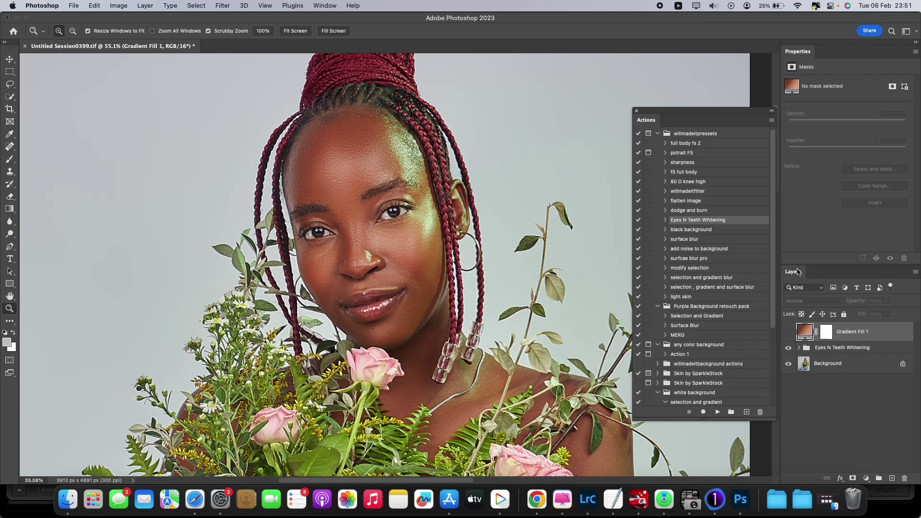
left_click(788, 331)
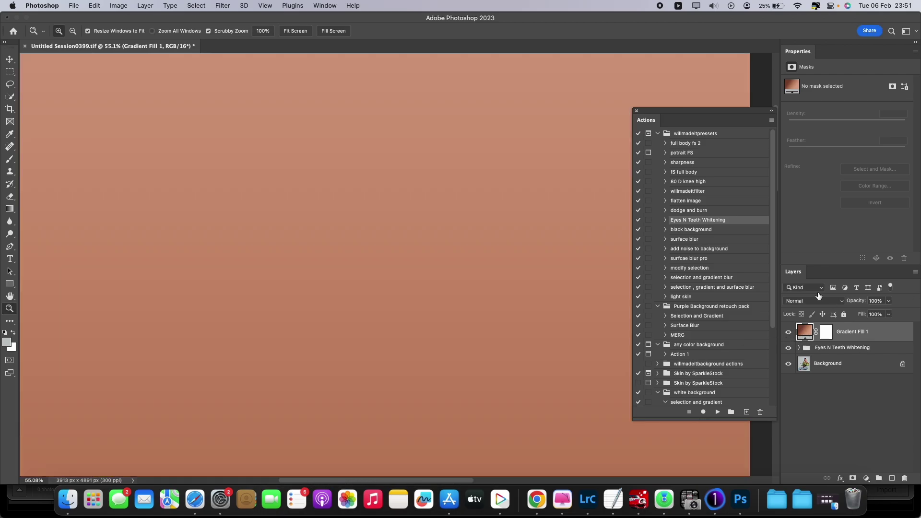
Step: Set the gradient fill layer's blend mode to Soft Light and its opacity to 53%
left_click(822, 303)
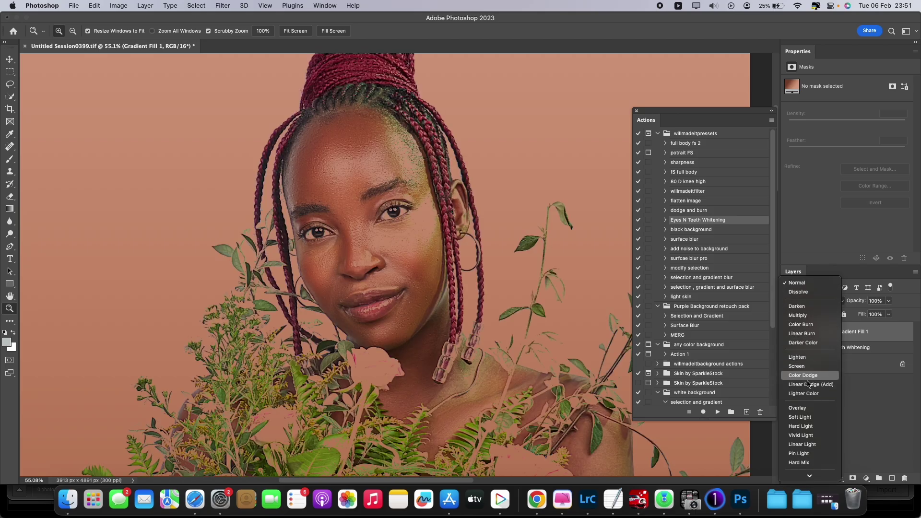
scroll(803, 420, "down", 1)
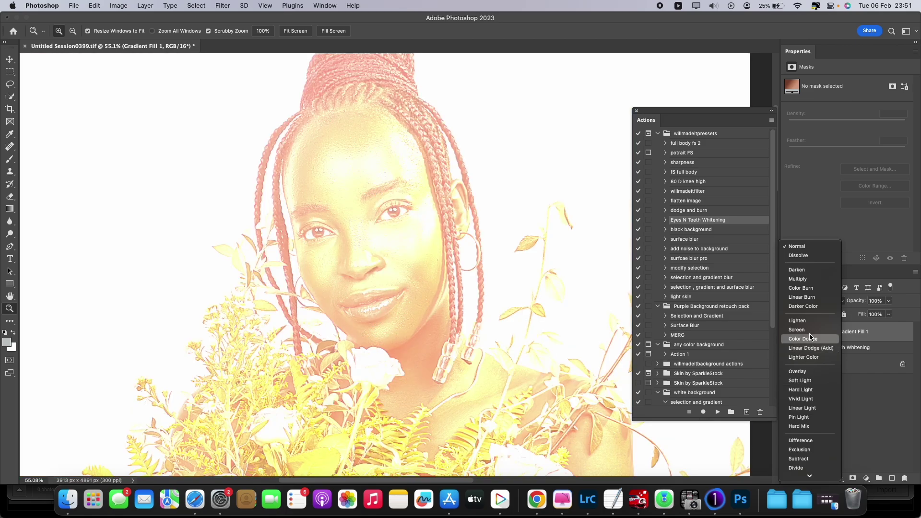
scroll(809, 430, "down", 1)
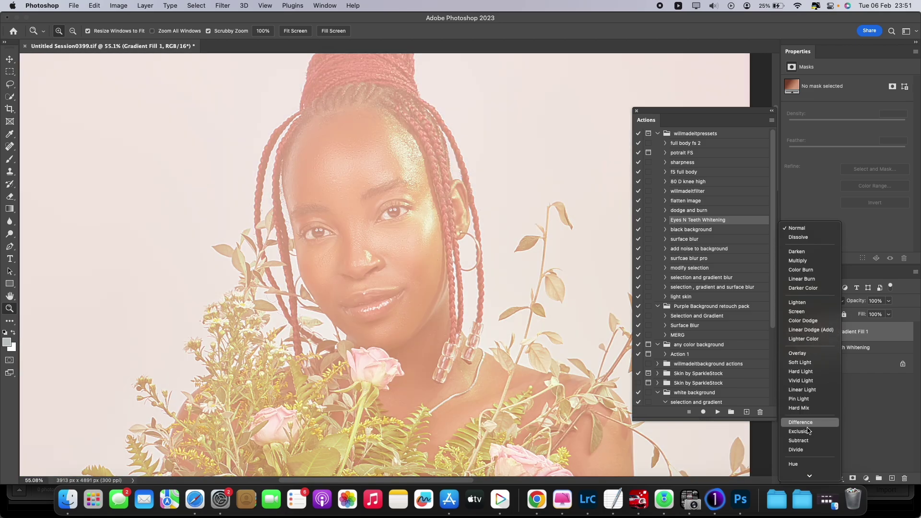
scroll(809, 430, "down", 1)
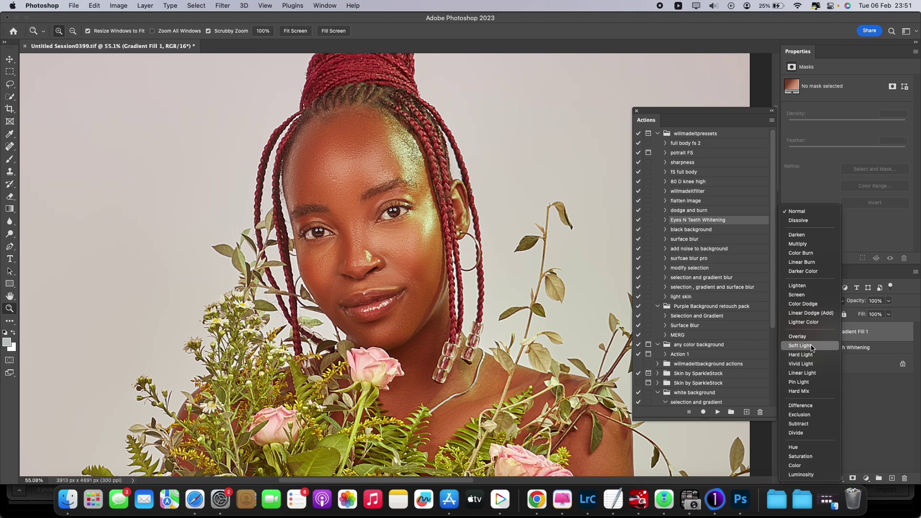
left_click(813, 347)
left_click(888, 301)
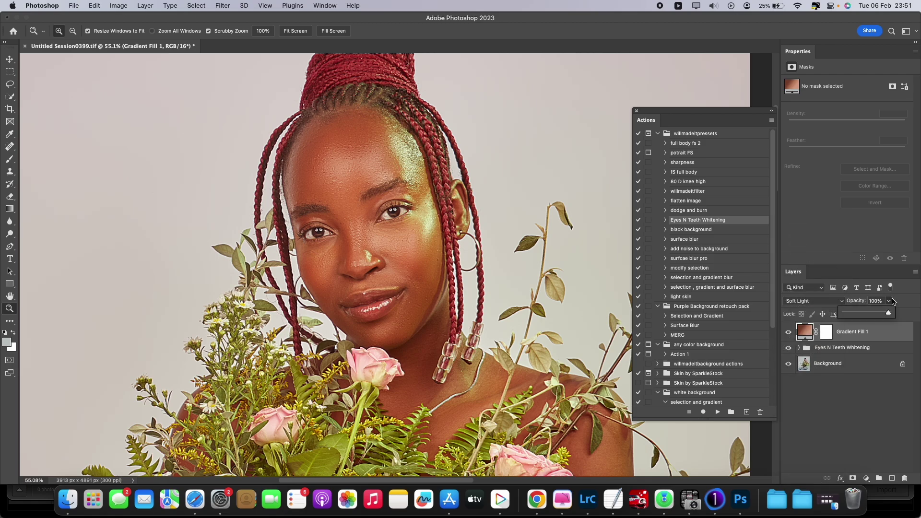
left_click_drag(871, 315, 867, 315)
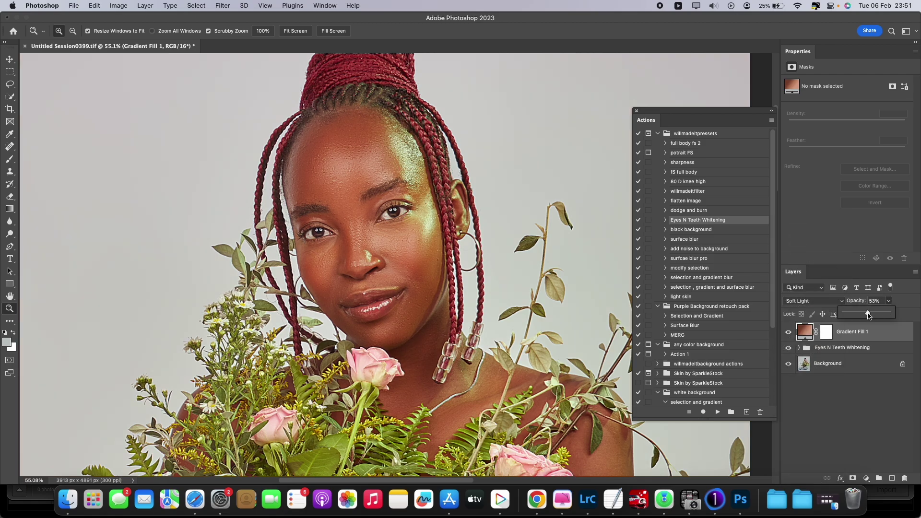
Step: Invert the gradient fill layer's mask to black and choose the Brush tool with white (#ffffff) as the foreground color
left_click(826, 335)
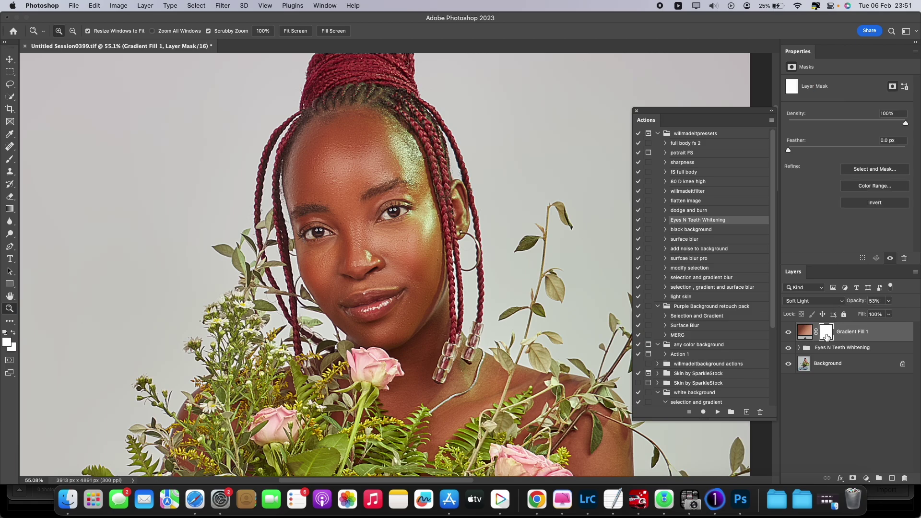
key("super+i")
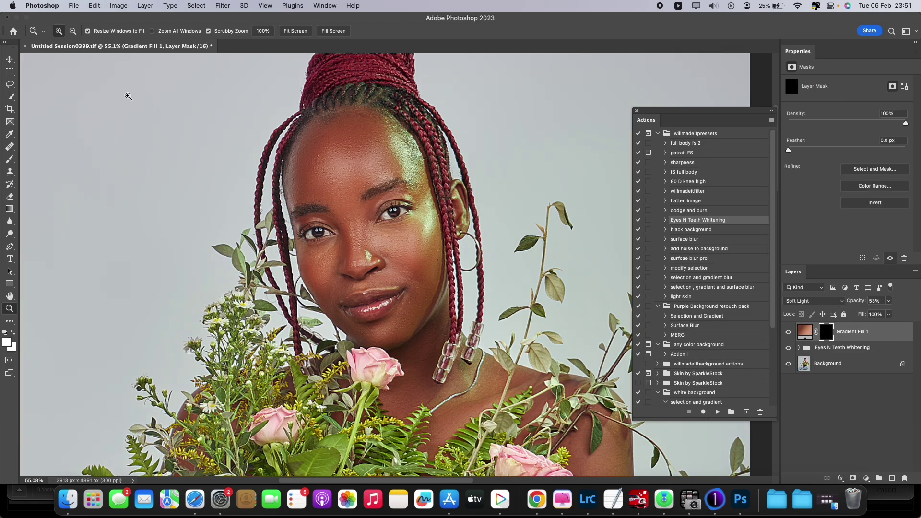
left_click(13, 163)
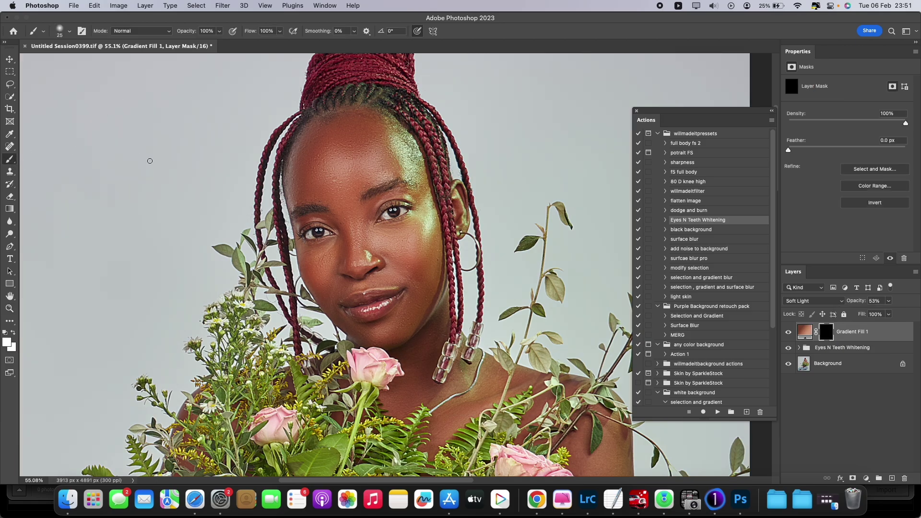
left_click(7, 342)
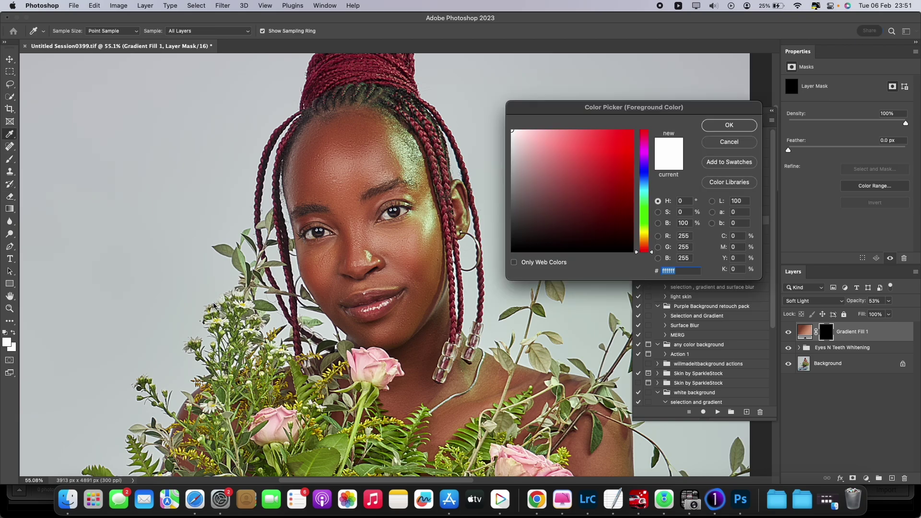
left_click(725, 124)
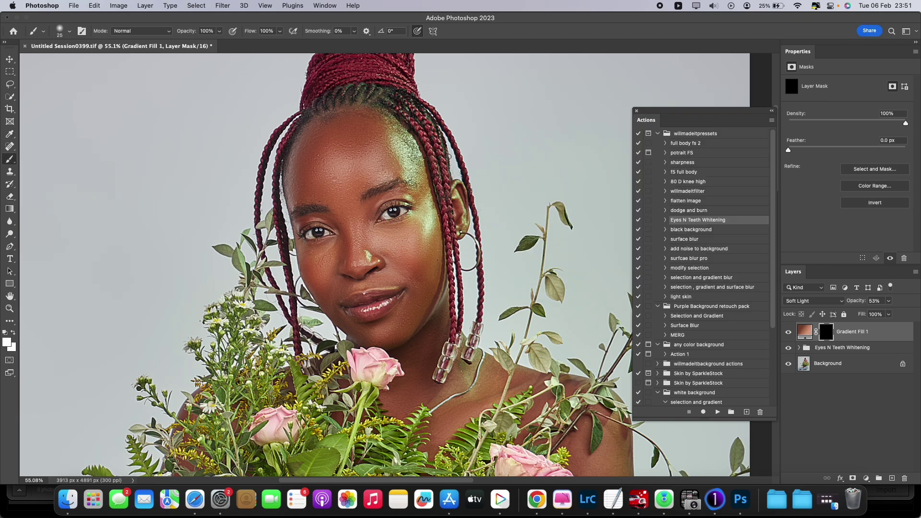
Step: Enlarge the brush to about 150 px and paint white on the mask over the forehead and both cheeks
key("bracketright")
key("bracketright")
key("bracketright")
key("bracketright")
key("bracketright")
key("bracketright")
key("bracketright")
key("bracketright")
key("bracketright")
key("bracketright")
left_click(366, 137)
key("bracketleft")
key("bracketleft")
mouse_move(415, 243)
left_mouse_down()
mouse_move(407, 261)
mouse_move(415, 290)
left_mouse_up()
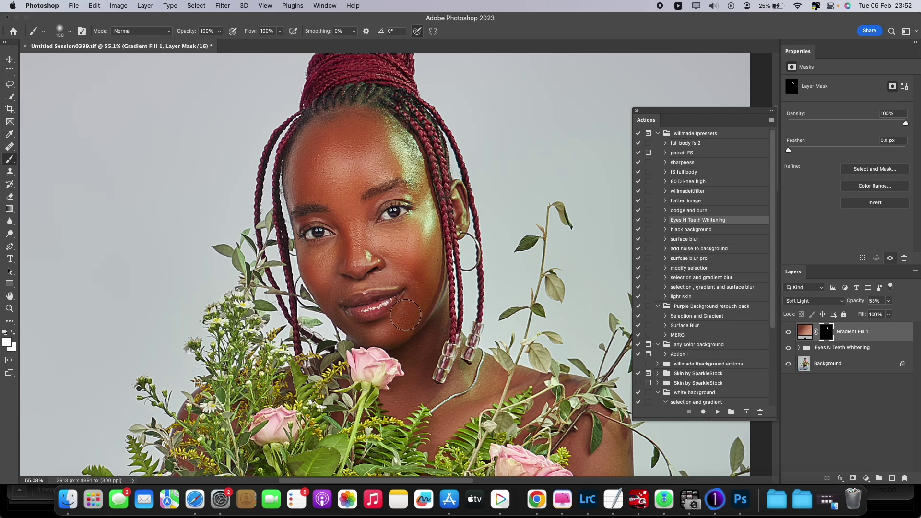
left_click_drag(330, 307, 325, 287)
key("bracketright")
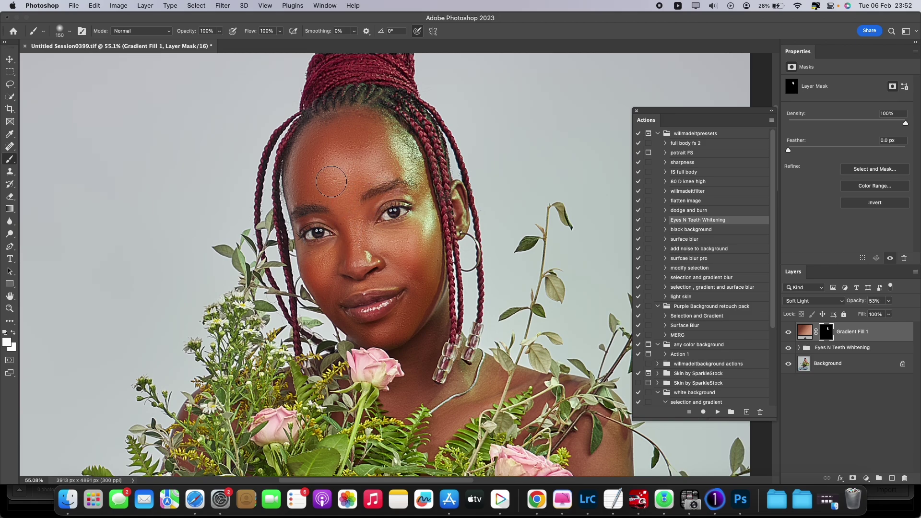
key("bracketleft")
Step: Paint white on the mask over the exposed skin of the neck, shoulder, arms, hand and foot
scroll(365, 262, "down", 5)
key("bracketright")
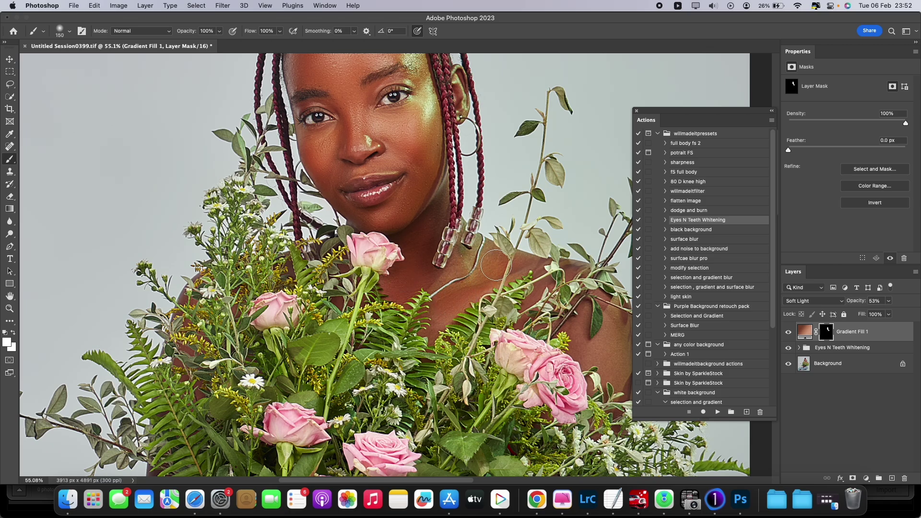
scroll(508, 263, "right", 3)
scroll(509, 264, "down", 2)
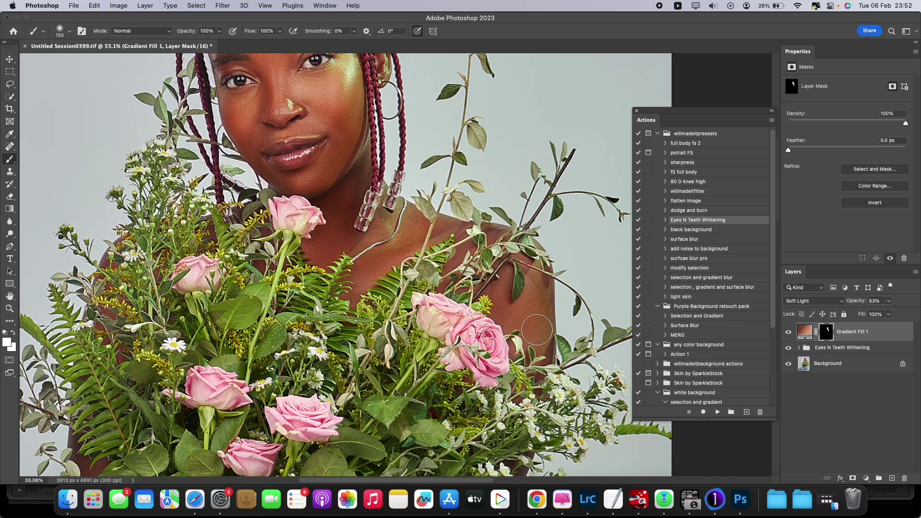
scroll(276, 351, "down", 10)
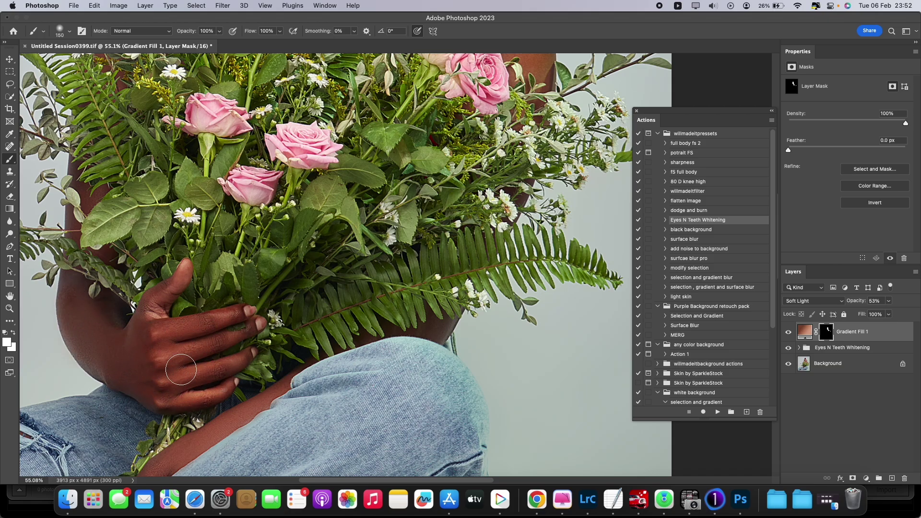
scroll(178, 374, "down", 3)
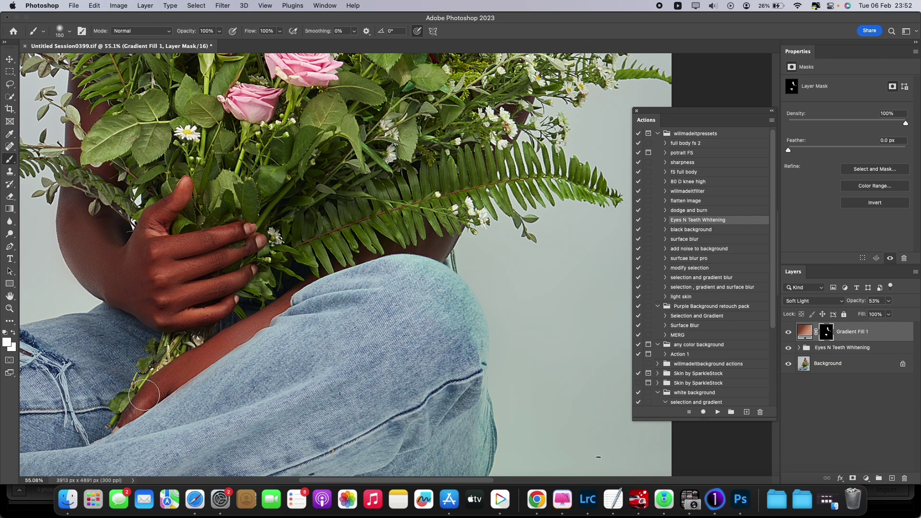
scroll(144, 395, "down", 10)
scroll(164, 372, "left", 5)
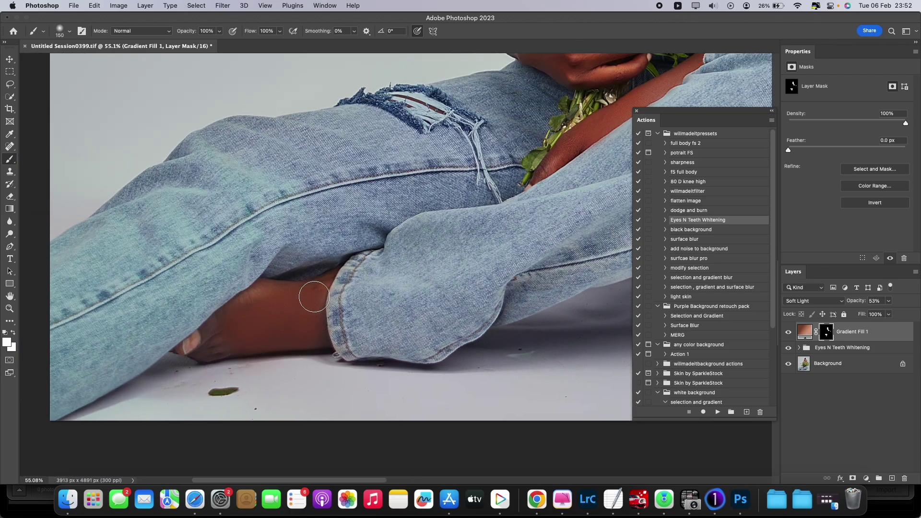
Step: Lower the gradient fill layer's opacity to 40% and compare the whole portrait with the layer hidden and shown
key("super+minus")
key("super+minus")
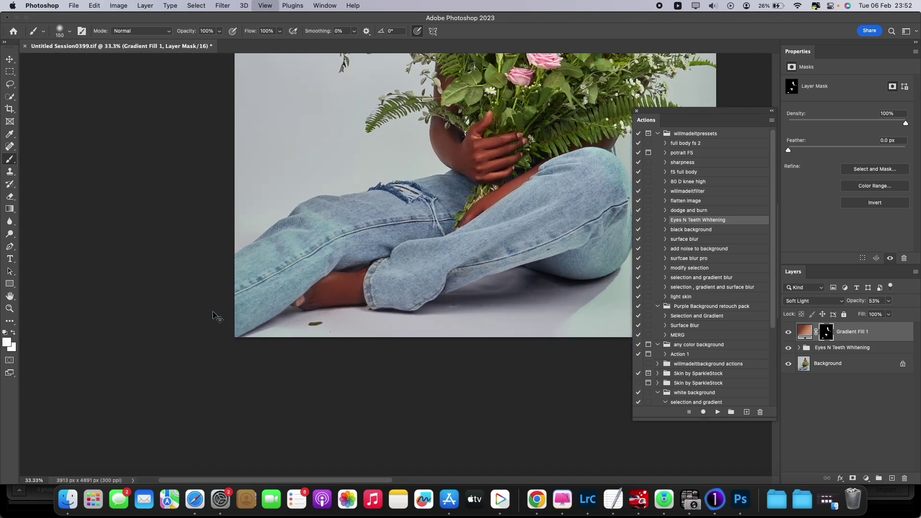
key("super+minus")
scroll(215, 314, "up", 10)
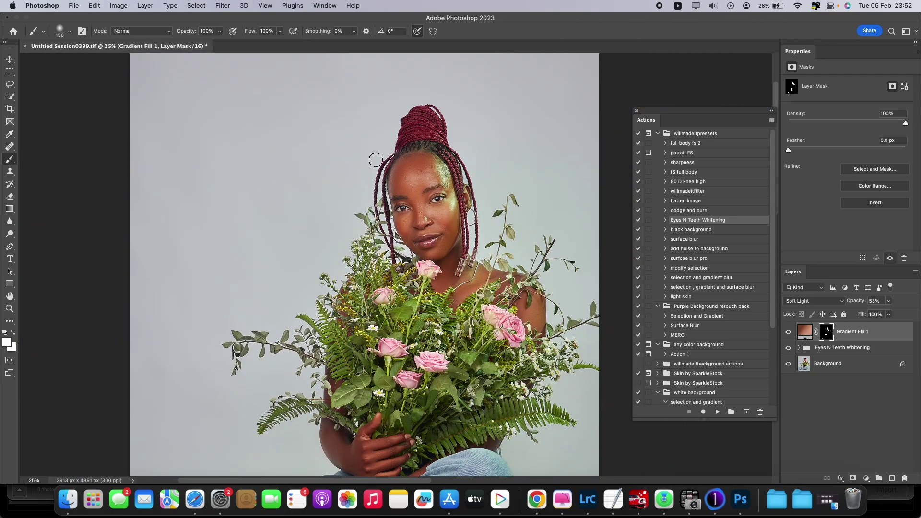
scroll(375, 160, "down", 5)
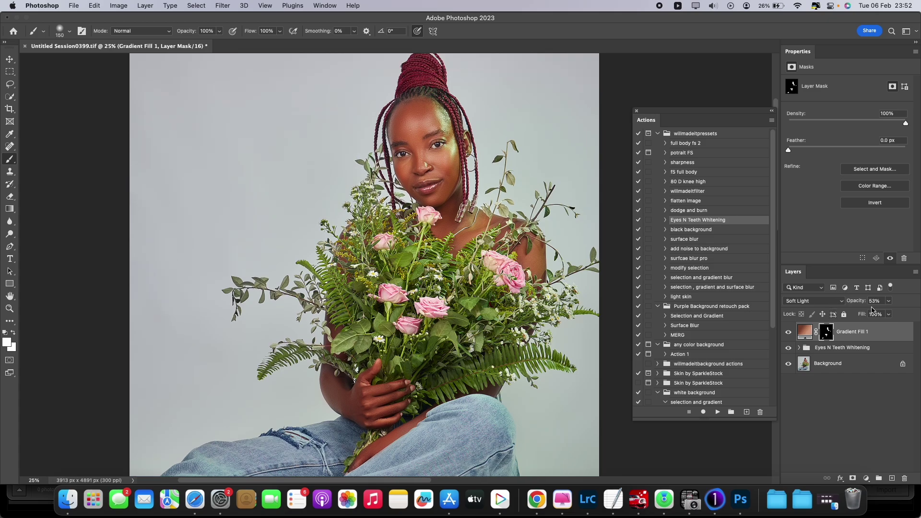
left_click_drag(885, 304, 883, 315)
left_click(788, 334)
left_click(787, 334)
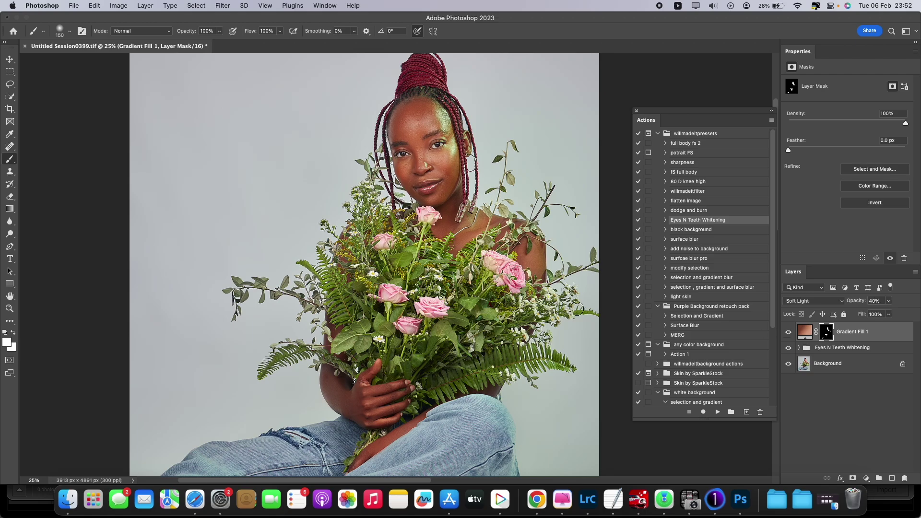
Step: Set the brush size to 9 px and the foreground color to black (#000000)
left_click(9, 308)
left_click_drag(433, 128, 460, 128)
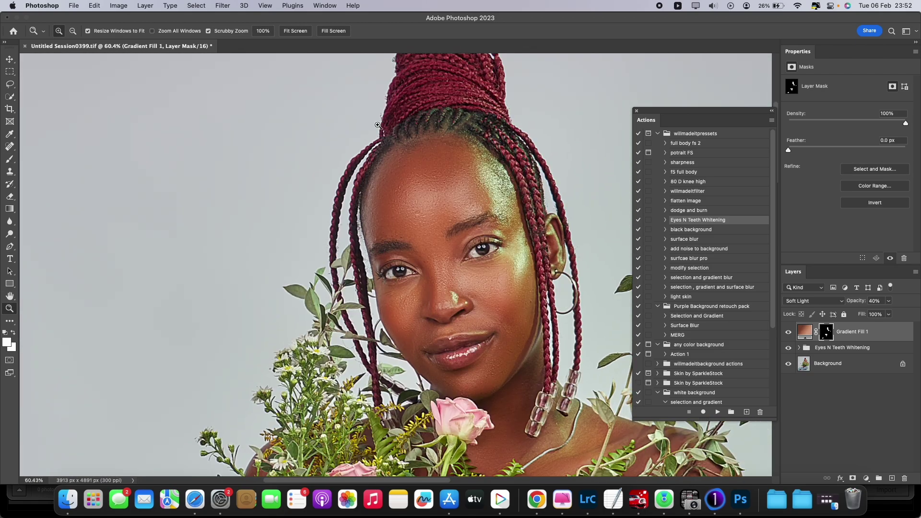
left_click(10, 159)
left_click(59, 31)
type("9")
key("Return")
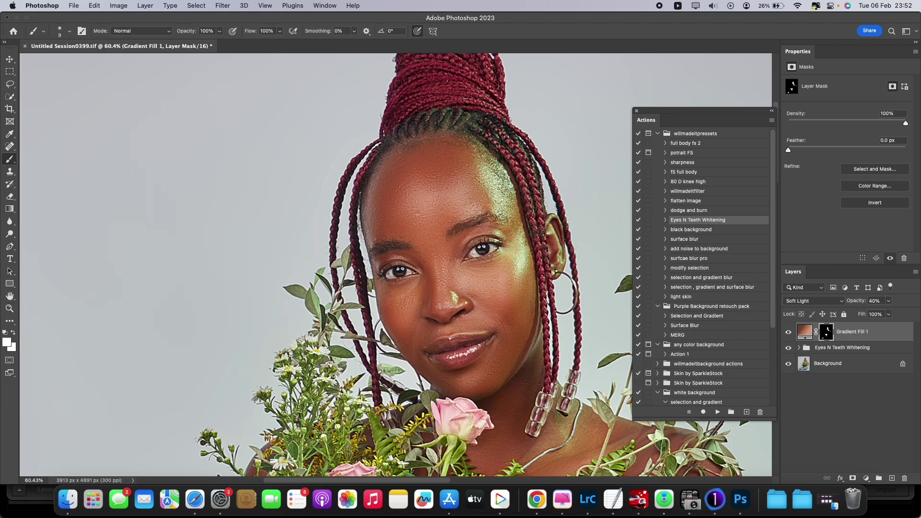
left_click(7, 341)
type("000000")
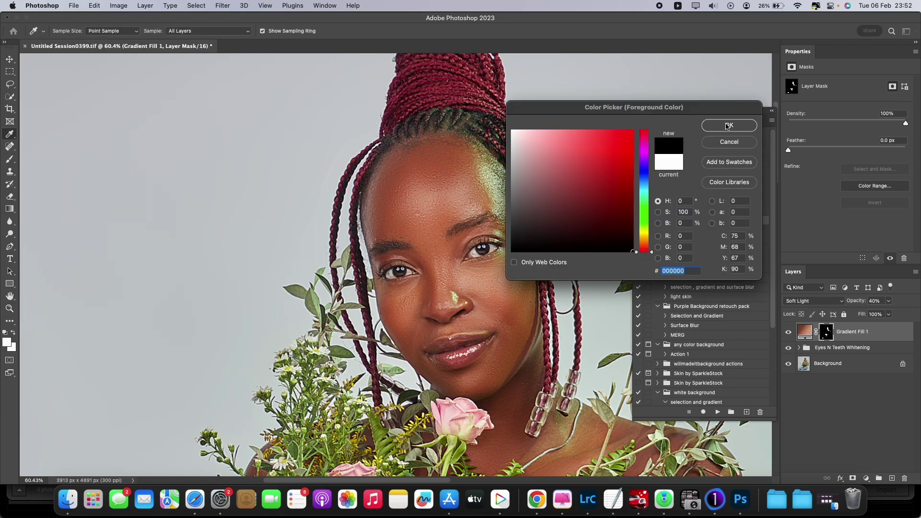
left_click(724, 124)
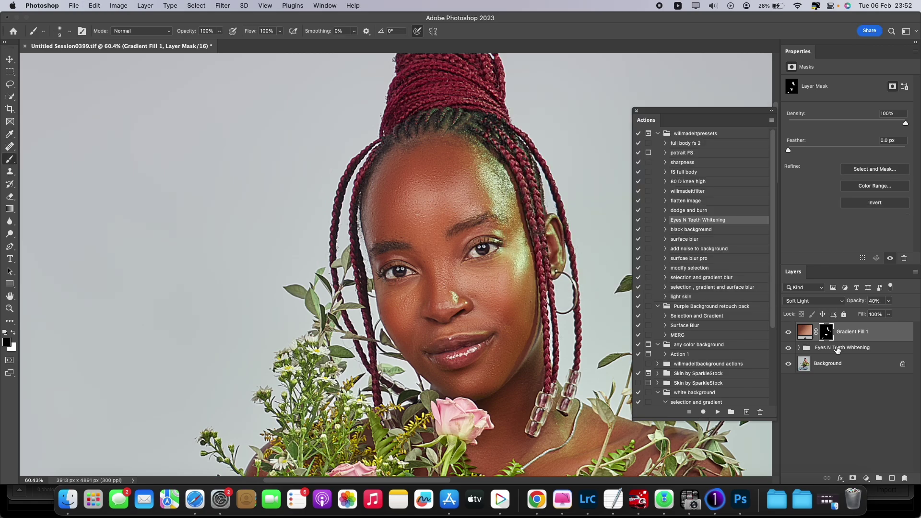
Step: Circle the forehead area with freehand brush loops on a new layer, and undo the marks and the layer
left_click(891, 478)
mouse_move(331, 157)
left_mouse_down()
mouse_move(408, 283)
mouse_move(440, 174)
mouse_move(379, 131)
left_mouse_up()
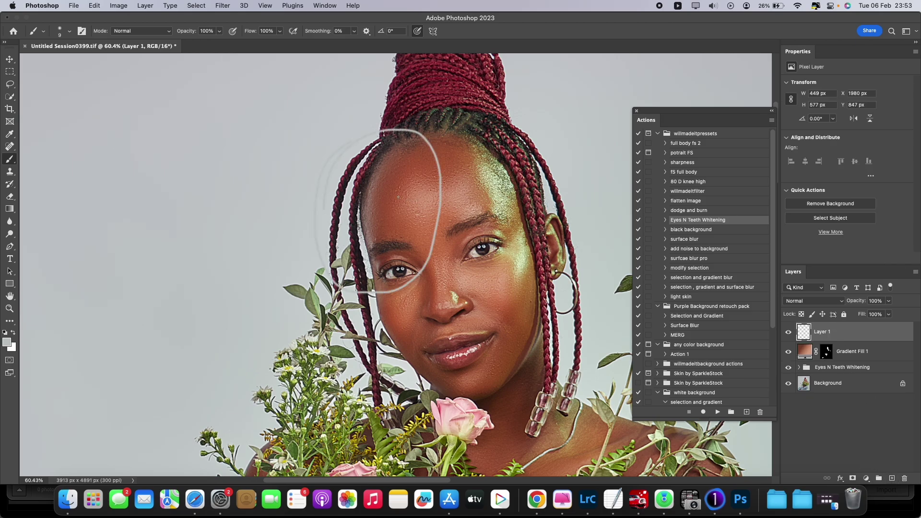
mouse_move(351, 200)
left_mouse_down()
mouse_move(415, 155)
mouse_move(358, 223)
left_mouse_up()
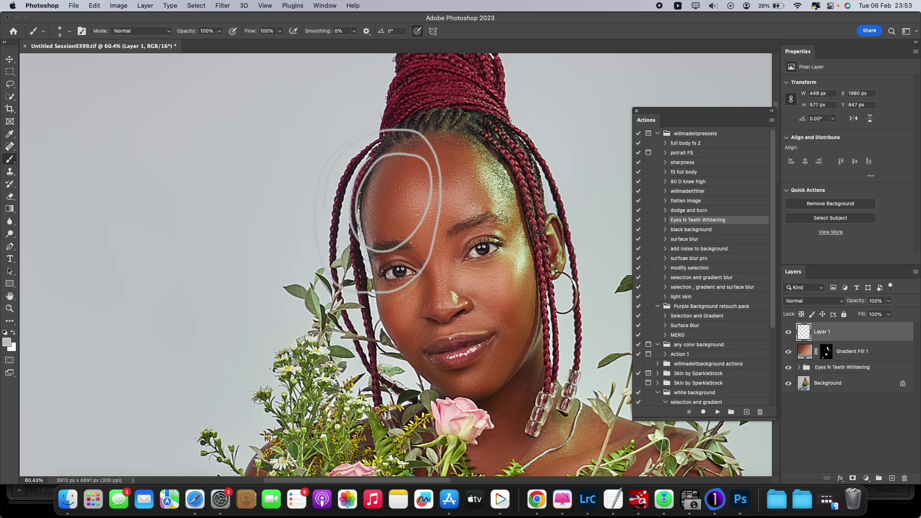
left_click(788, 351)
key("super+z")
key("super+z")
key("super+z")
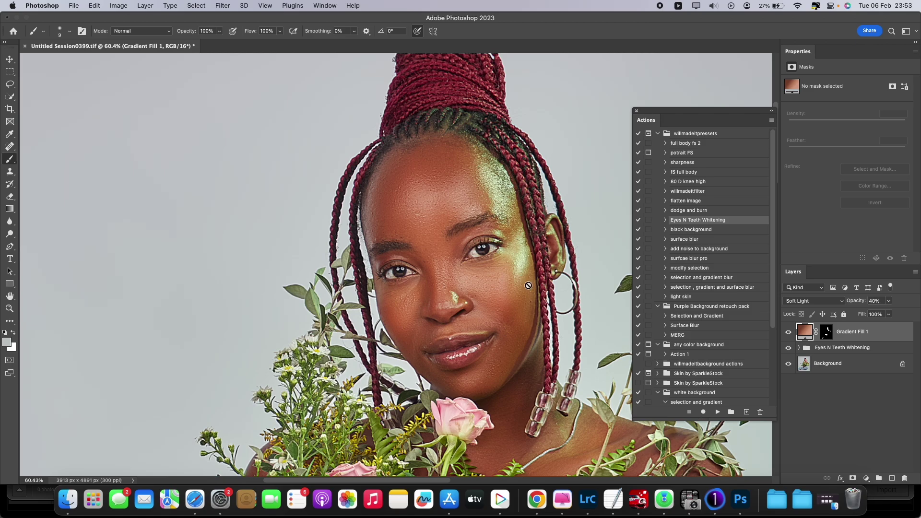
Step: Compare the full portrait with the gradient fill layer hidden and shown
key("super+minus")
key("super+minus")
key("super+minus")
key("super+minus")
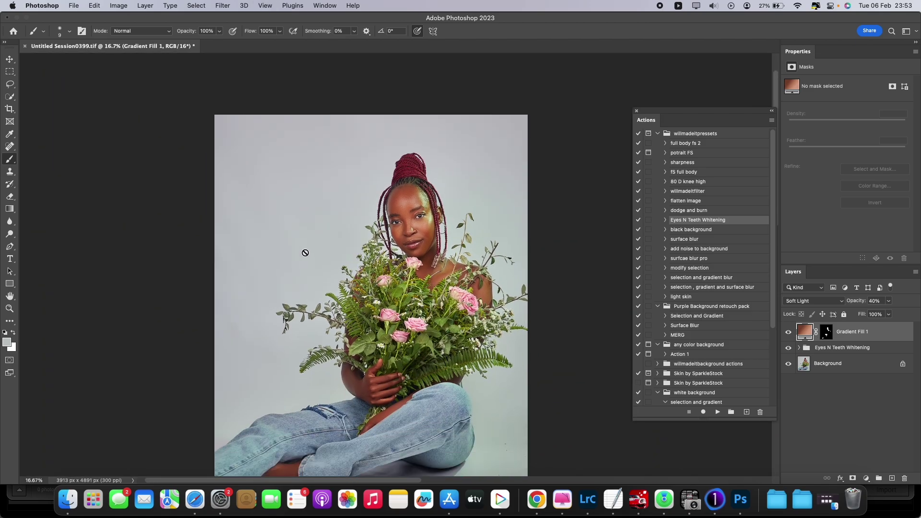
left_click(788, 334)
left_click(788, 333)
left_click(788, 333)
left_click(789, 333)
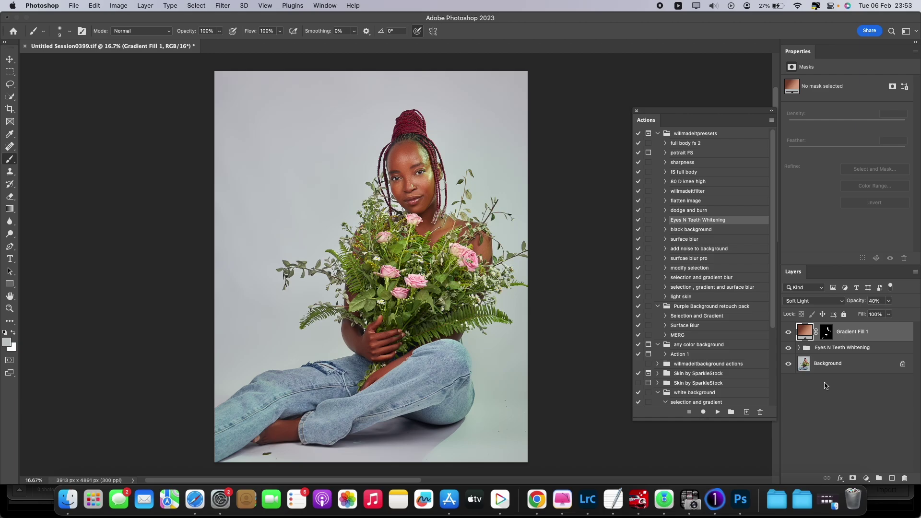
Step: Merge the gradient fill layer, the Eyes N Teeth Whitening group and the Background into one layer
left_click(836, 349, "shift")
left_click(837, 363, "shift")
right_click(839, 364)
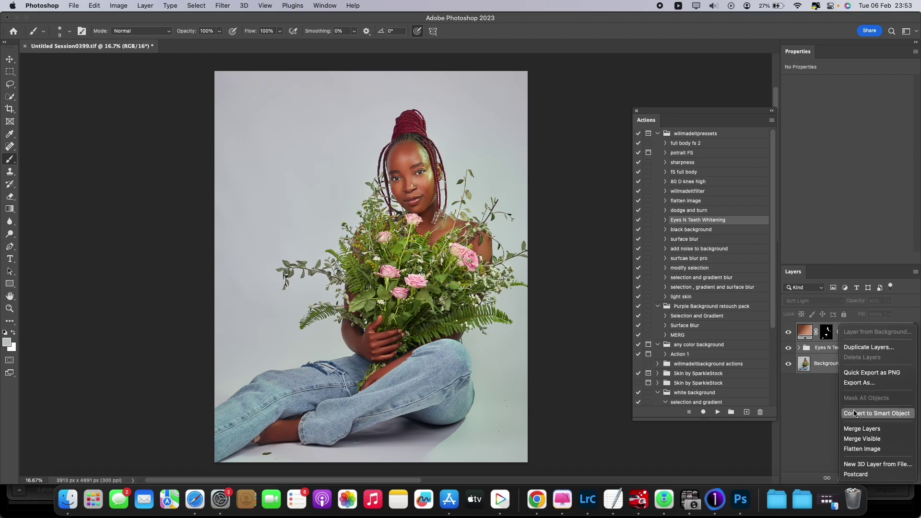
left_click(854, 427)
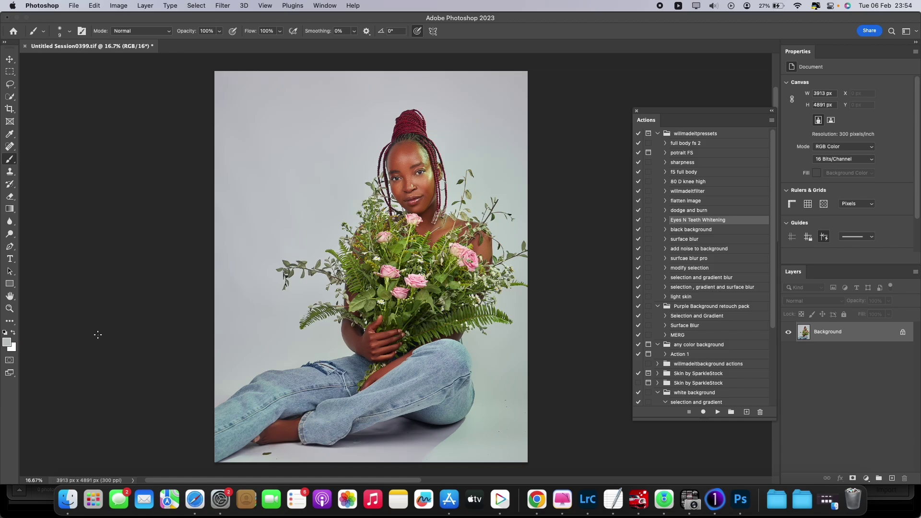
Step: Add a new empty layer above the merged Background
left_click(10, 308)
left_click_drag(440, 149, 446, 267)
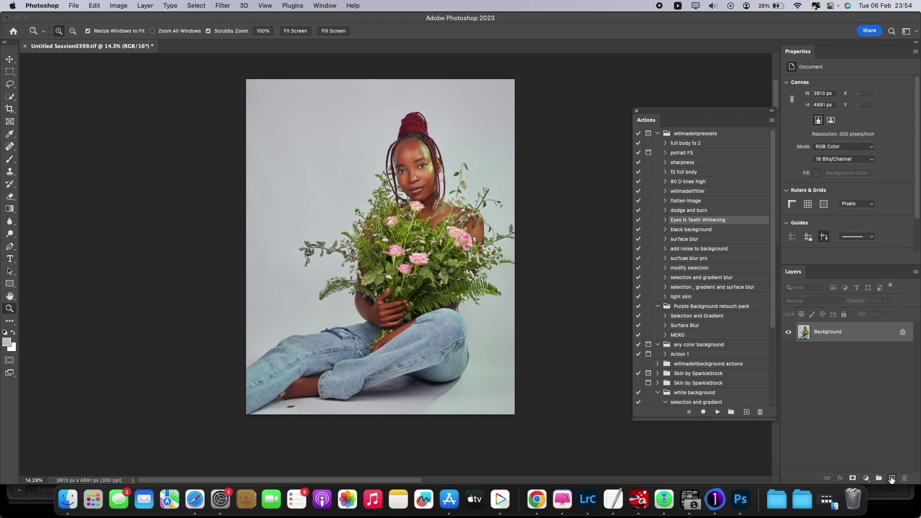
left_click(891, 478)
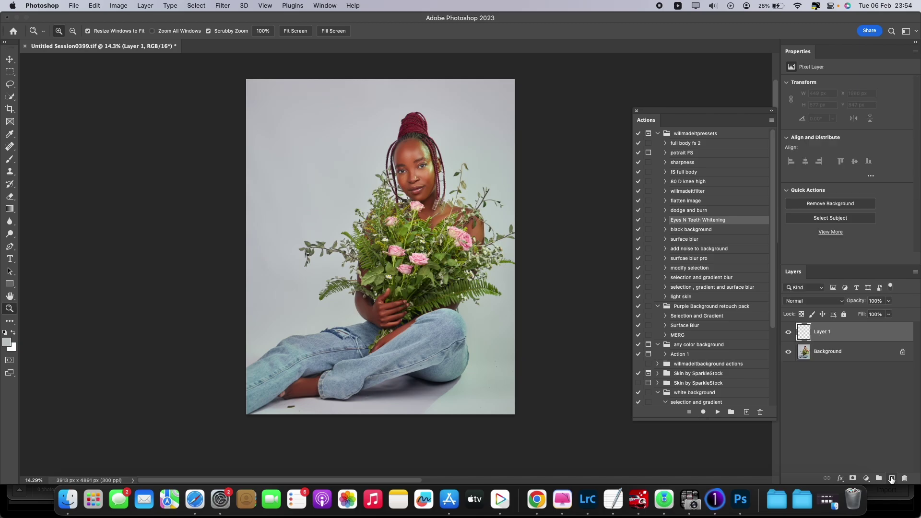
Step: Select the subject on the Background layer and invert the selection to cover the studio backdrop
left_click_drag(10, 76, 35, 91)
left_click(9, 73)
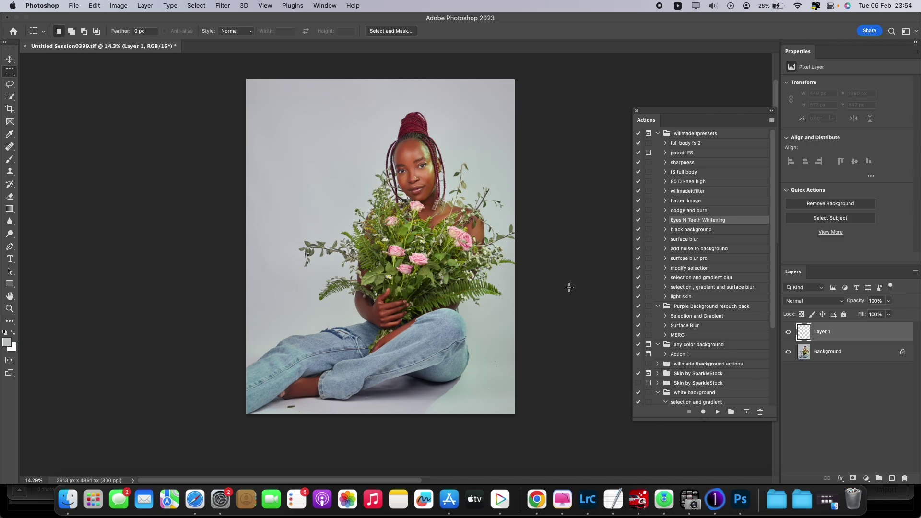
left_click(820, 357)
left_click(191, 6)
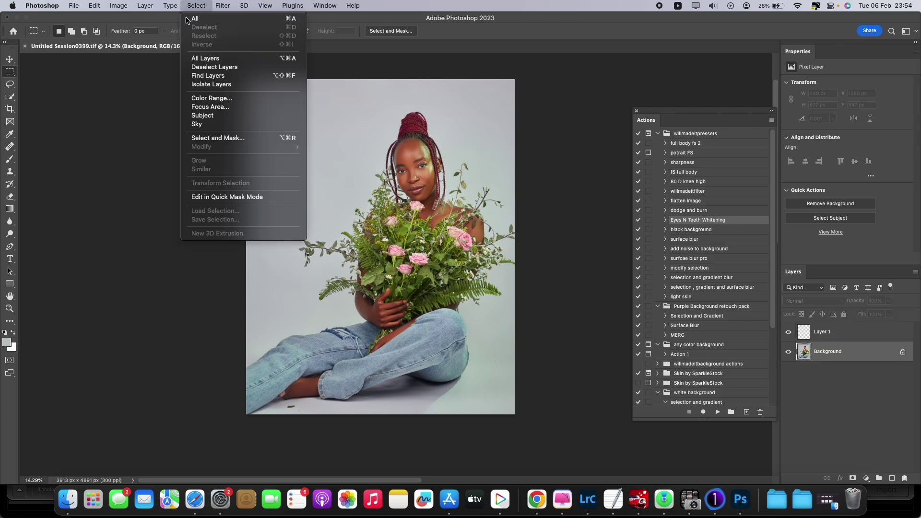
left_click(204, 115)
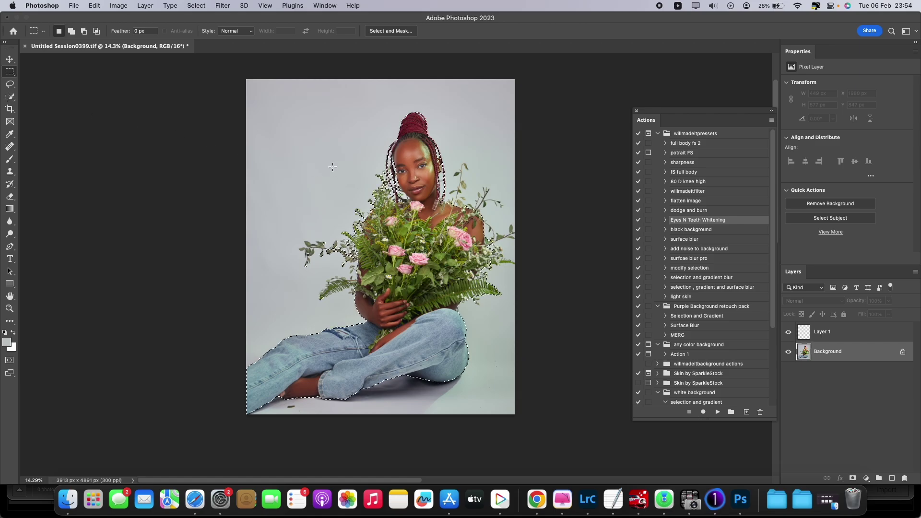
left_click(9, 96)
right_click(459, 210)
left_click(472, 228)
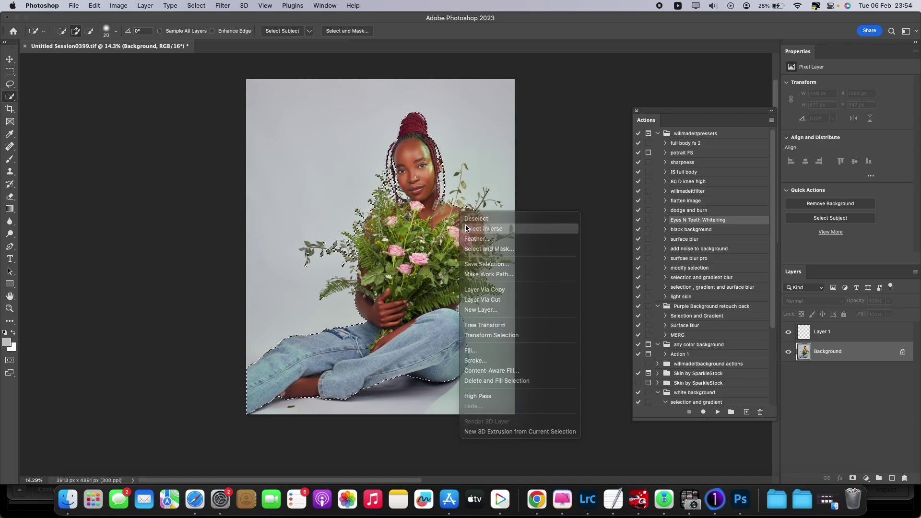
Step: Fill the selected backdrop on Layer 1 with a vivid green at 100% opacity, and deselect
left_click(844, 335)
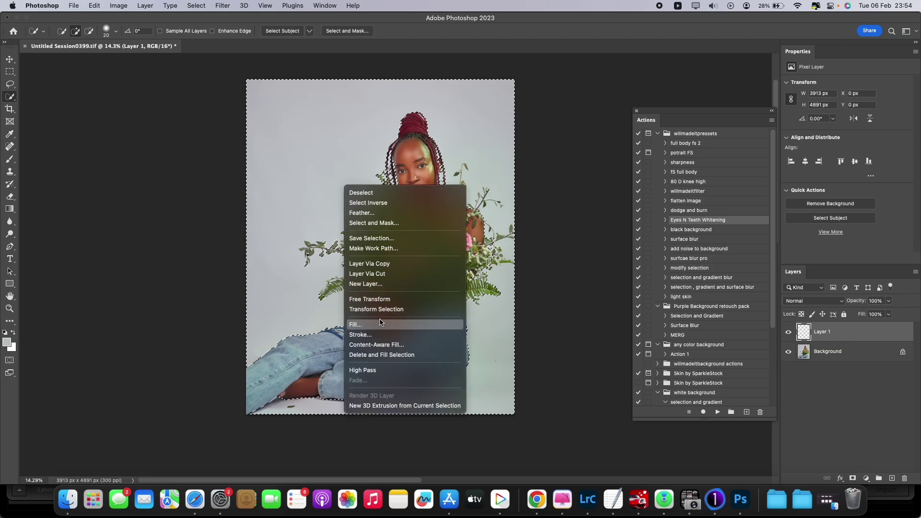
key("shift+BackSpace")
left_click(616, 53)
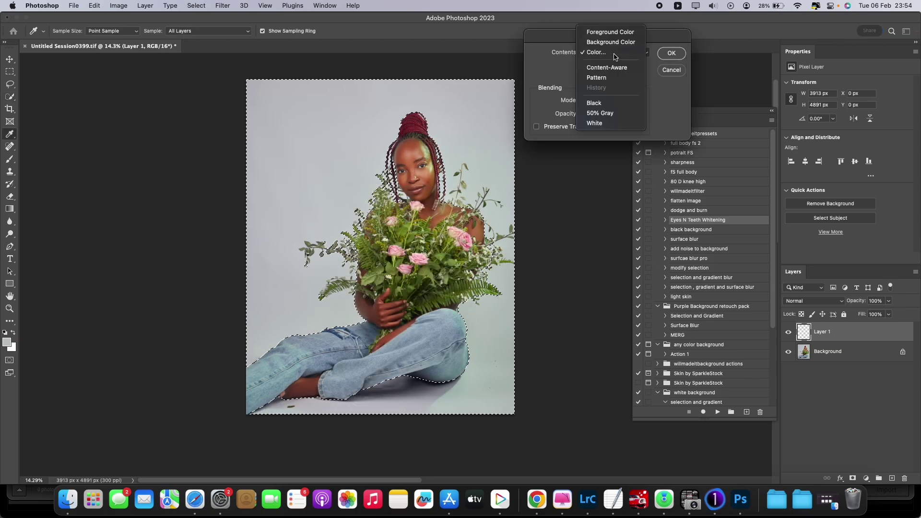
left_click(612, 51)
left_click_drag(443, 163, 426, 173)
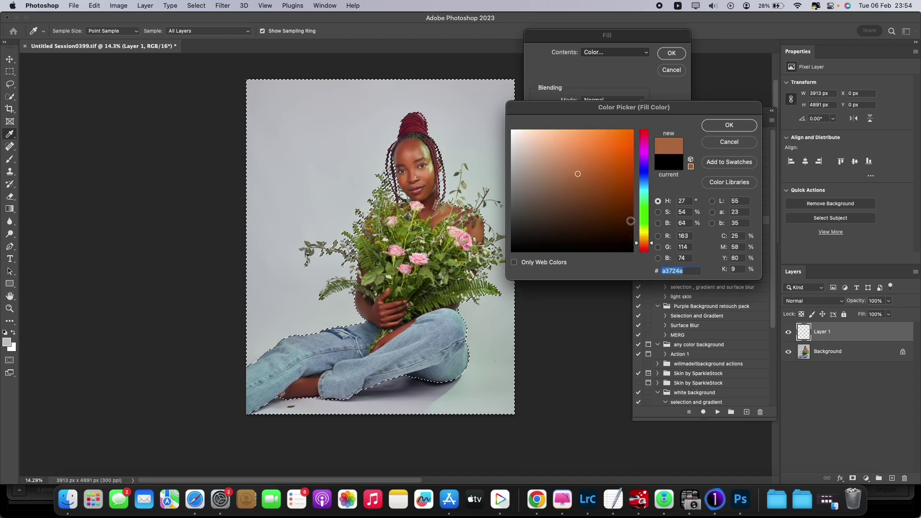
left_click(643, 215)
left_click_drag(578, 173, 616, 163)
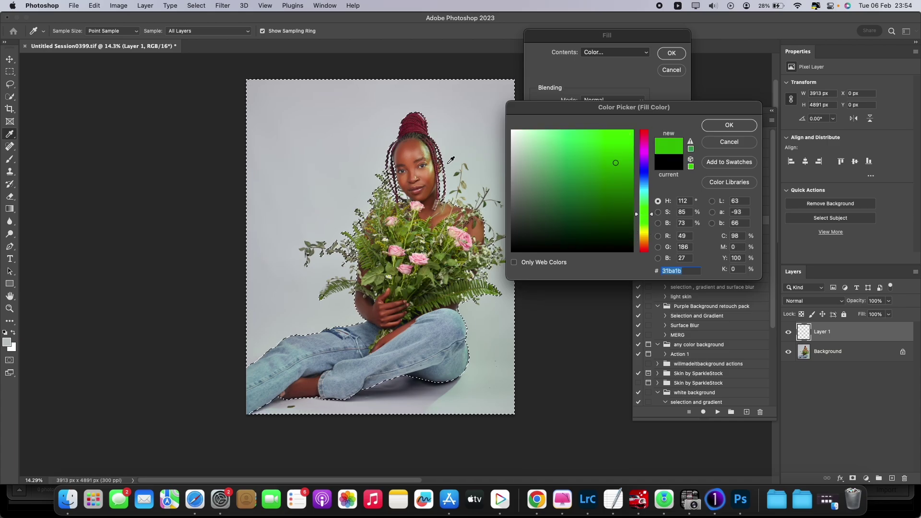
left_click_drag(615, 163, 617, 158)
left_click(728, 125)
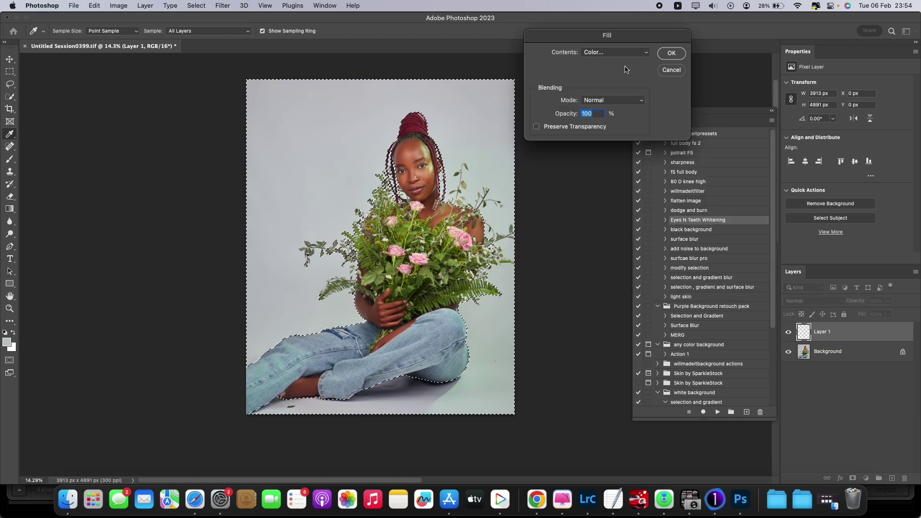
left_click(671, 54)
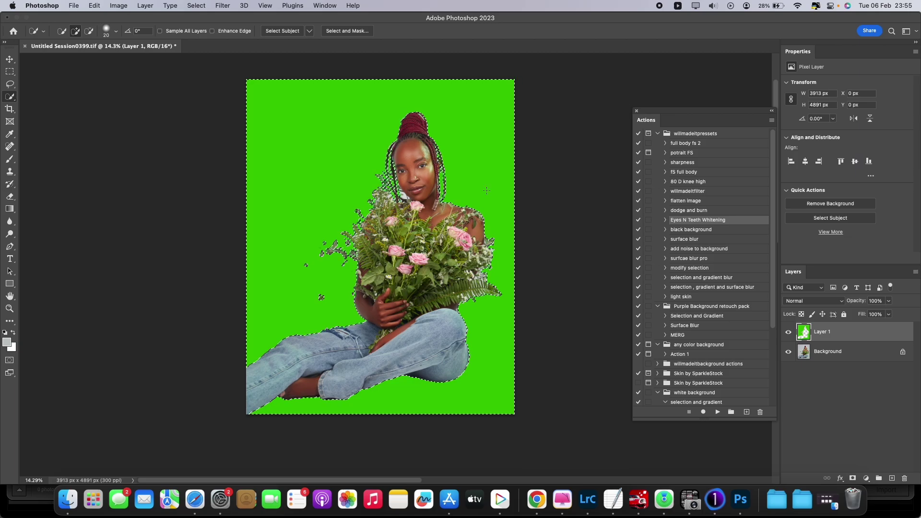
key("ctrl+d")
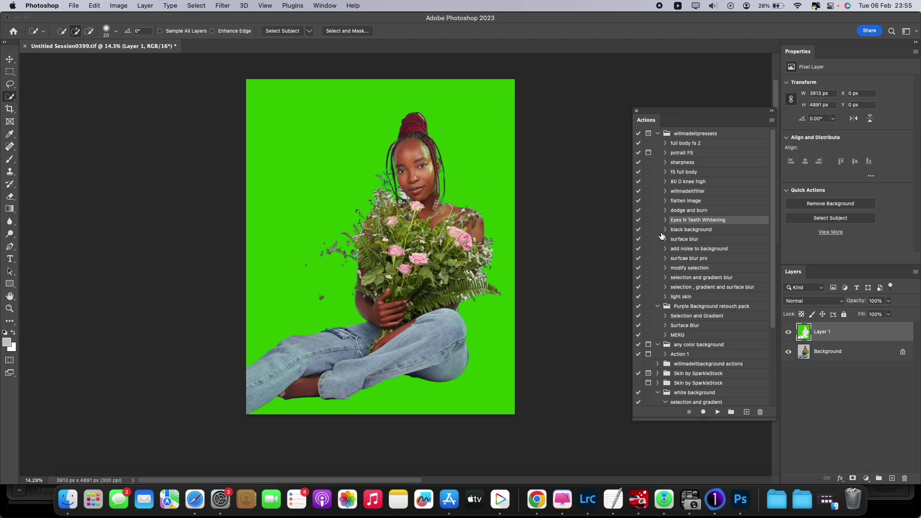
Step: Lower the green fill layer's opacity to 17% and add a layer mask to it
left_click(889, 301)
left_click_drag(871, 313, 853, 313)
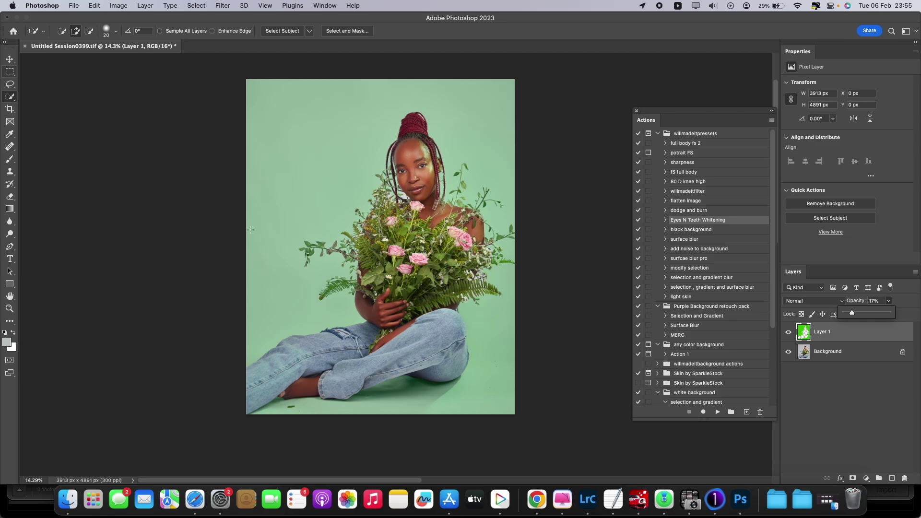
left_click_drag(836, 388, 853, 477)
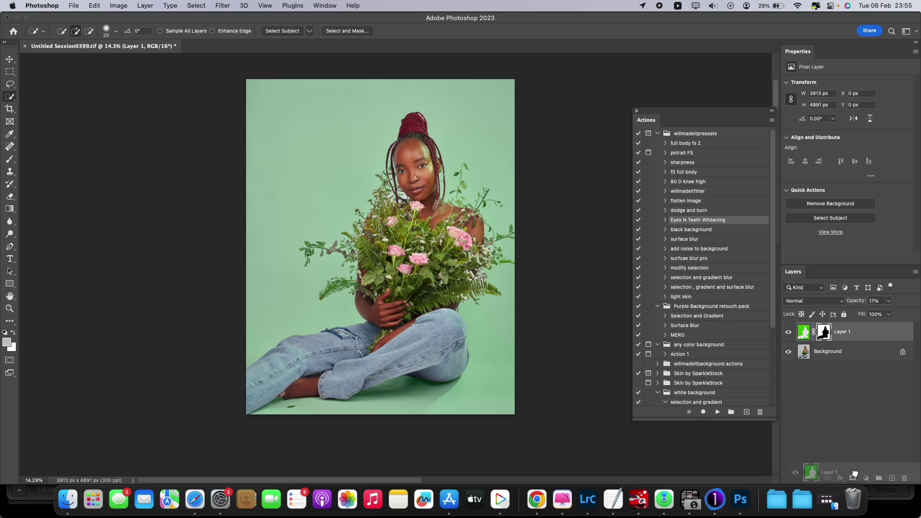
Step: Draw an elliptical selection about 3125 by 3987 px around the woman and the flowers
left_click(9, 72)
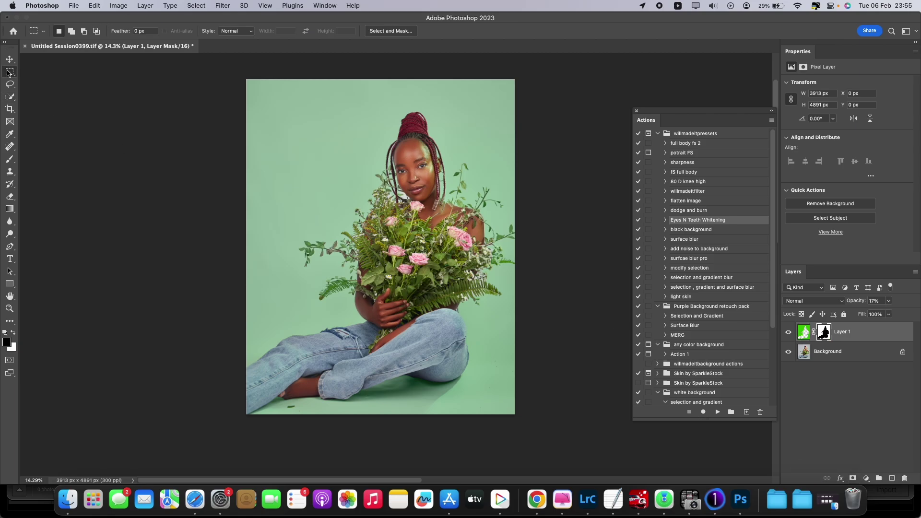
left_click(48, 79)
left_click_drag(291, 119, 511, 383)
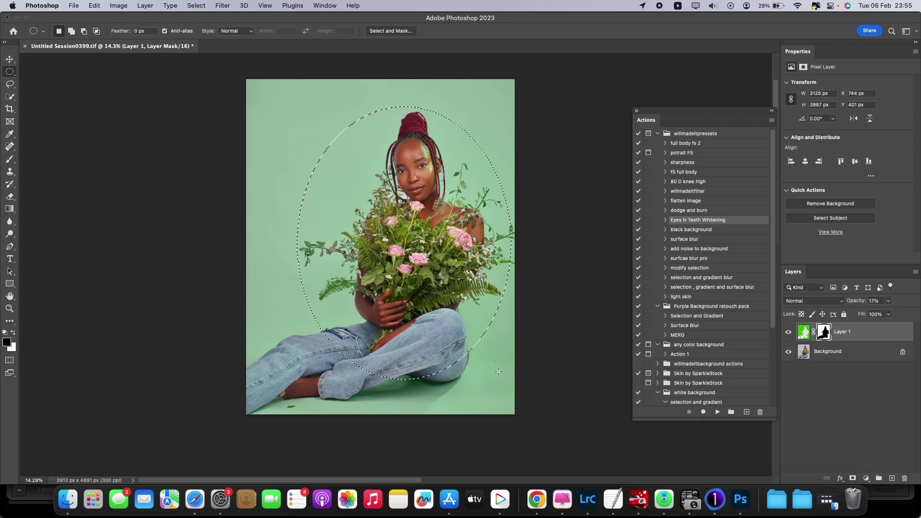
Step: Fill the elliptical area of Layer 1's mask with black at 100% opacity, and deselect
right_click(414, 208)
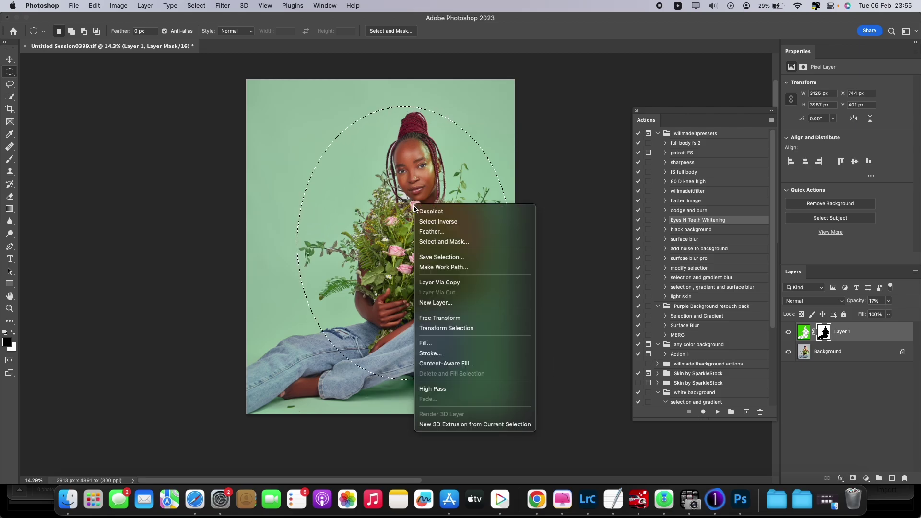
left_click(431, 344)
left_click(614, 52)
left_click(599, 52)
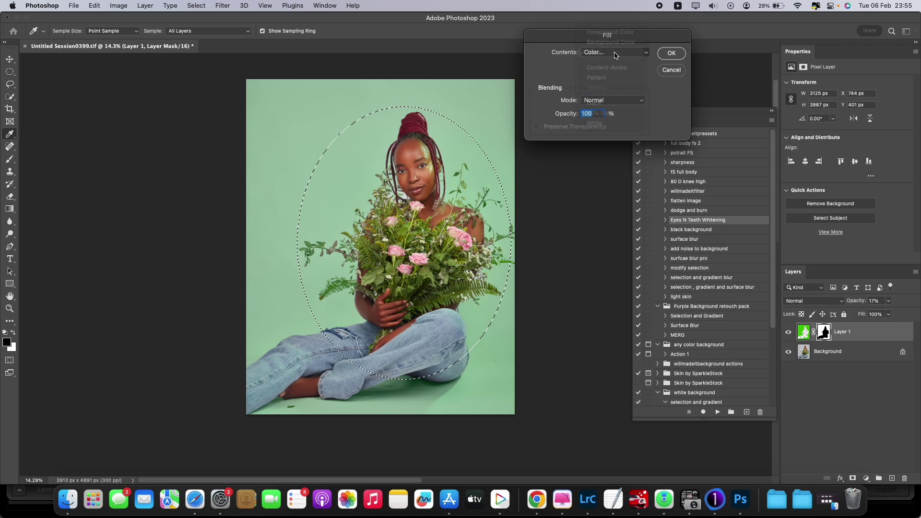
left_click(729, 125)
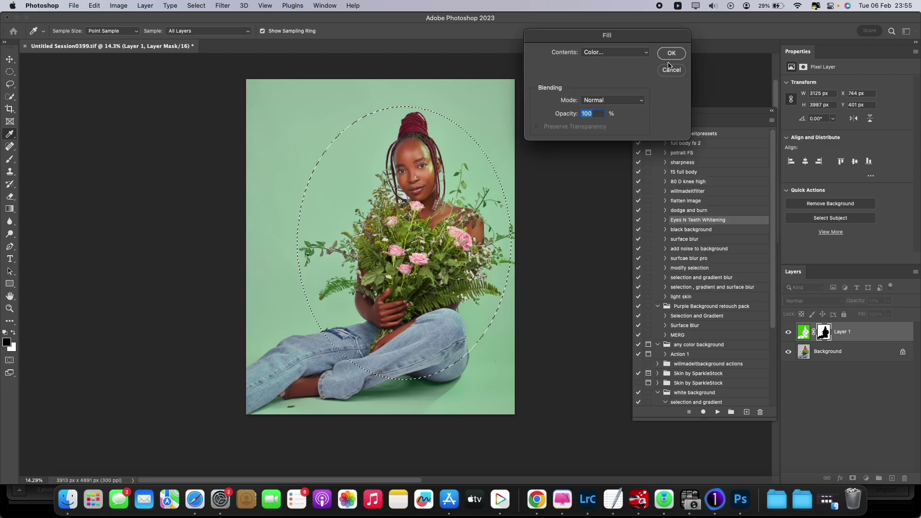
left_click(670, 54)
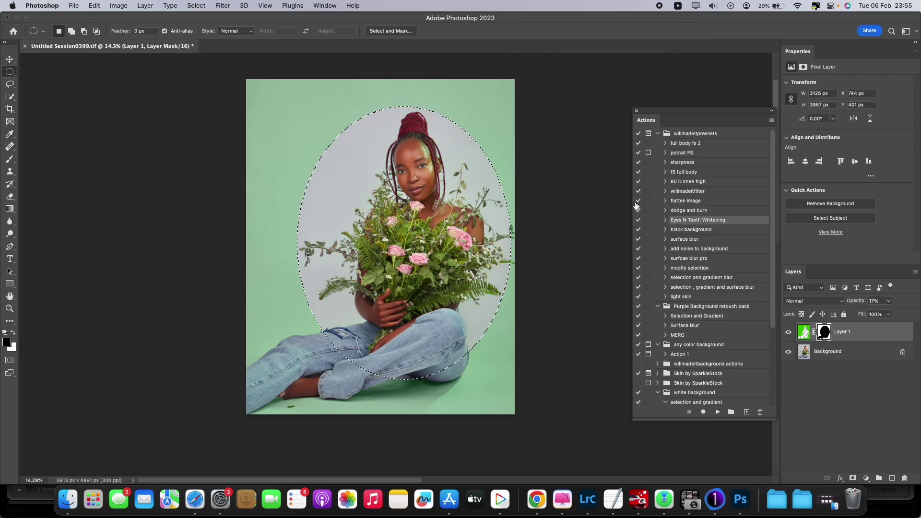
key("super+d")
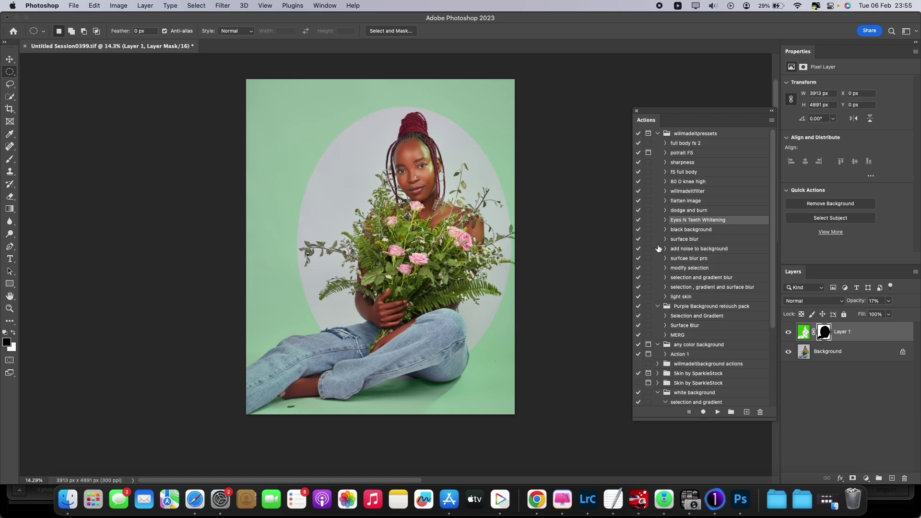
Step: Soften the ellipse's edge on Layer 1's mask with Gaussian Blur
left_click(222, 6)
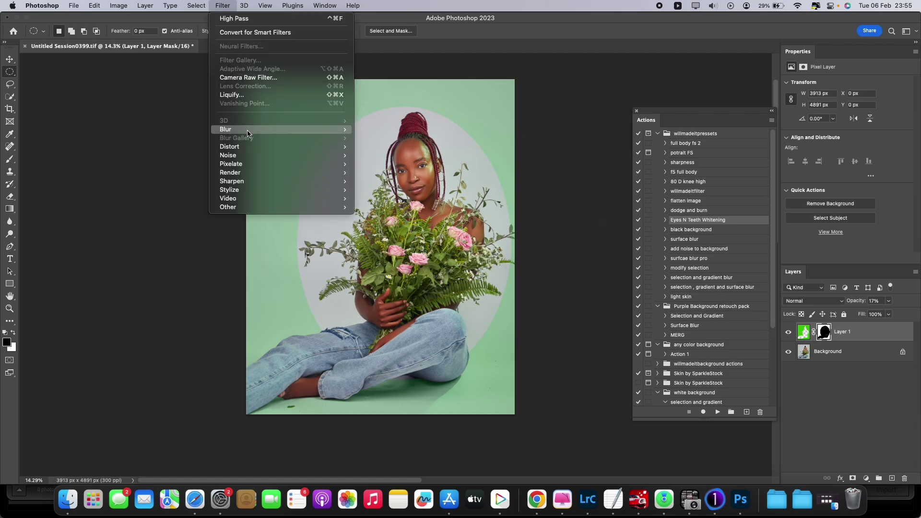
mouse_move(249, 132)
left_click(381, 164)
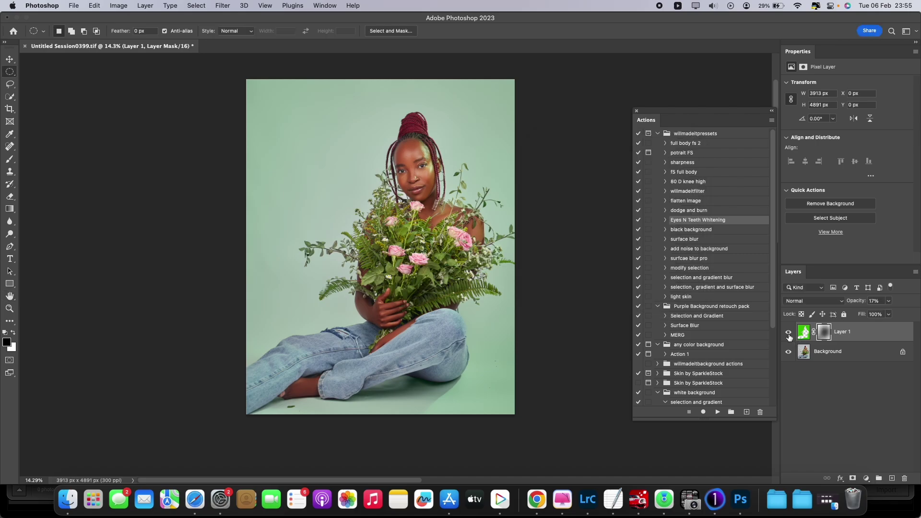
Step: Compare the portrait with the green backdrop layer hidden and shown, and delete Layer 1
left_click(788, 334)
left_click(788, 334)
left_click(788, 334)
left_click_drag(880, 335, 904, 478)
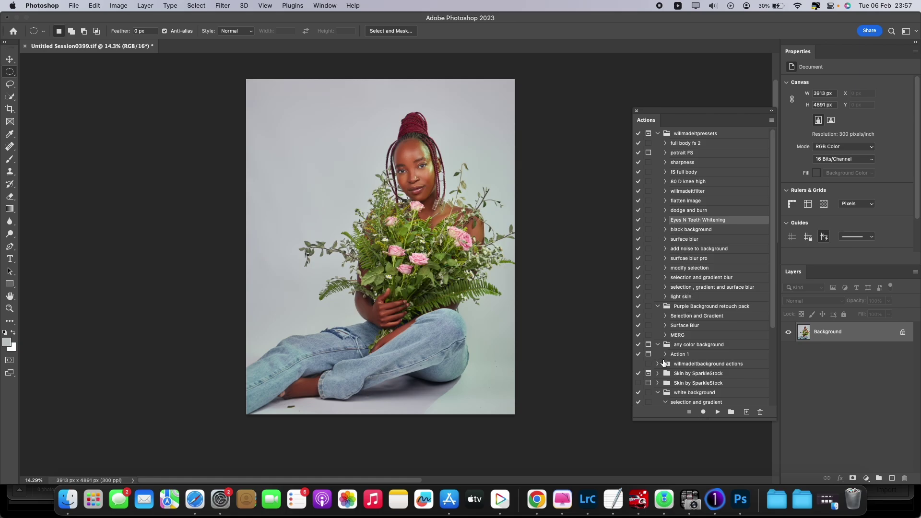
Step: Play Action 1 from the any color background set, using green (#51fa35) as the backdrop fill color
left_click(691, 358)
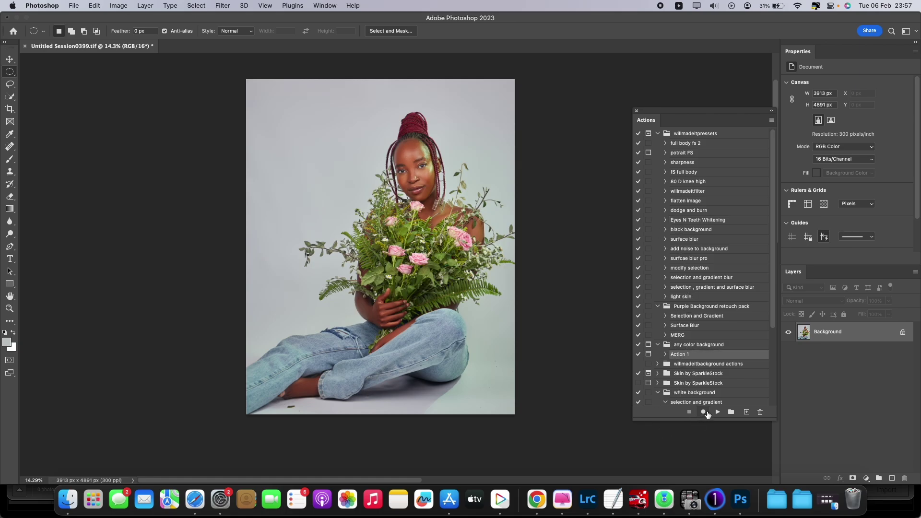
left_click(717, 412)
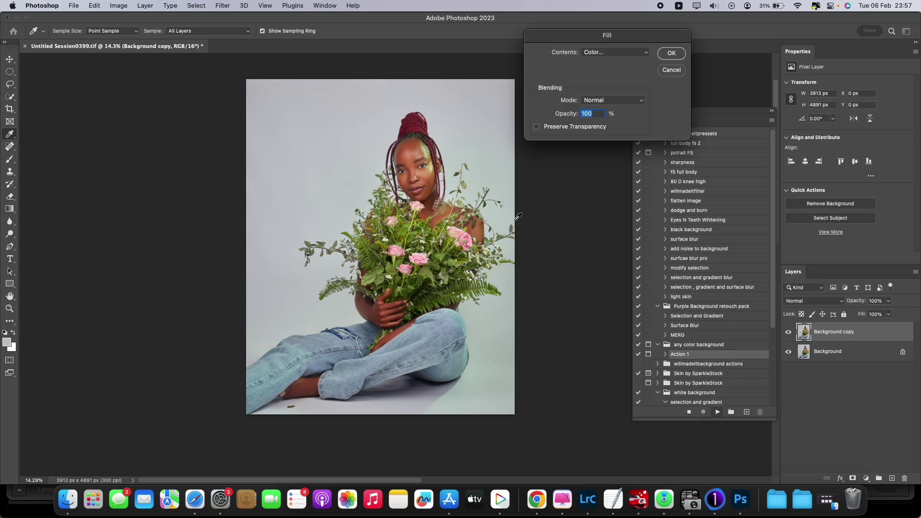
left_click(607, 56)
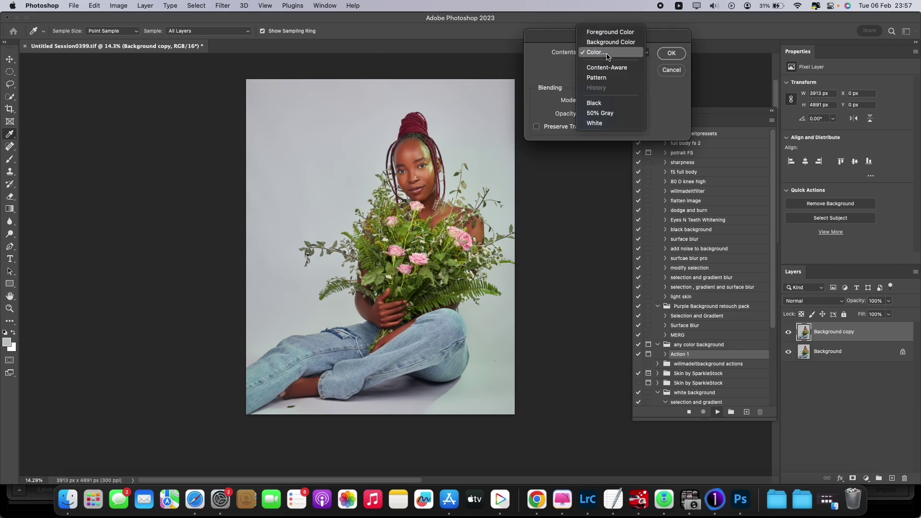
left_click(607, 56)
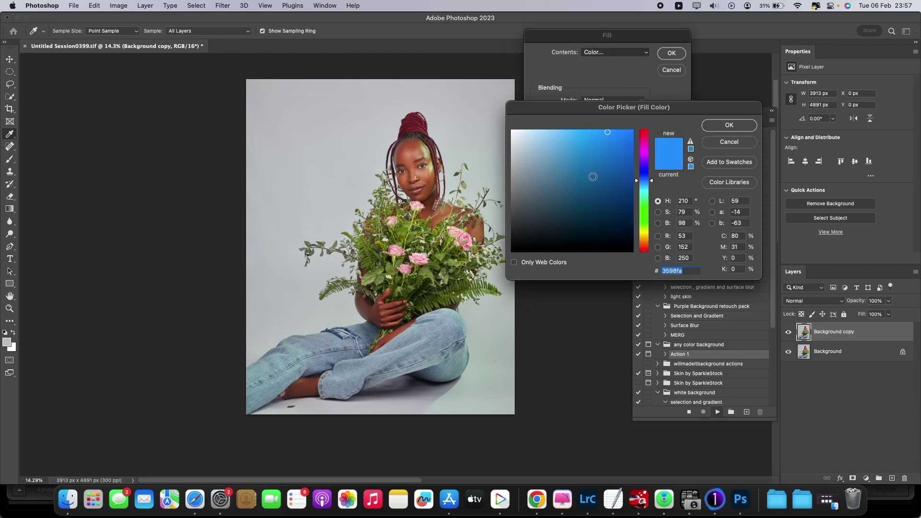
left_click(643, 214)
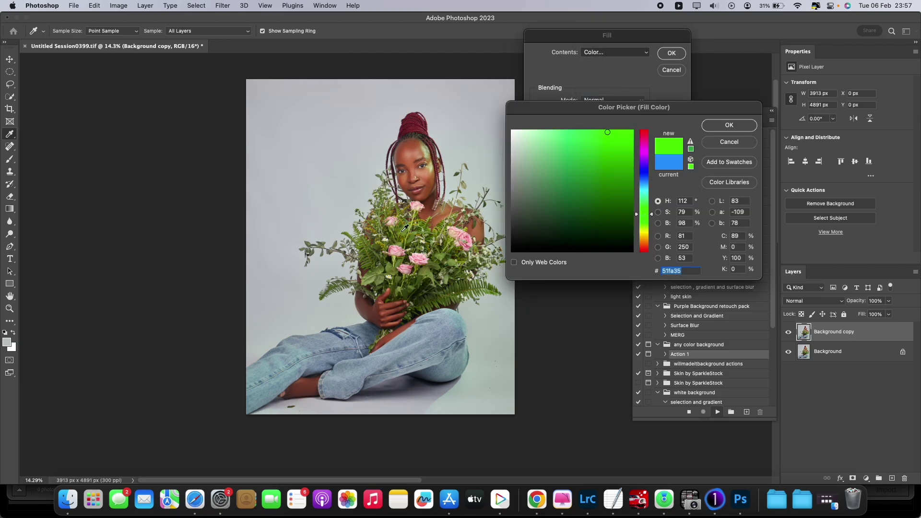
left_click(739, 126)
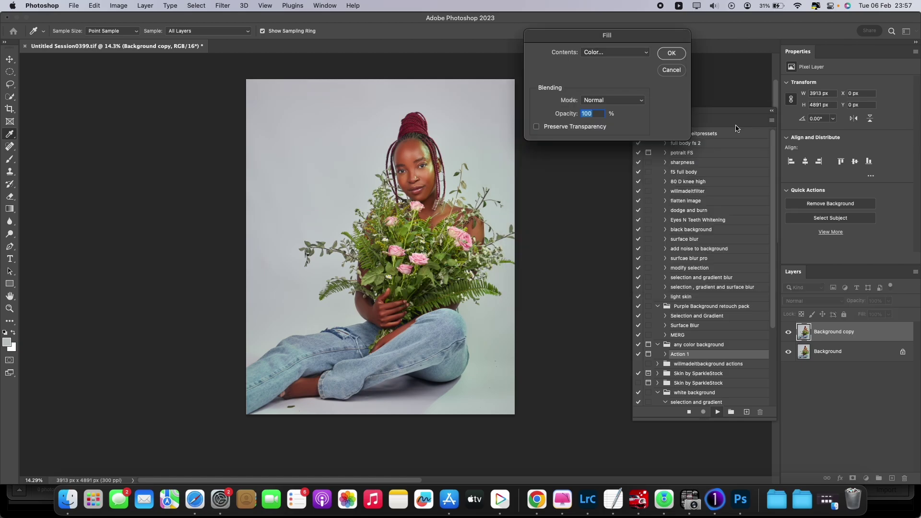
left_click(672, 54)
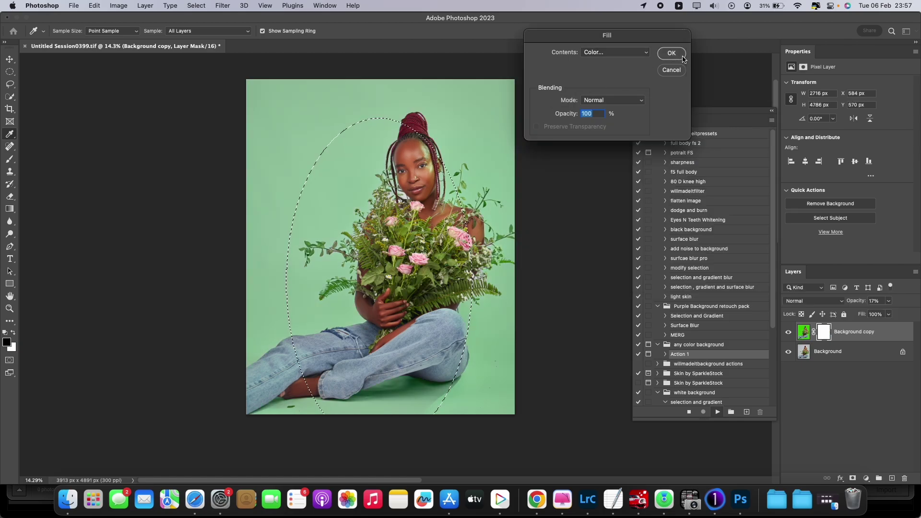
Step: Accept the action's color fills on the mask and its 1000-pixel Gaussian Blur, and deselect the subject
left_click(671, 53)
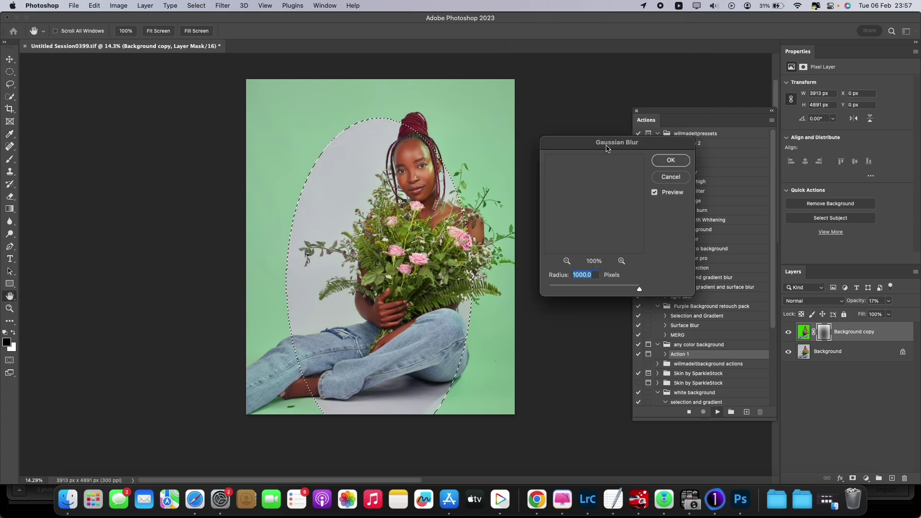
left_click(677, 160)
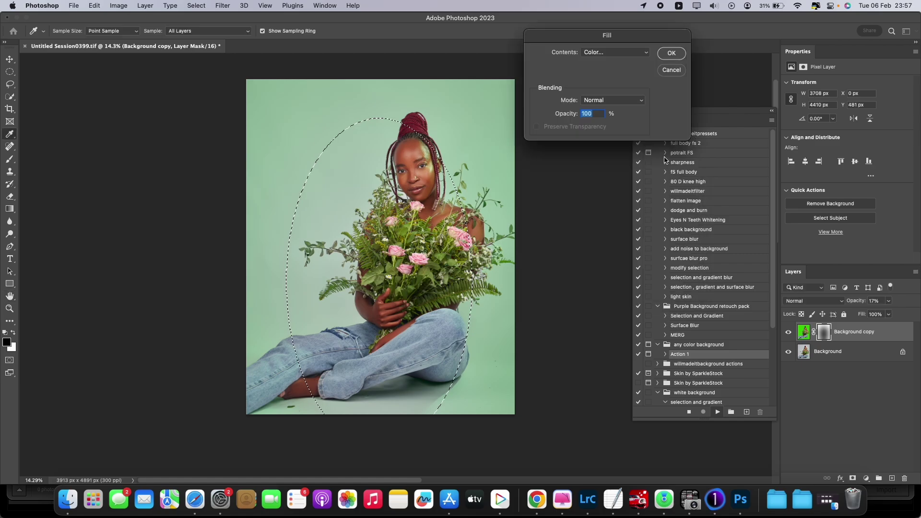
left_click(672, 53)
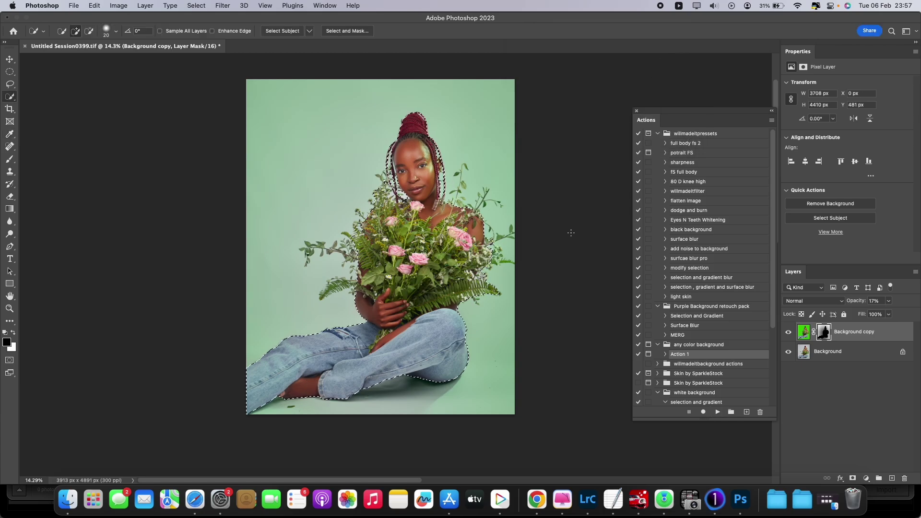
key("super+d")
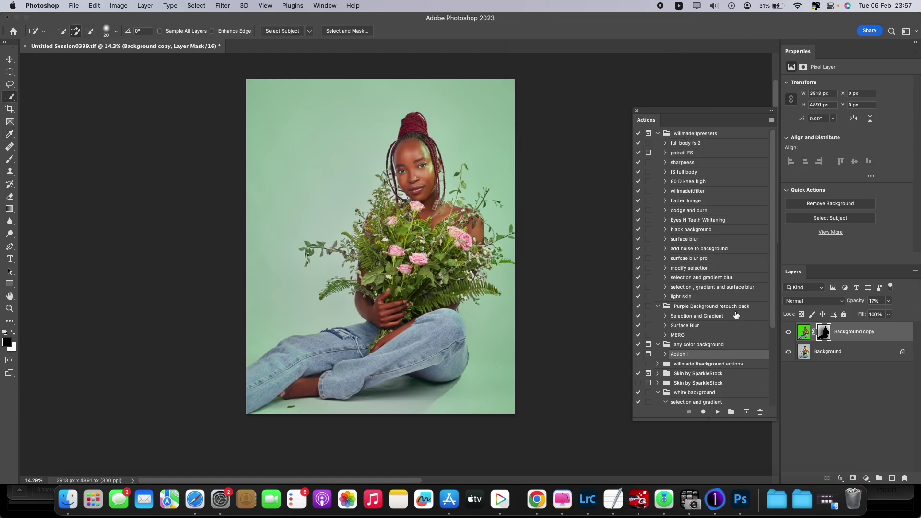
Step: Compare the portrait with the Background copy layer hidden and shown, and delete that layer
left_click(788, 331)
left_click(788, 331)
left_click(788, 332)
left_click(788, 331)
left_click_drag(839, 335, 904, 478)
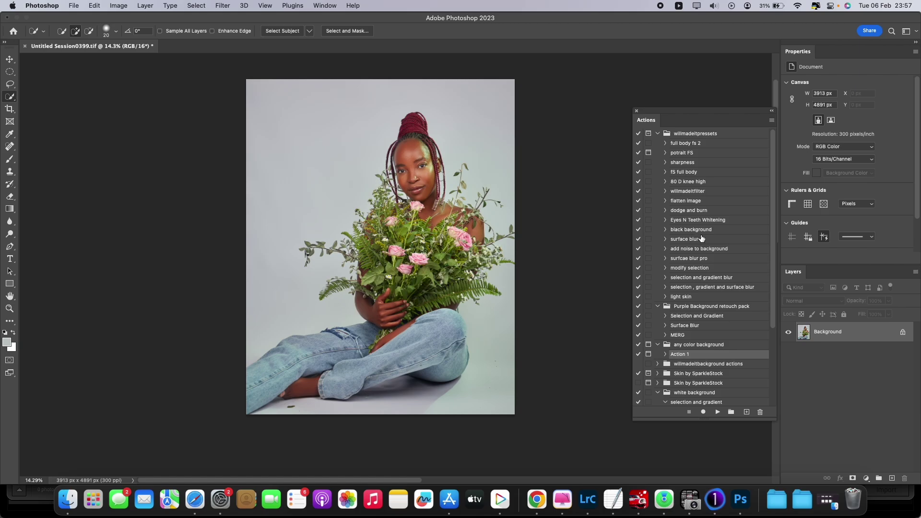
Step: Play Action 1 from the any color background set, using orange (#cb7121) as the backdrop fill color
left_click(717, 413)
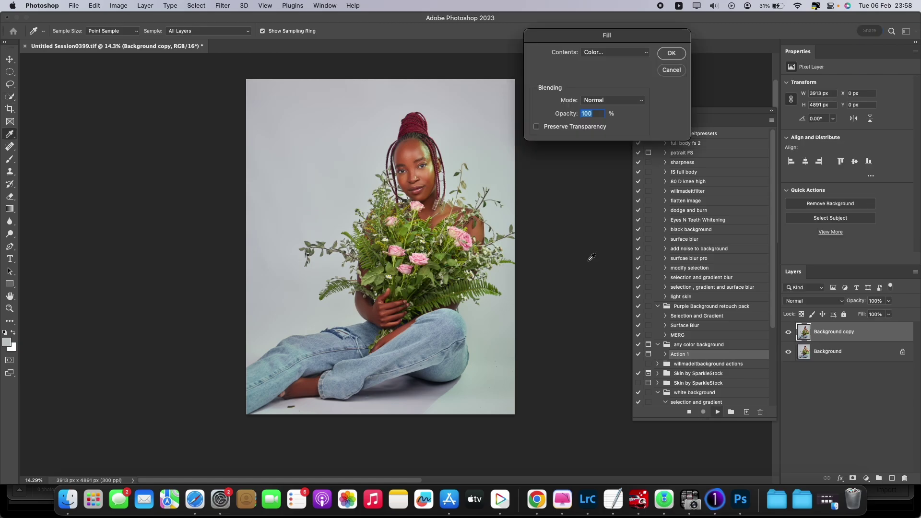
left_click(643, 54)
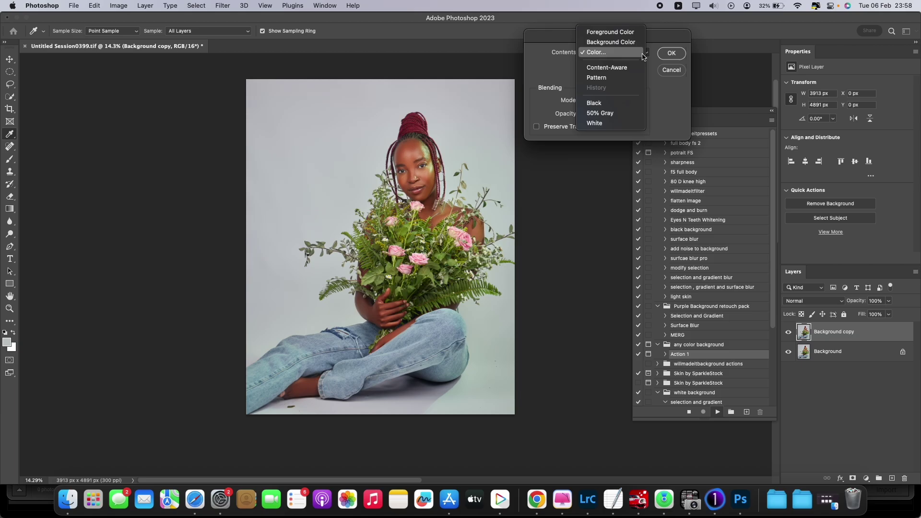
left_click(614, 52)
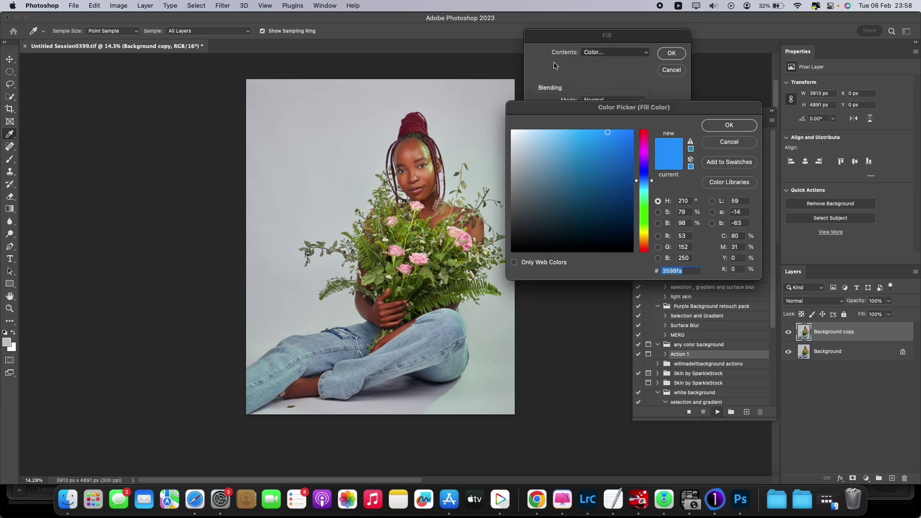
left_click_drag(645, 147, 645, 247)
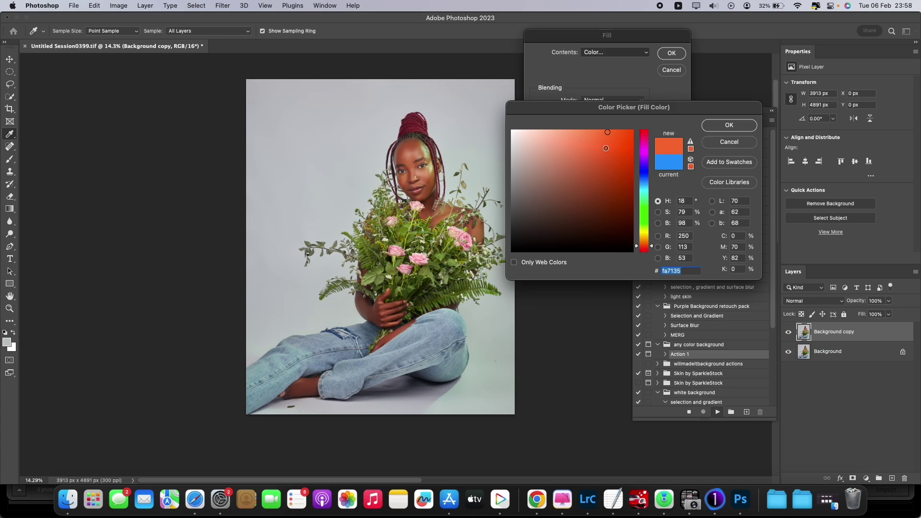
left_click_drag(604, 150, 652, 123)
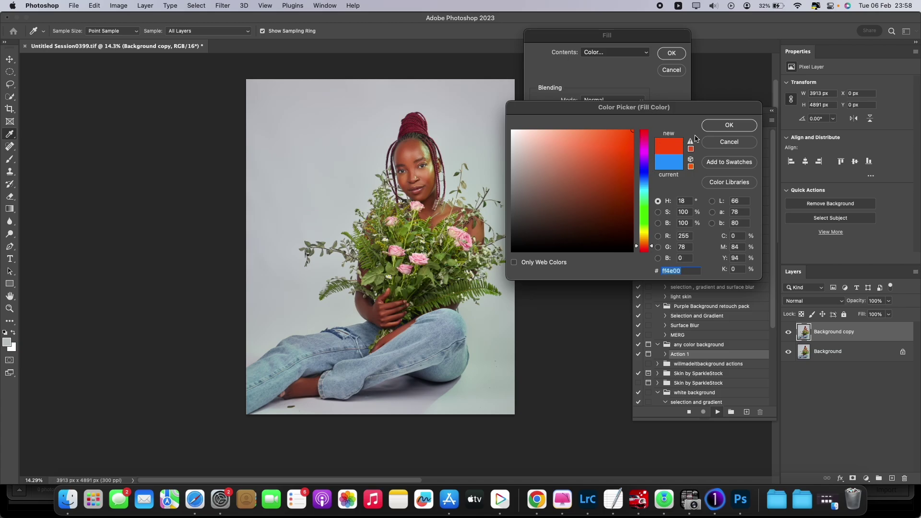
left_click(613, 154)
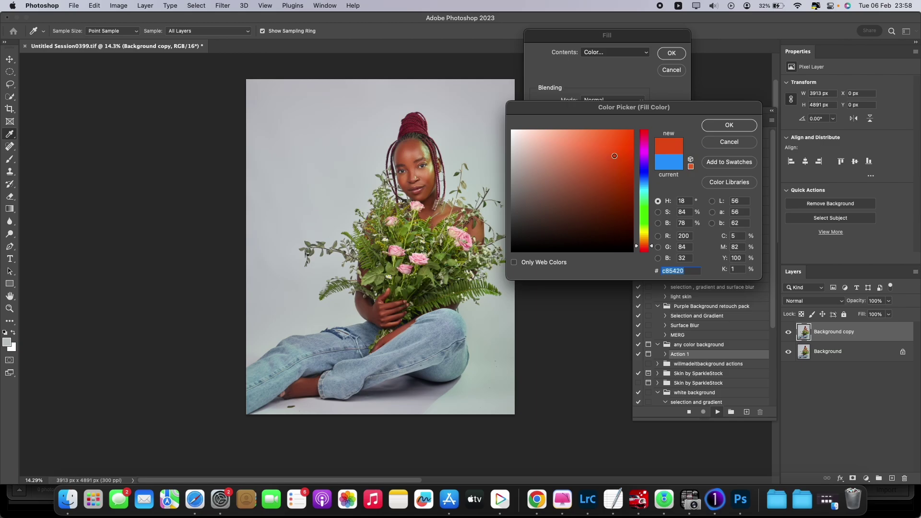
left_click(648, 243)
mouse_move(648, 243)
left_mouse_down()
mouse_move(648, 255)
mouse_move(648, 242)
left_mouse_up()
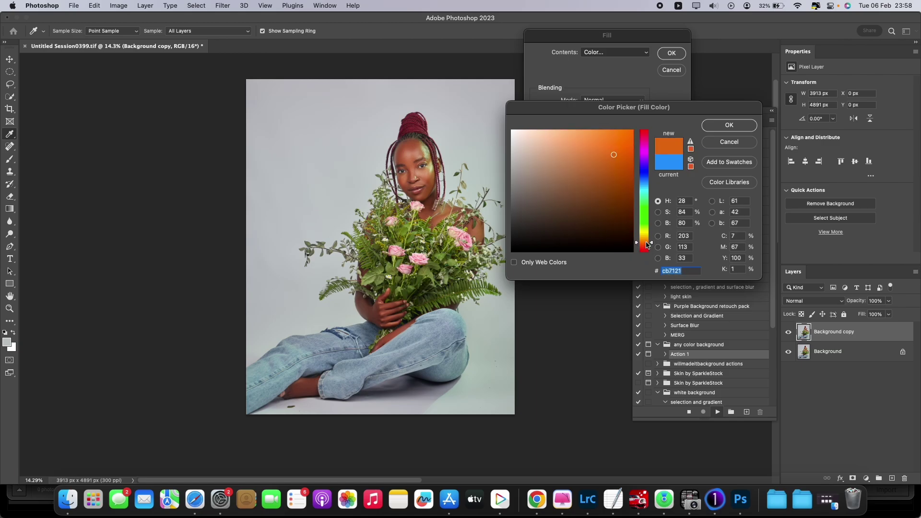
left_click(711, 124)
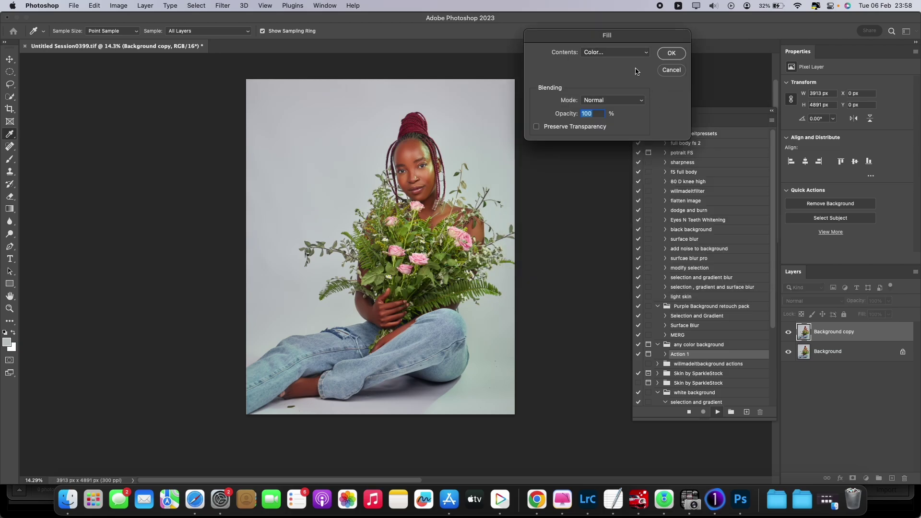
left_click(671, 54)
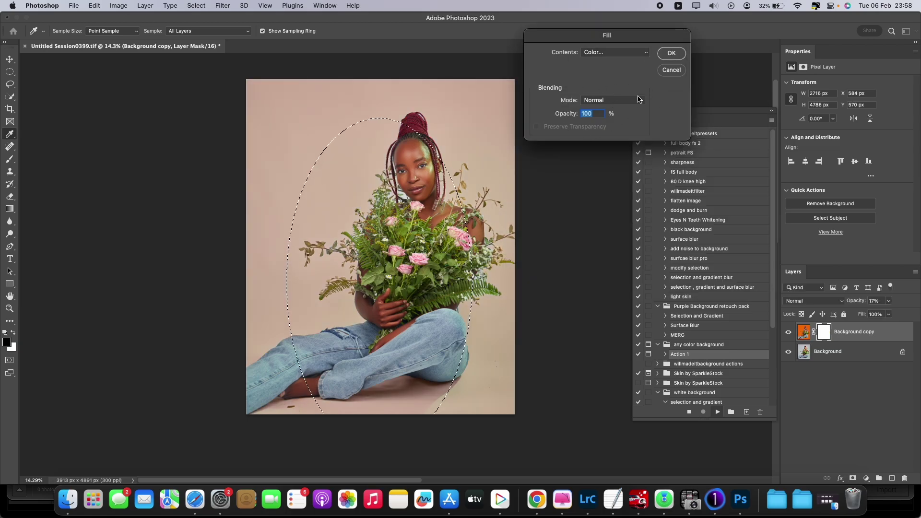
Step: Accept the action's remaining color fills on the layer mask and its Gaussian Blur with a 1000-pixel radius
left_click(672, 53)
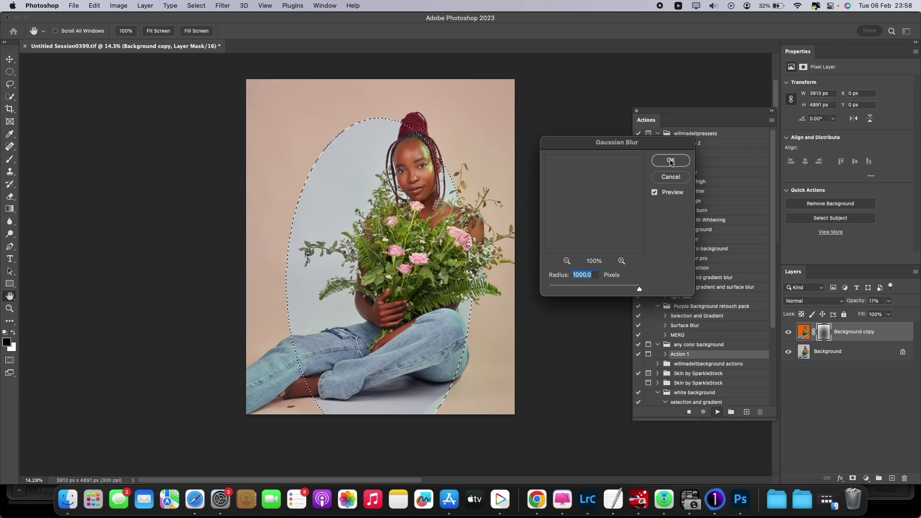
left_click(655, 160)
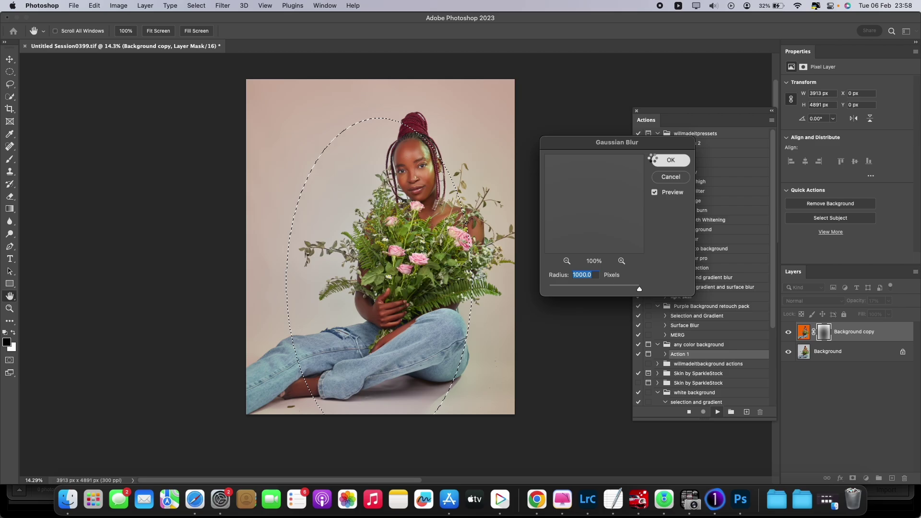
left_click(664, 159)
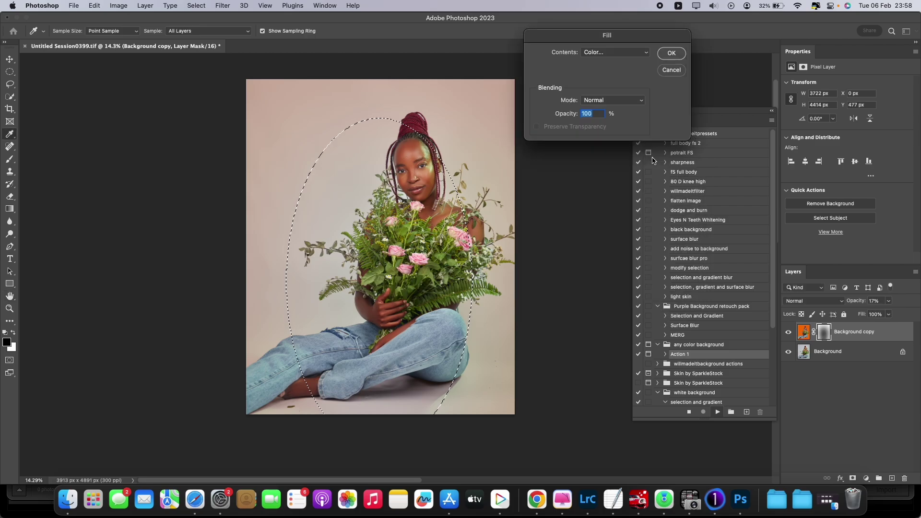
left_click(671, 53)
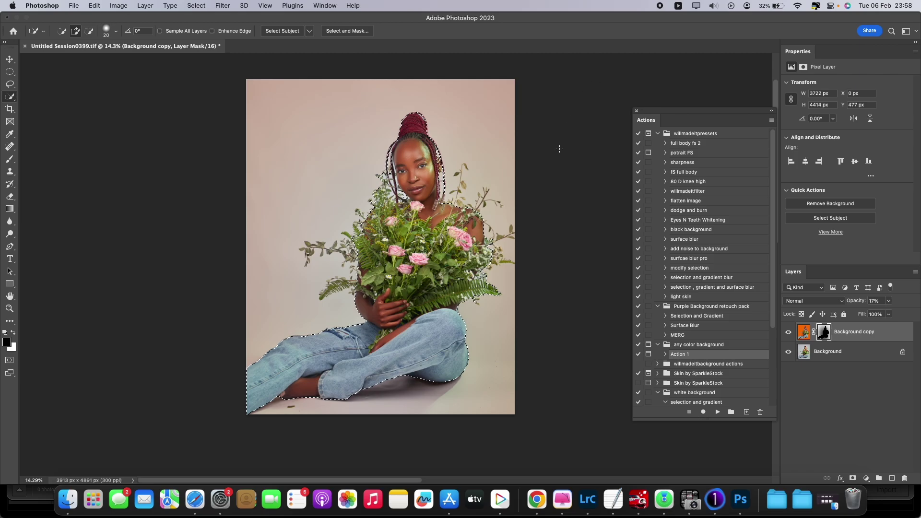